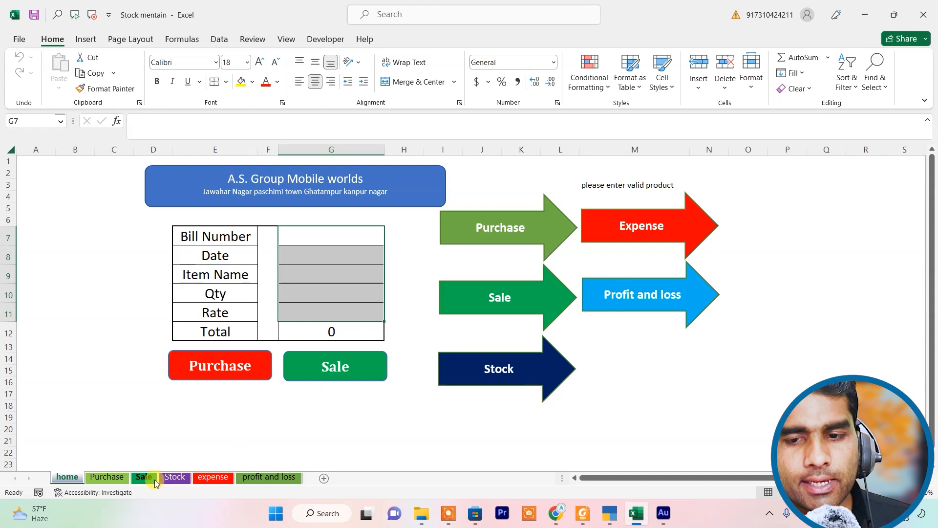
- Examine the mi note 5 pro row and the totals on the Stock sheet, plus the profit and loss sheet, and return to the home sheet
{"action": "left_click", "coordinate": [504, 370]}
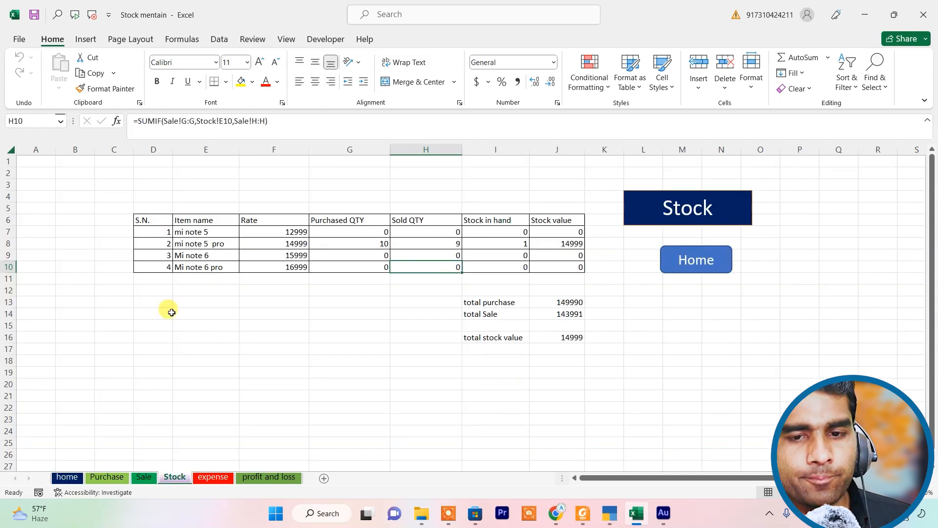
{"action": "left_click", "coordinate": [193, 244]}
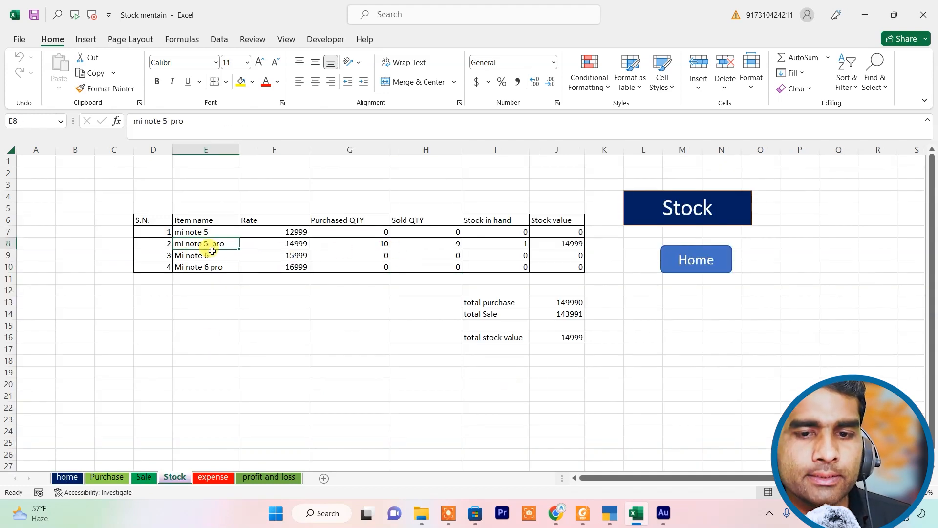
{"action": "left_click", "coordinate": [345, 246]}
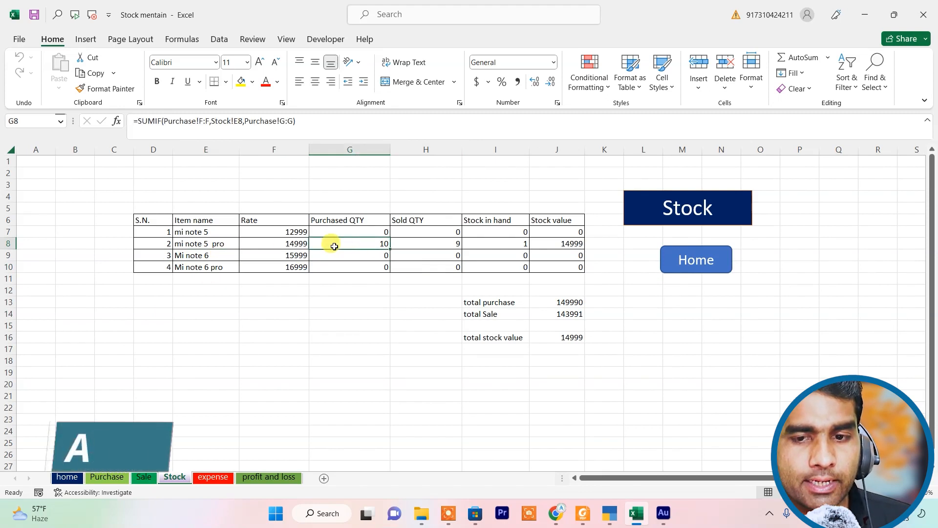
{"action": "left_click", "coordinate": [302, 251]}
{"action": "left_click", "coordinate": [382, 243]}
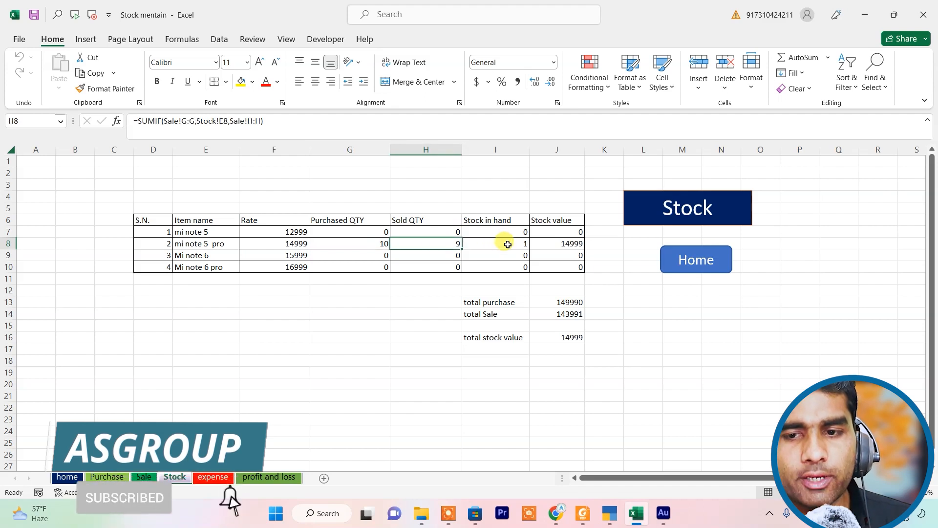
{"action": "left_click", "coordinate": [506, 244]}
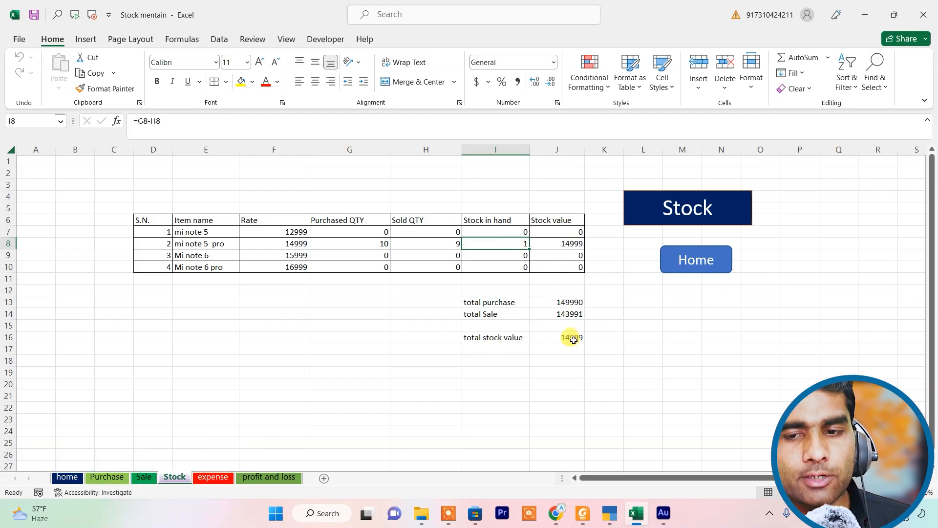
{"action": "left_click", "coordinate": [568, 304]}
{"action": "left_click", "coordinate": [553, 317]}
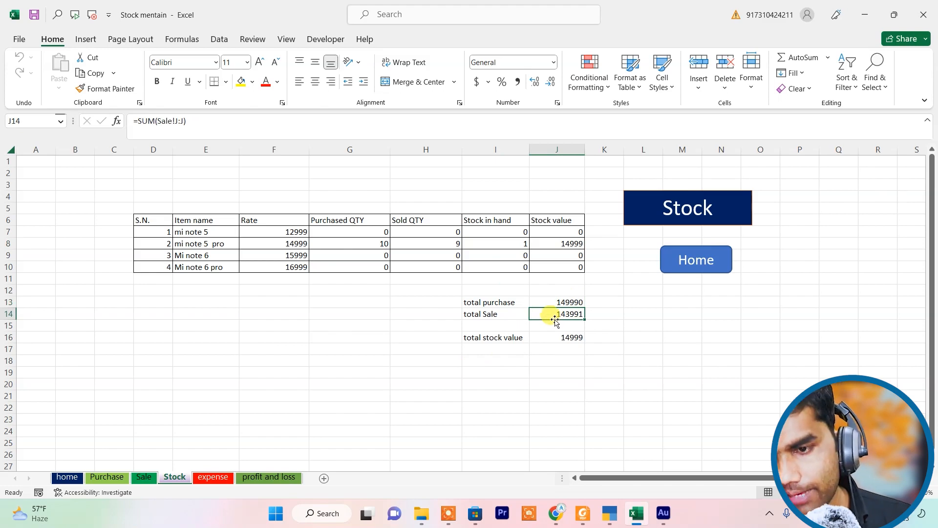
{"action": "left_click", "coordinate": [264, 477]}
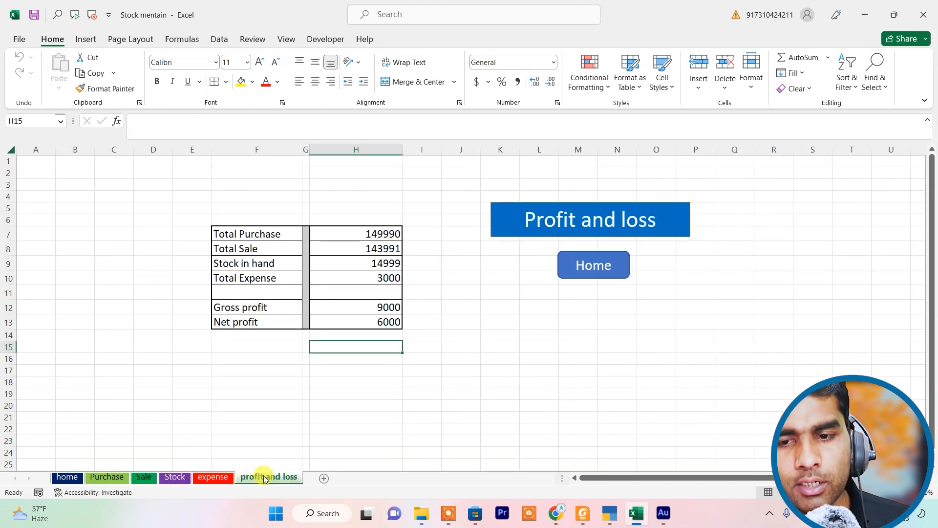
{"action": "left_click", "coordinate": [65, 478]}
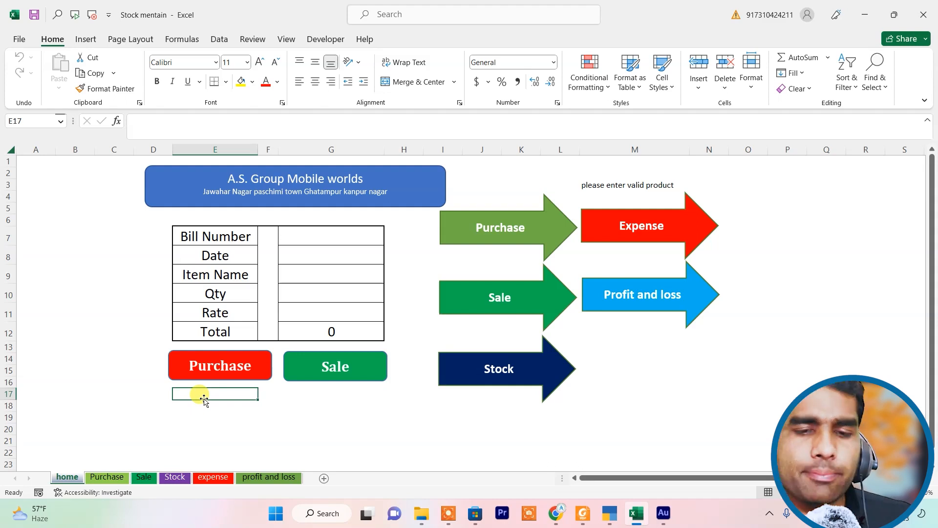
- Create a new blank workbook
{"action": "left_click", "coordinate": [21, 41]}
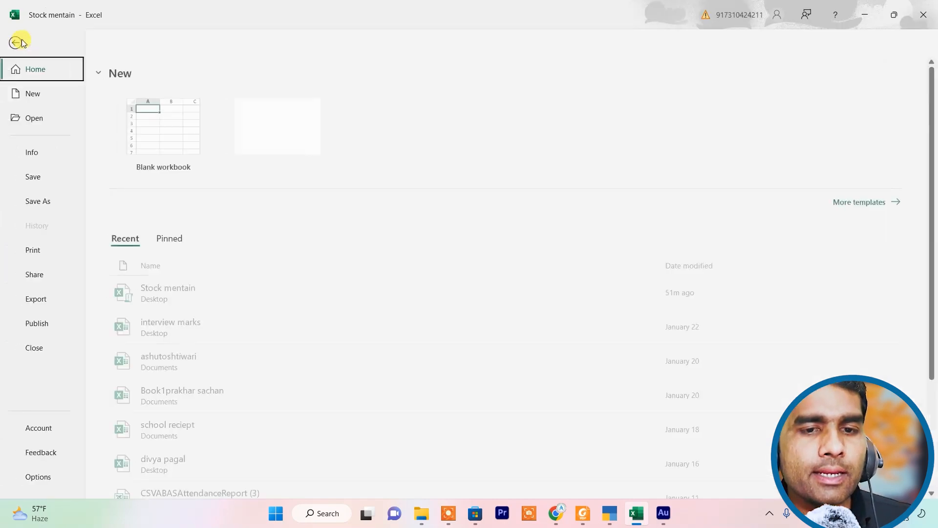
{"action": "left_click", "coordinate": [45, 96]}
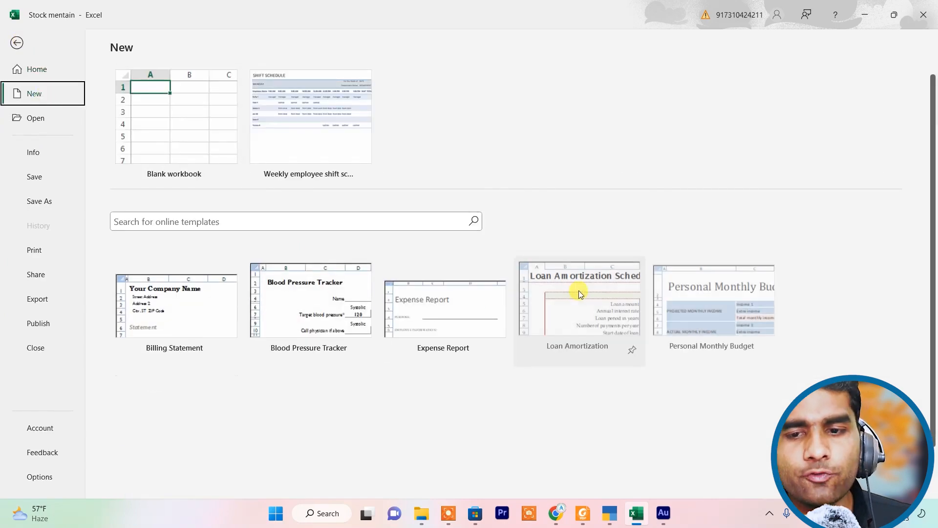
{"action": "left_click", "coordinate": [149, 116]}
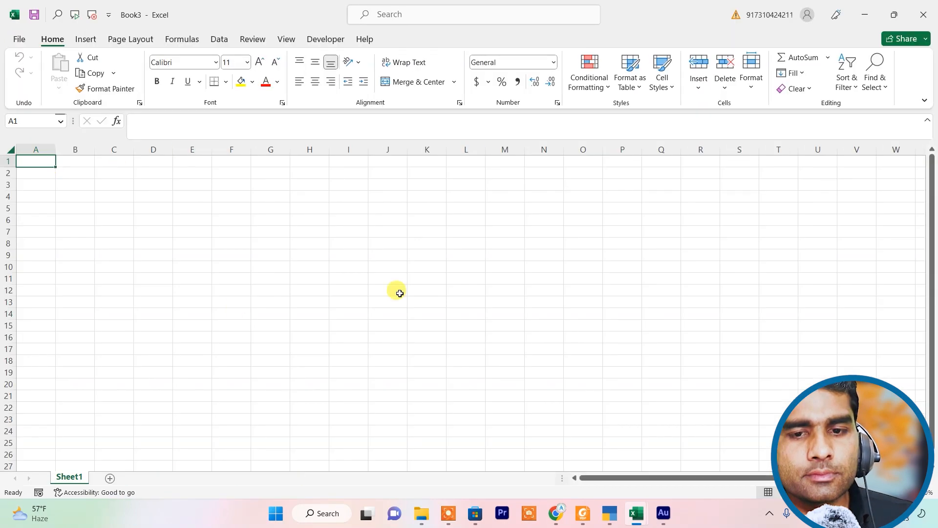
{"action": "left_click", "coordinate": [276, 274]}
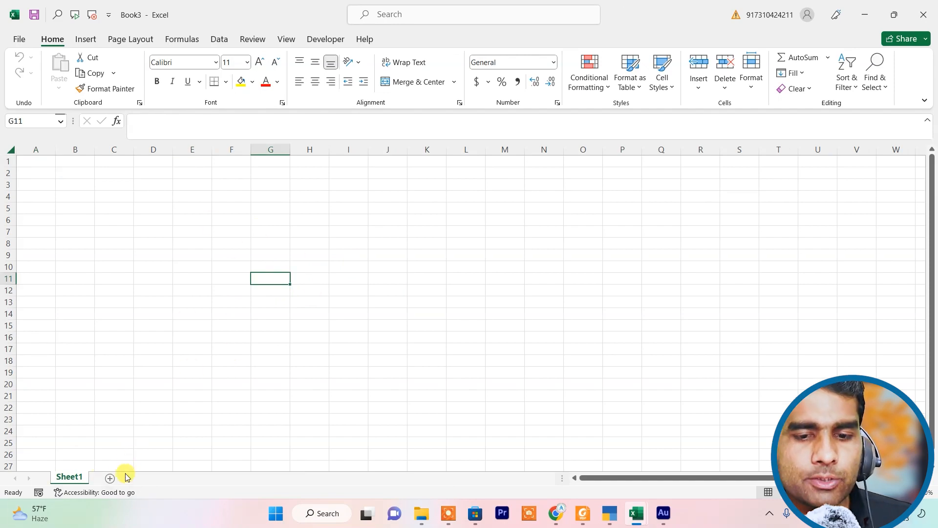
- Add a second worksheet and rename it "purchase"
{"action": "left_click", "coordinate": [113, 482]}
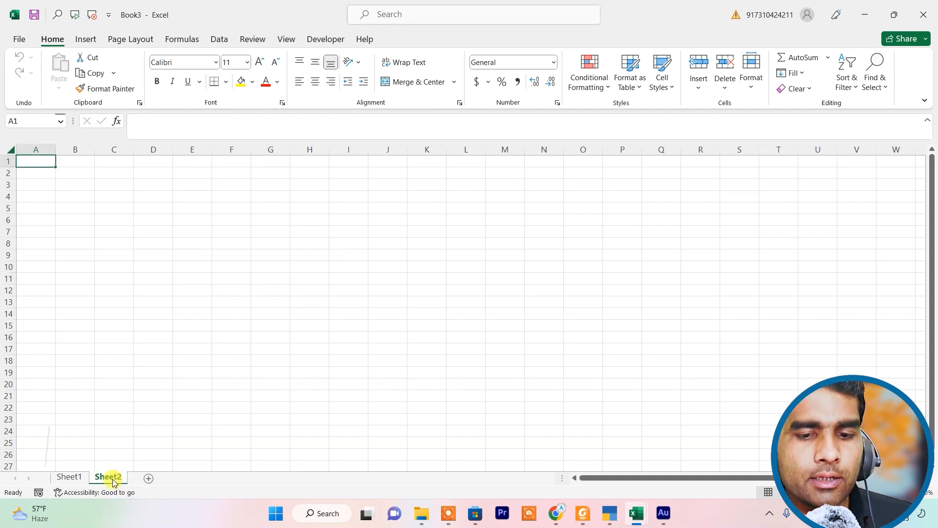
{"action": "right_click", "coordinate": [113, 482]}
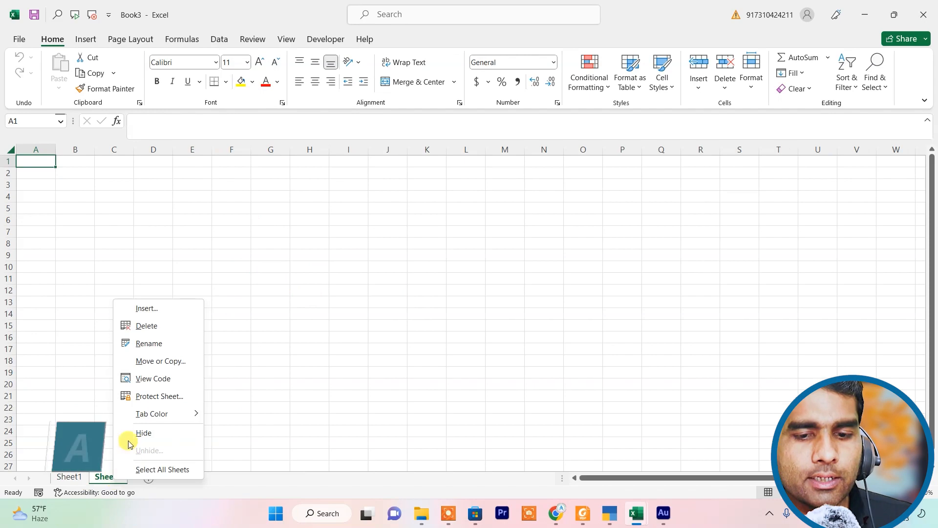
{"action": "left_click", "coordinate": [149, 344]}
{"action": "type", "text": "p"}
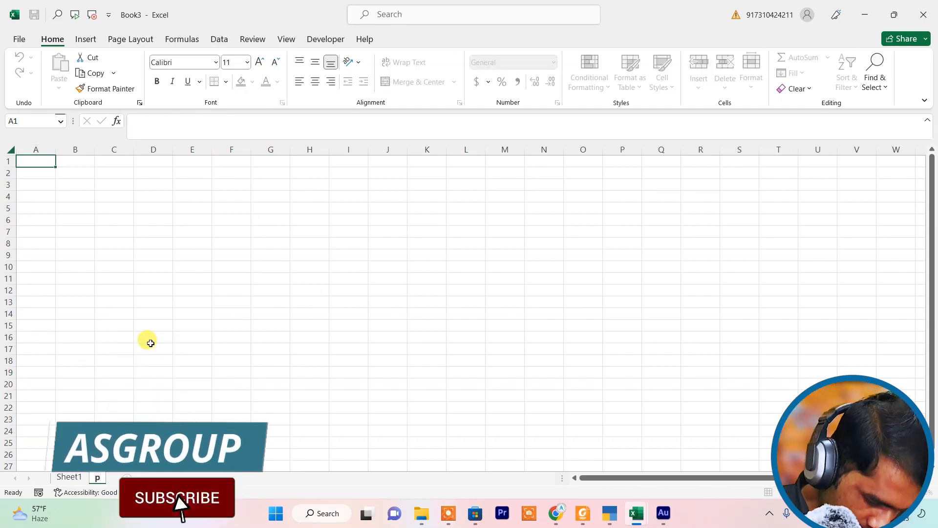
{"action": "type", "text": "urchase"}
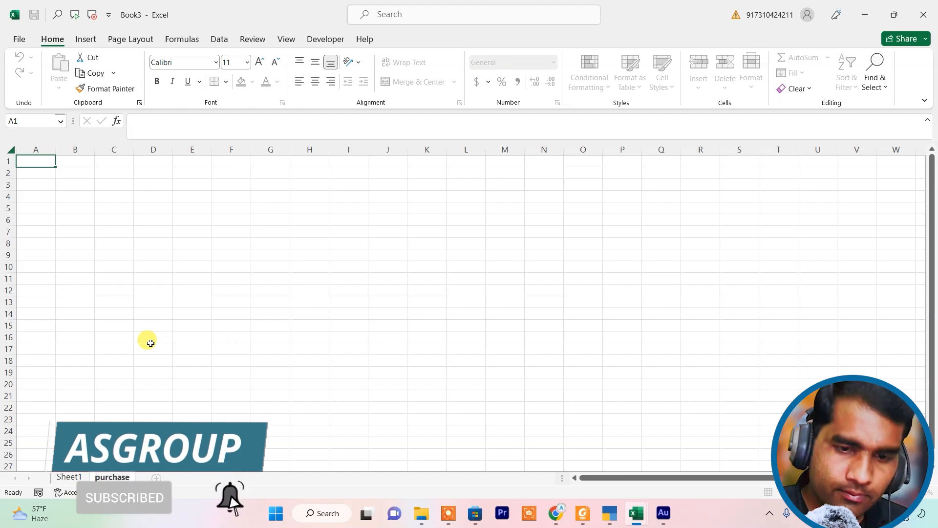
{"action": "left_click", "coordinate": [257, 442]}
- Add a third worksheet and rename it "sale"
{"action": "left_click", "coordinate": [157, 477]}
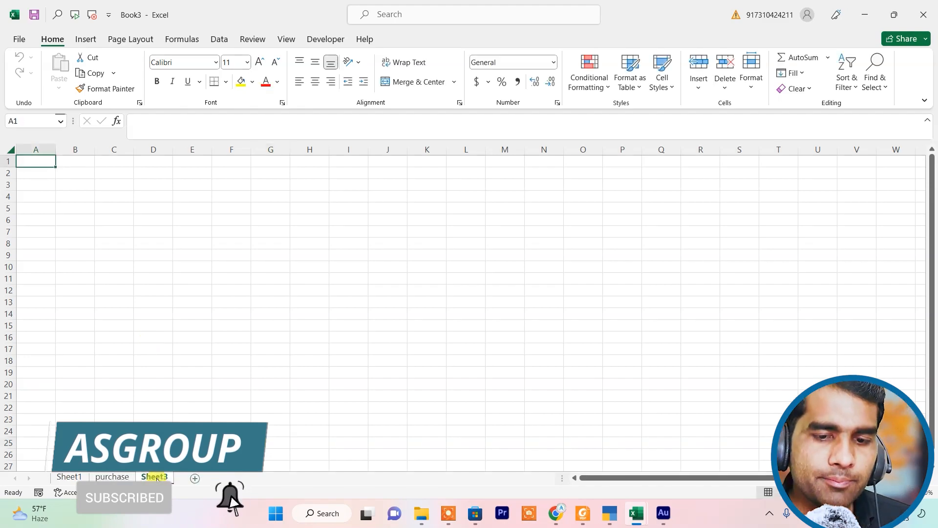
{"action": "right_click", "coordinate": [157, 478]}
{"action": "left_click", "coordinate": [191, 342]}
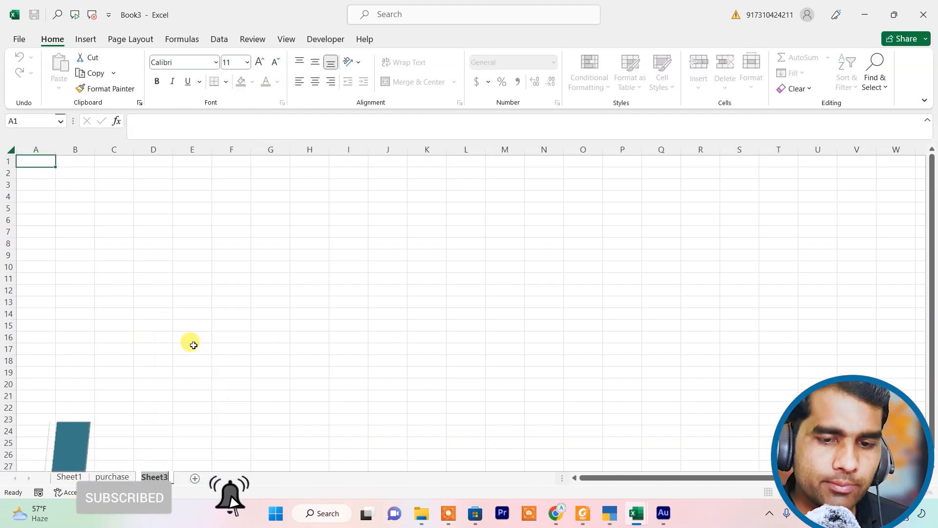
{"action": "type", "text": "sale"}
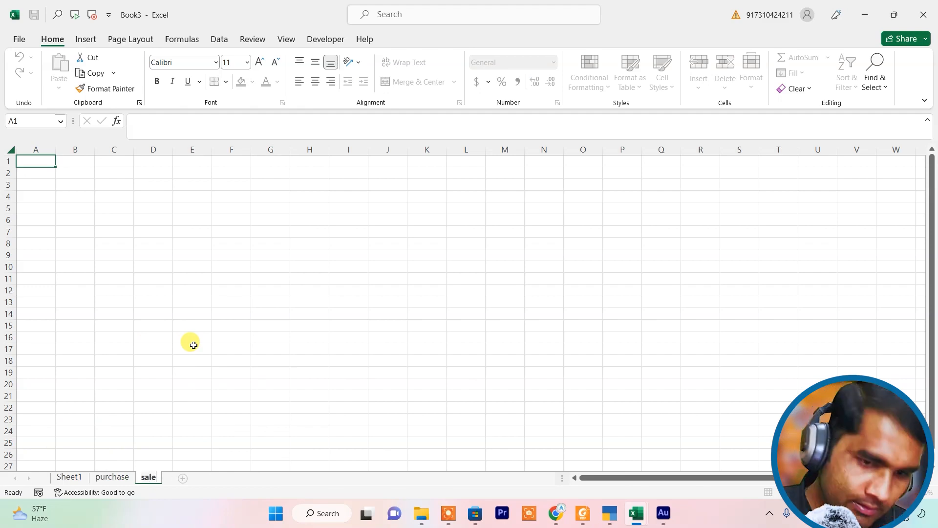
- Rename the first worksheet, Sheet1, as "home"
{"action": "left_click", "coordinate": [69, 478]}
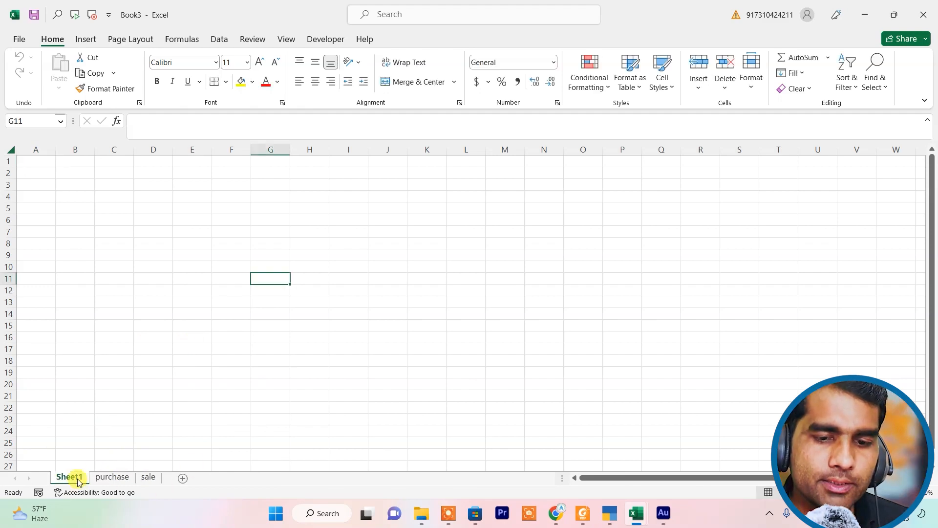
{"action": "right_click", "coordinate": [69, 478]}
{"action": "left_click", "coordinate": [124, 343]}
{"action": "type", "text": "hom"}
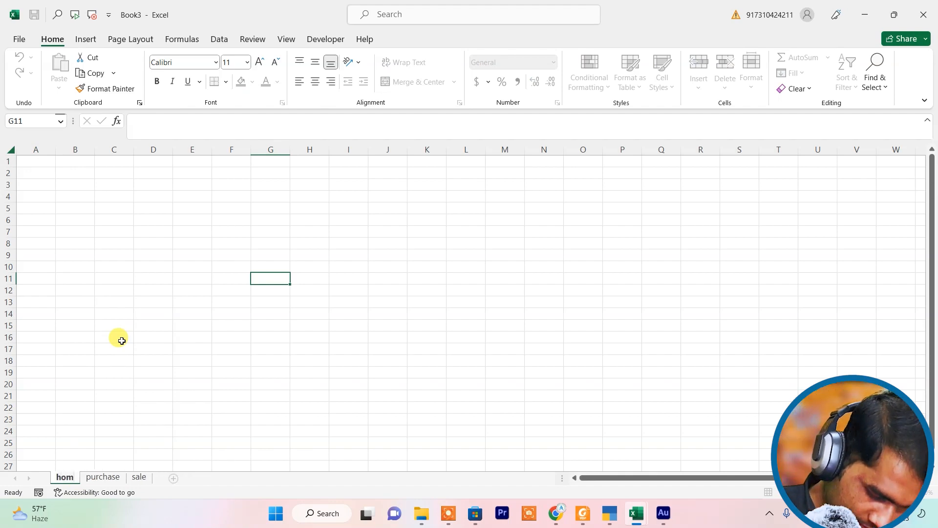
{"action": "type", "text": "e"}
{"action": "key", "text": "Return"}
{"action": "left_click", "coordinate": [158, 312]}
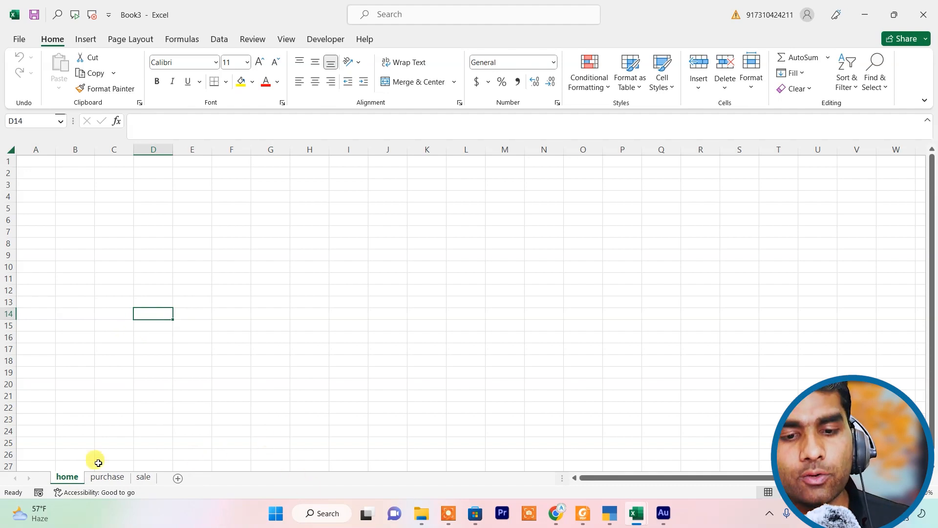
- Apply all borders to the range E8:G13 on the home sheet to form the entry table
{"action": "left_click_drag", "start_coordinate": [270, 326], "coordinate": [269, 312]}
{"action": "left_click_drag", "start_coordinate": [178, 241], "coordinate": [264, 276]}
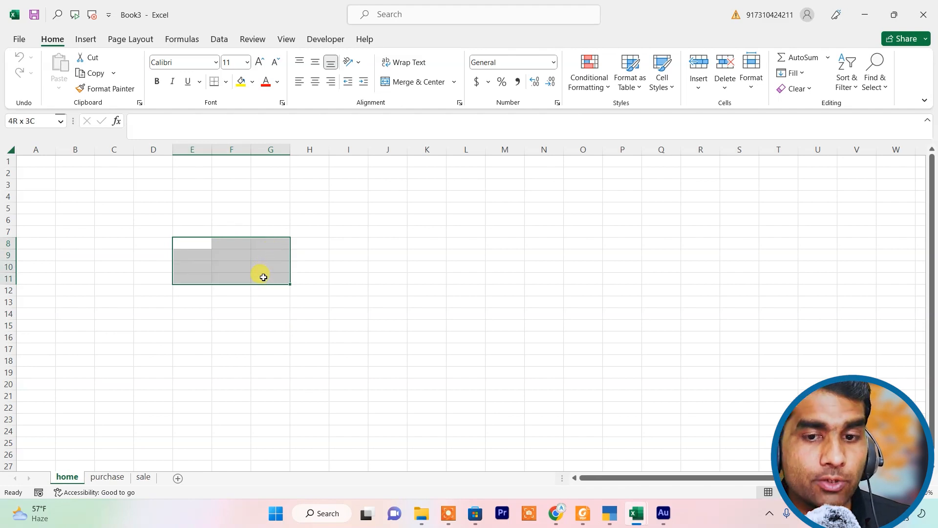
{"action": "left_click_drag", "start_coordinate": [263, 278], "coordinate": [258, 298]}
{"action": "left_click", "coordinate": [226, 88]}
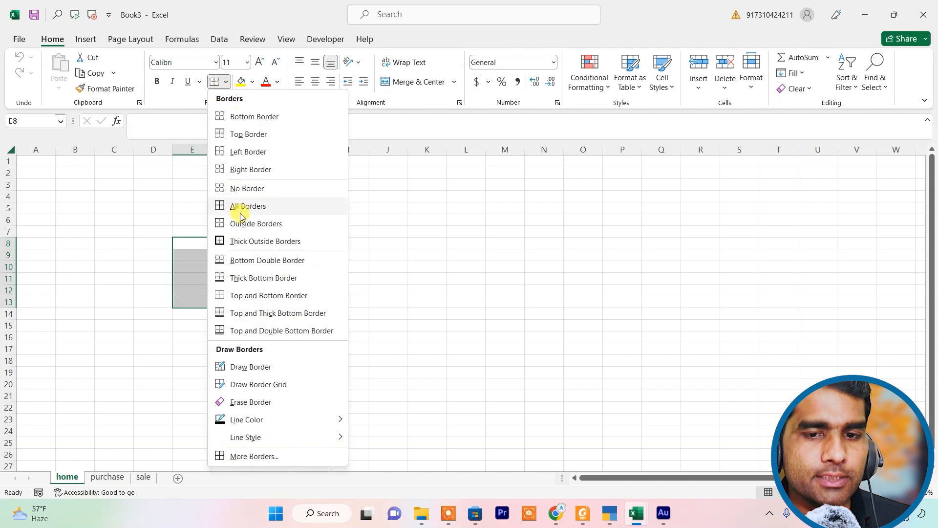
{"action": "left_click", "coordinate": [244, 205]}
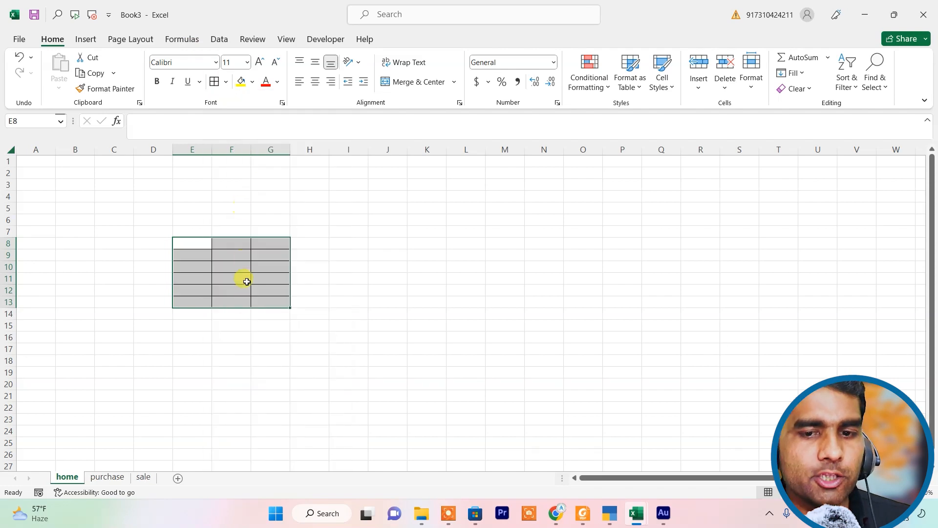
{"action": "left_click", "coordinate": [235, 336]}
- Widen columns E and G of the bordered table and narrow column F to a thin spacer
{"action": "left_click", "coordinate": [230, 244]}
{"action": "left_click_drag", "start_coordinate": [209, 155], "coordinate": [314, 146]}
{"action": "left_click_drag", "start_coordinate": [356, 264], "coordinate": [333, 264]}
- Enter the labels "bill numbeer", "date", "item" and "rate" down cells E8 to E11
{"action": "left_click", "coordinate": [215, 243]}
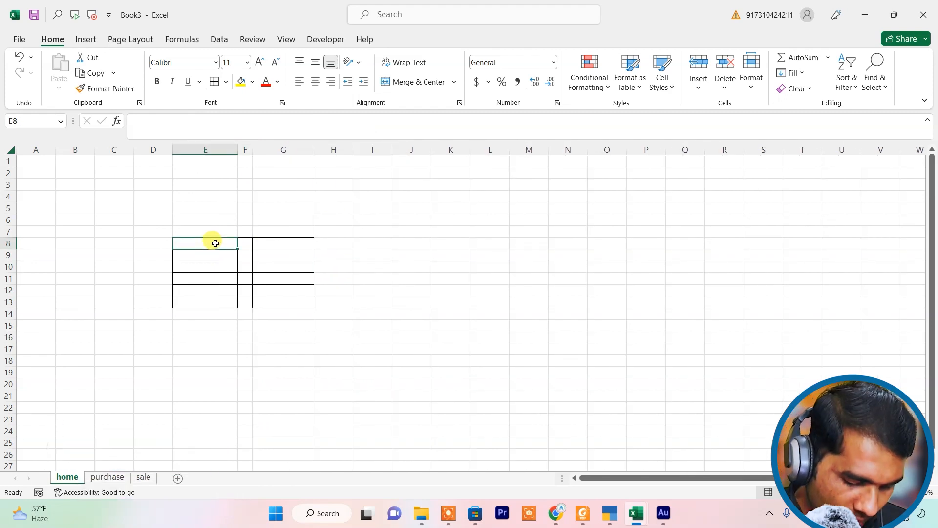
{"action": "type", "text": "bill numbeer"}
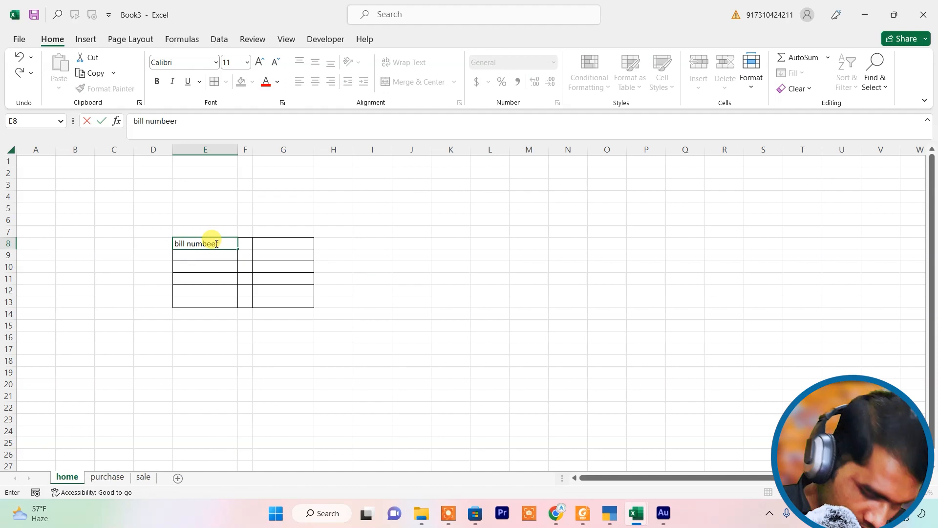
{"action": "key", "text": "Return"}
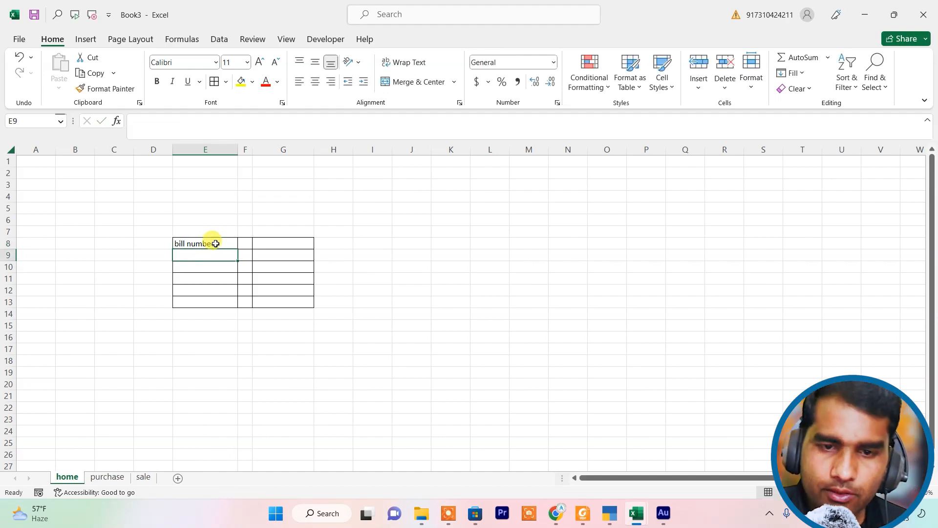
{"action": "type", "text": "date"}
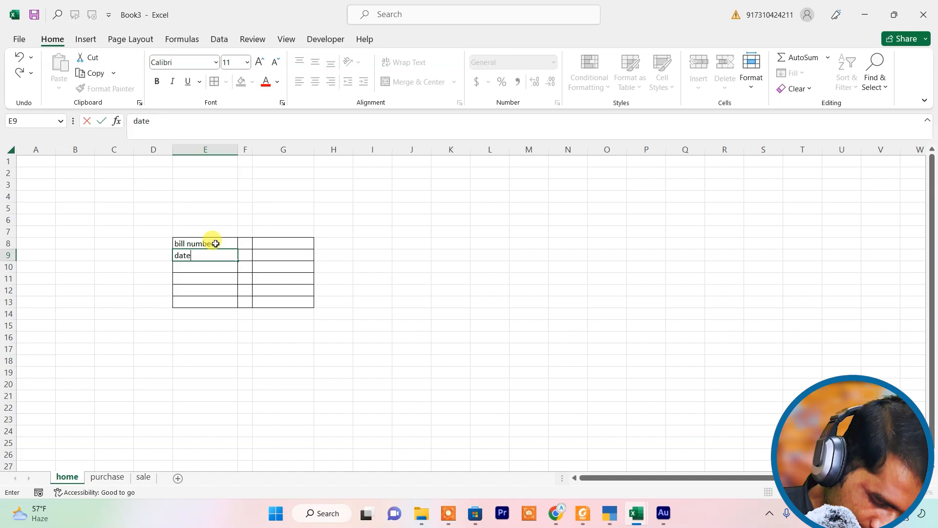
{"action": "key", "text": "Return"}
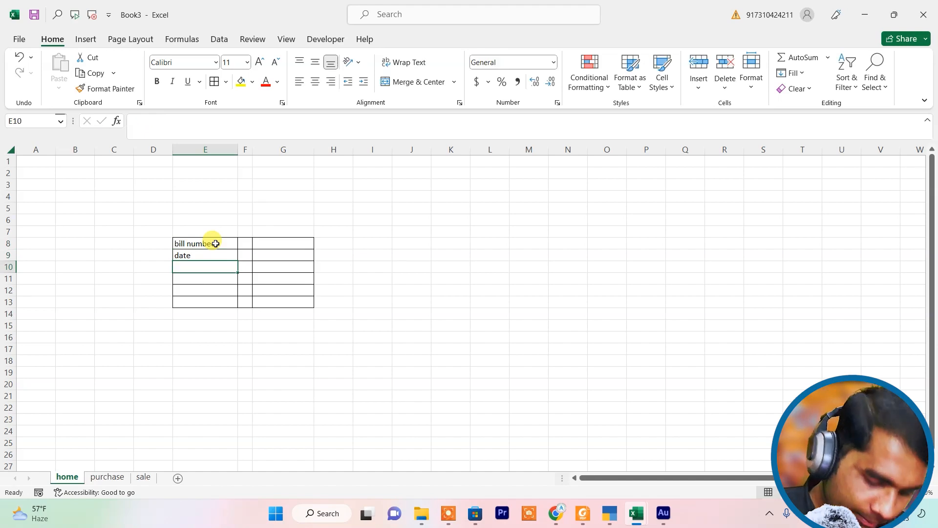
{"action": "type", "text": "item"}
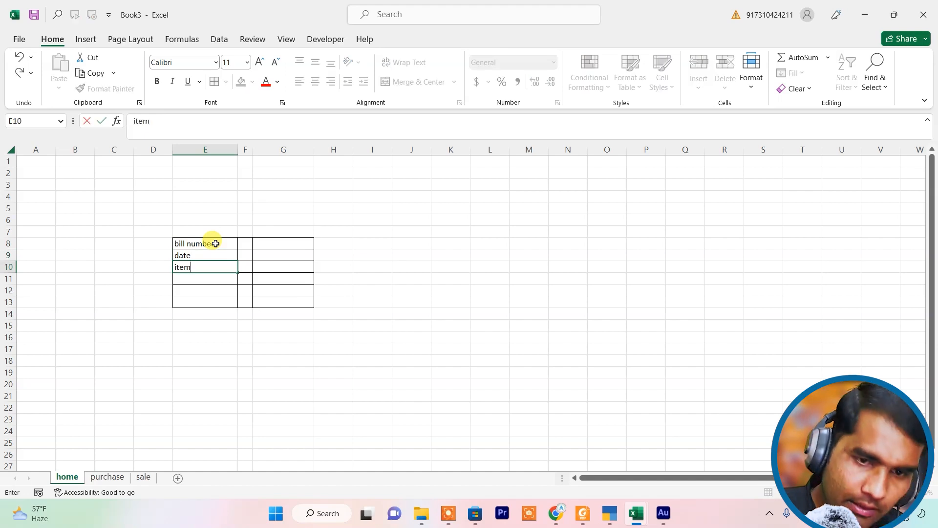
{"action": "key", "text": "Return"}
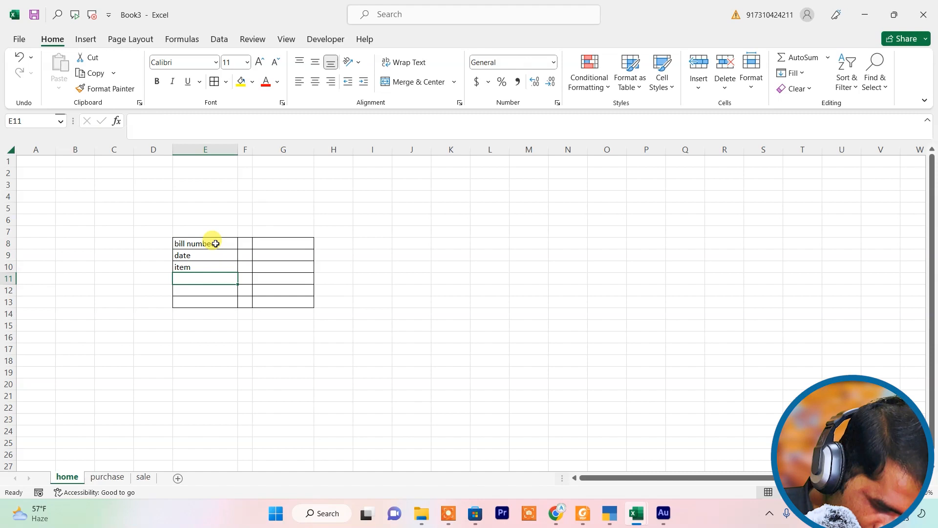
{"action": "type", "text": "rate"}
{"action": "key", "text": "Return"}
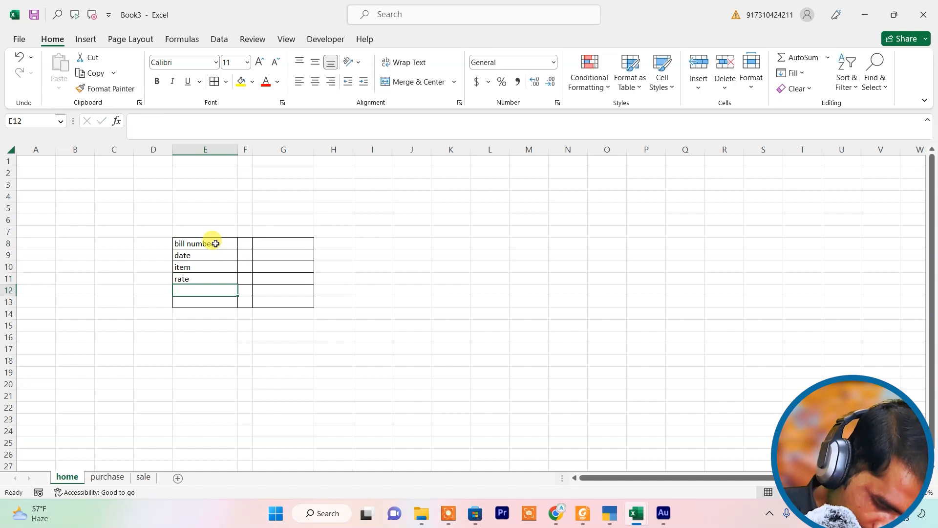
- Enter the labels "qty" and "total" in cells E12 and E13 of the entry table
{"action": "type", "text": "qty"}
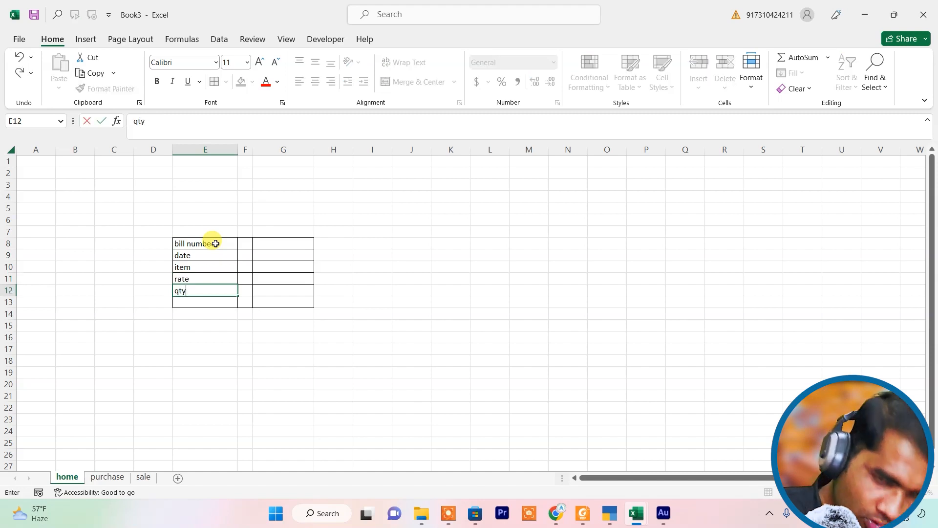
{"action": "type", "text": "\\"}
{"action": "key", "text": "Return"}
{"action": "key", "text": "Up"}
{"action": "left_click", "coordinate": [192, 121]}
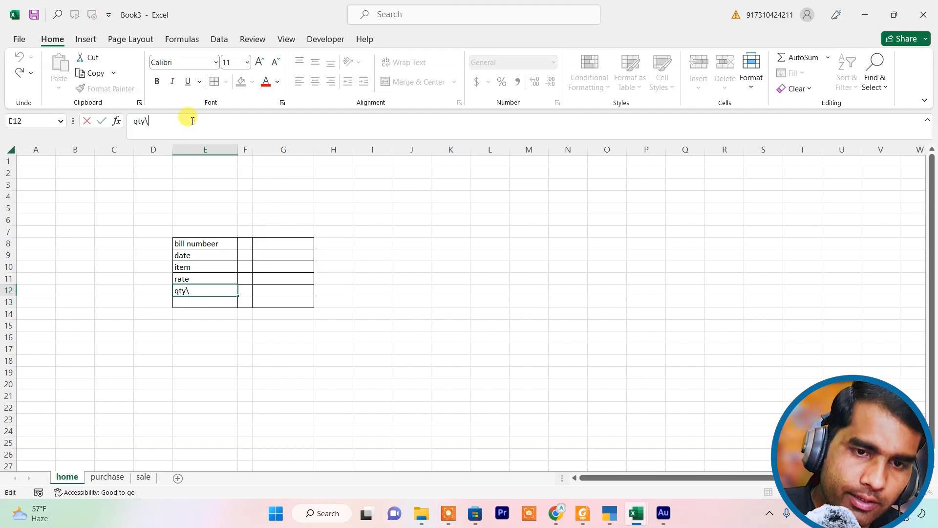
{"action": "key", "text": "BackSpace"}
{"action": "key", "text": "Return"}
{"action": "type", "text": "total"}
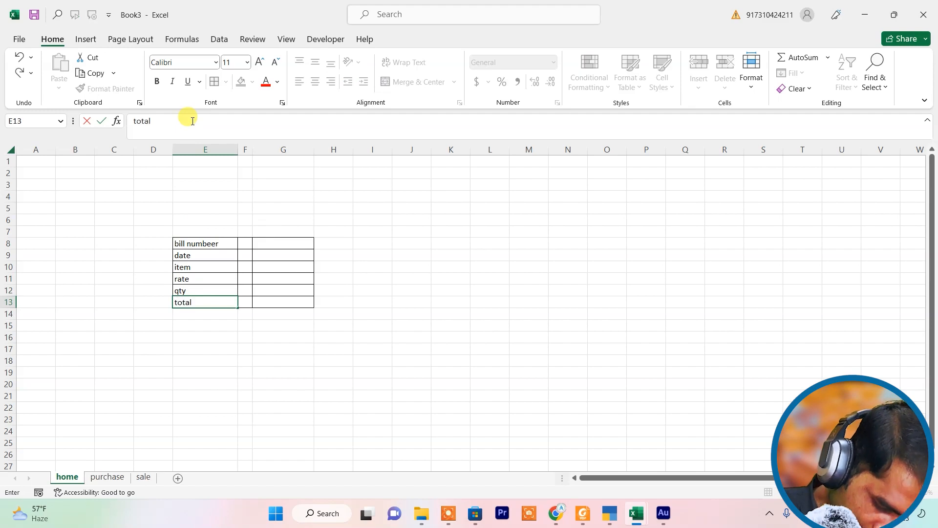
{"action": "key", "text": "Return"}
{"action": "left_click", "coordinate": [266, 310]}
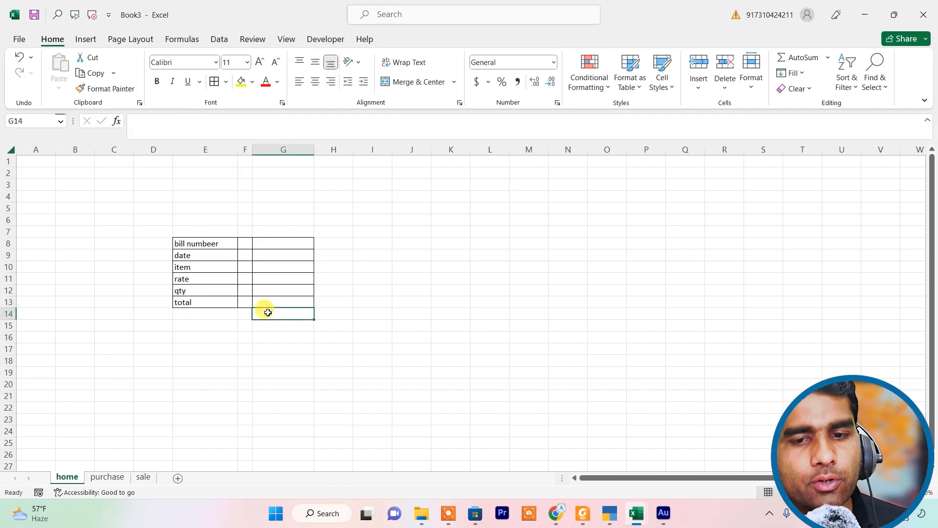
{"action": "left_click", "coordinate": [220, 264]}
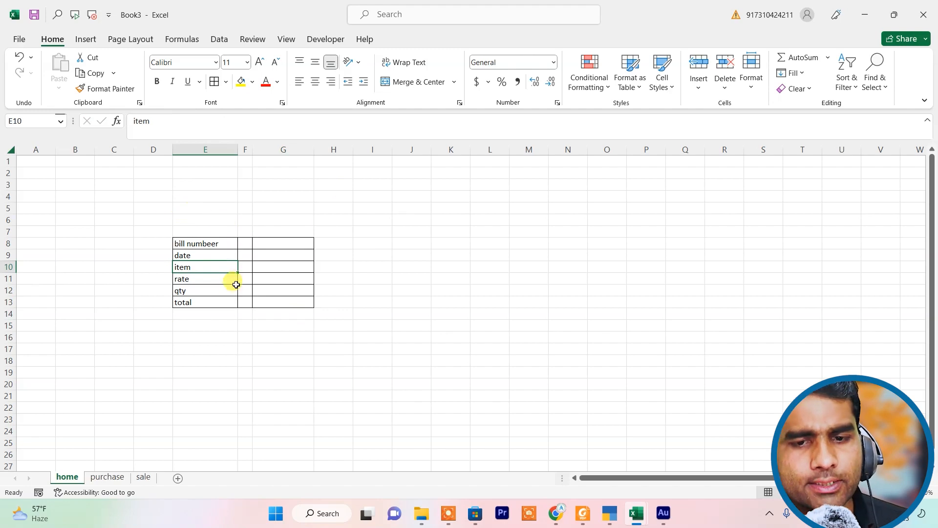
{"action": "left_click", "coordinate": [211, 319]}
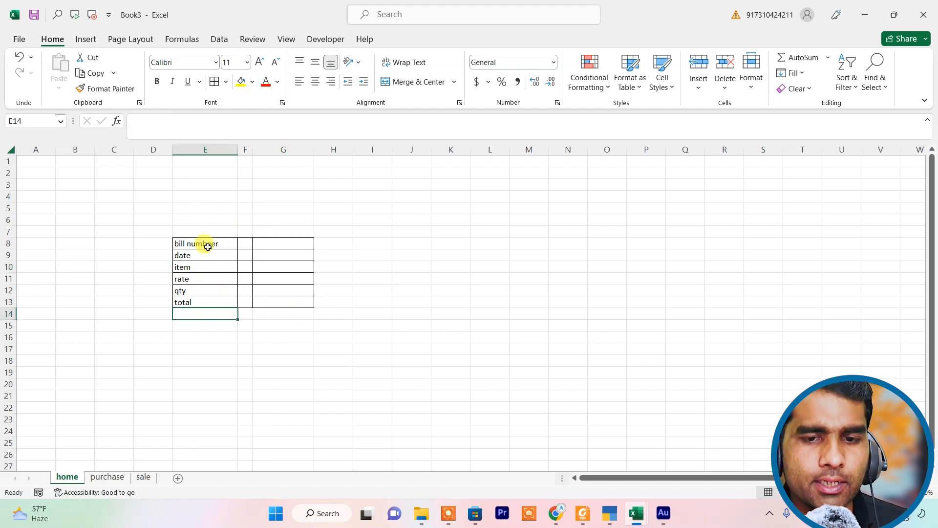
- Merge and center the spacer cells F8:F13 and widen column G slightly
{"action": "left_click_drag", "start_coordinate": [245, 245], "coordinate": [244, 299]}
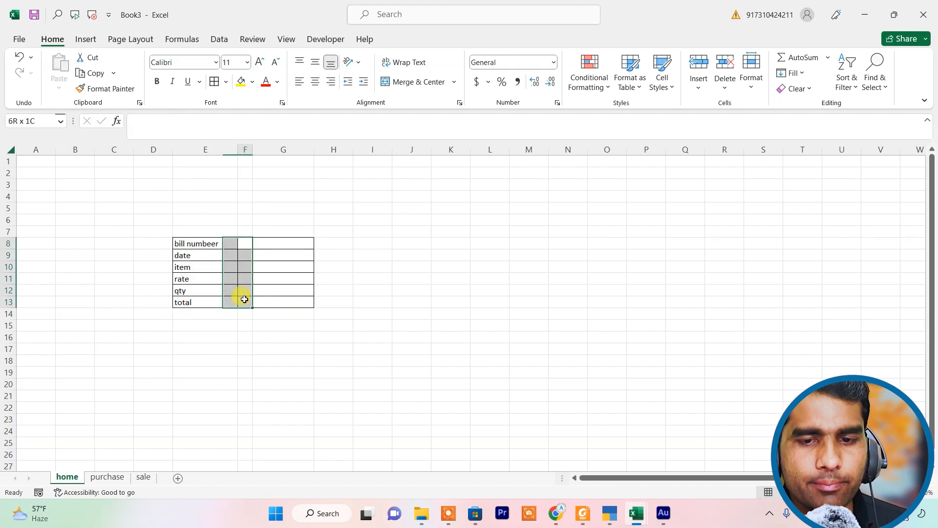
{"action": "left_click", "coordinate": [417, 82]}
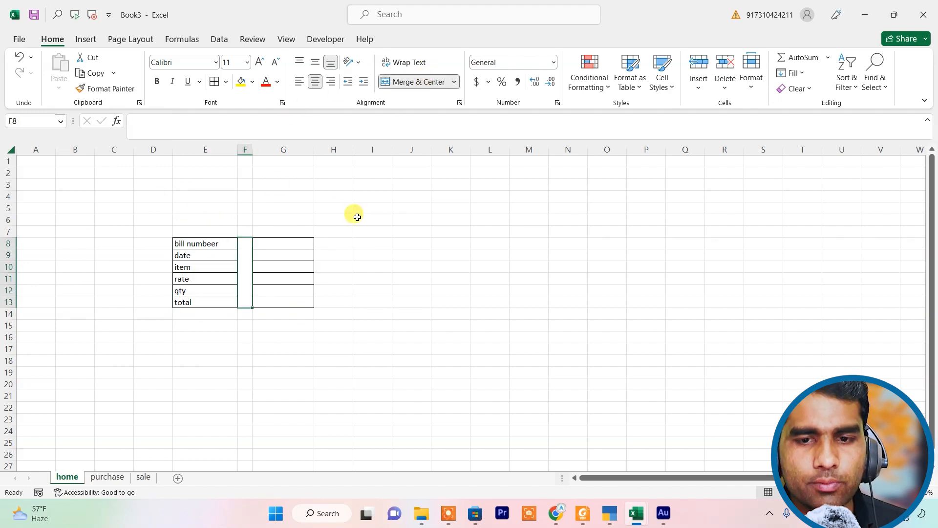
{"action": "left_click", "coordinate": [287, 244]}
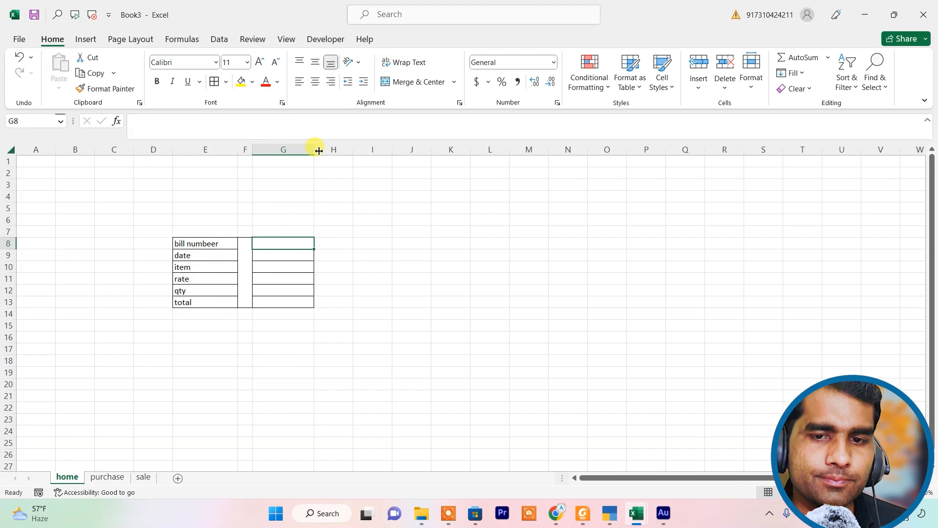
{"action": "left_click_drag", "start_coordinate": [317, 149], "coordinate": [321, 148]}
{"action": "left_click", "coordinate": [342, 266]}
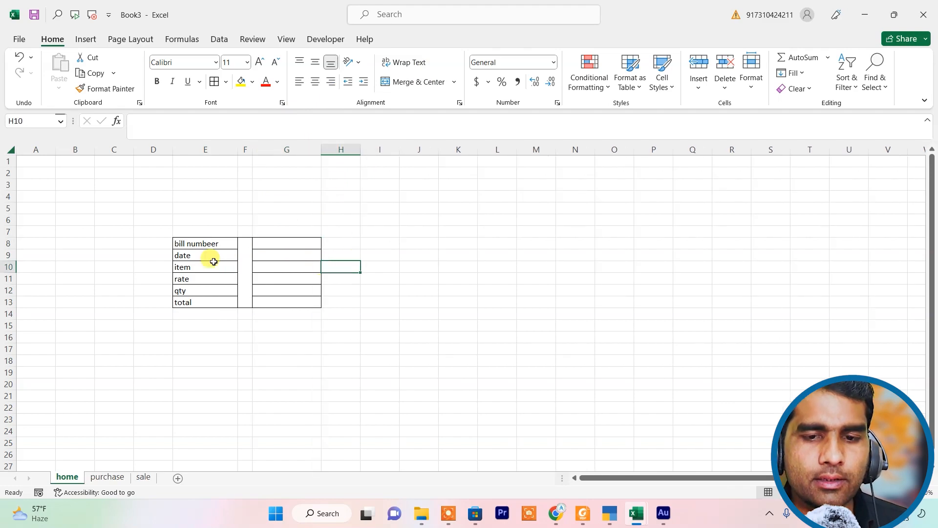
- Add list data validation to item cell G10 with the source "galaxy f 62,galaxy m31,galaxym31s"
{"action": "left_click", "coordinate": [268, 266]}
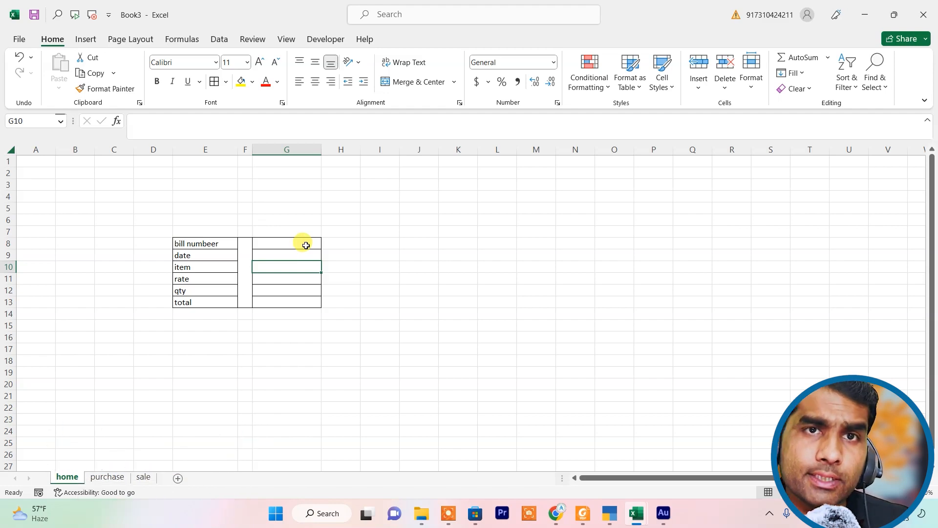
{"action": "left_click", "coordinate": [219, 39]}
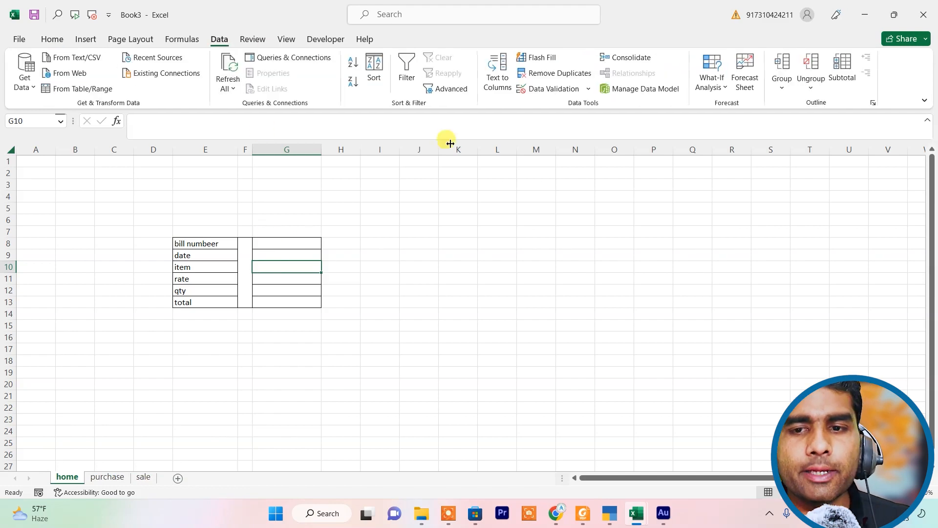
{"action": "left_click", "coordinate": [542, 90]}
{"action": "left_click", "coordinate": [540, 160]}
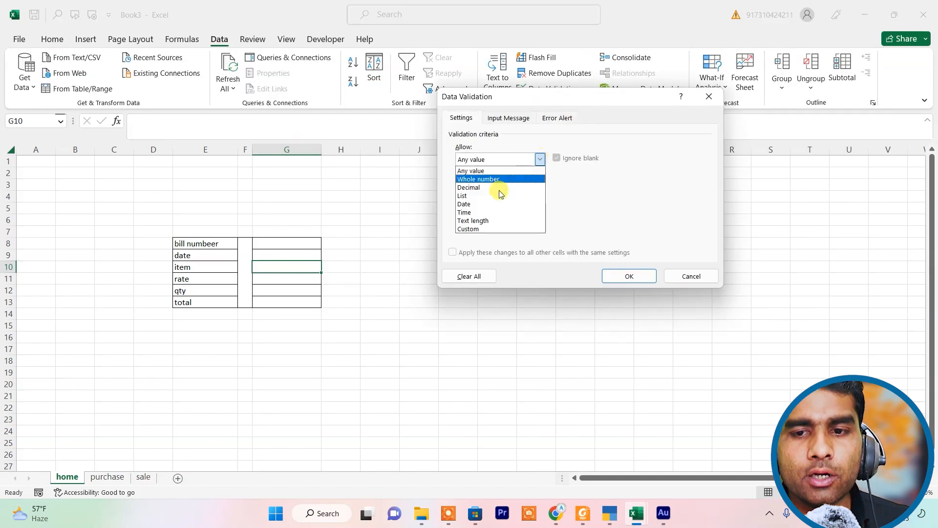
{"action": "left_click", "coordinate": [483, 196]}
{"action": "left_click", "coordinate": [465, 210]}
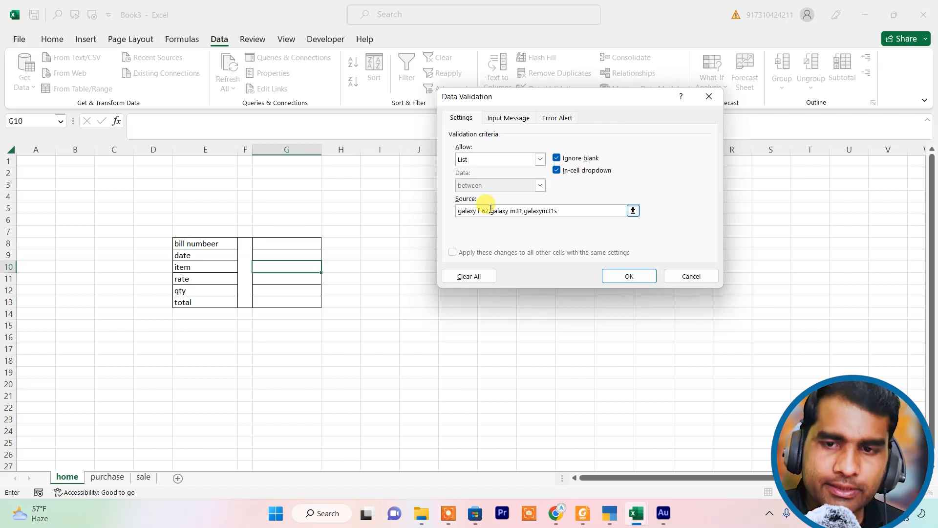
{"action": "left_click", "coordinate": [631, 275]}
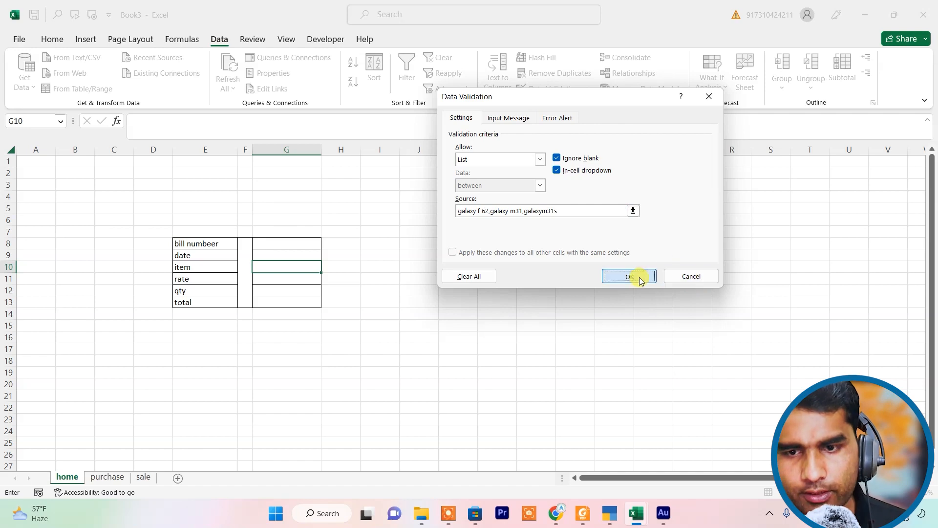
- Try the item dropdown in G10 with galaxy m31, and finally choose galaxym31s
{"action": "left_click", "coordinate": [326, 267]}
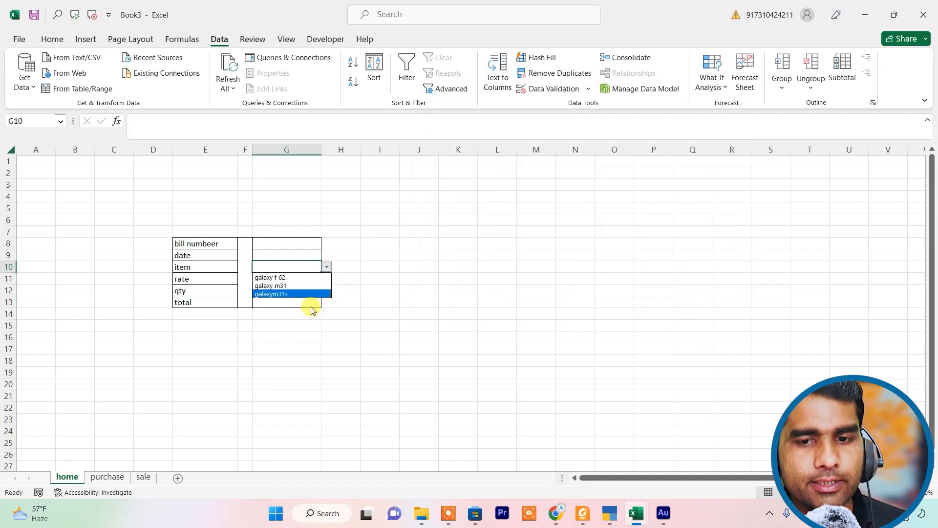
{"action": "left_click", "coordinate": [307, 285]}
{"action": "left_click", "coordinate": [326, 267]}
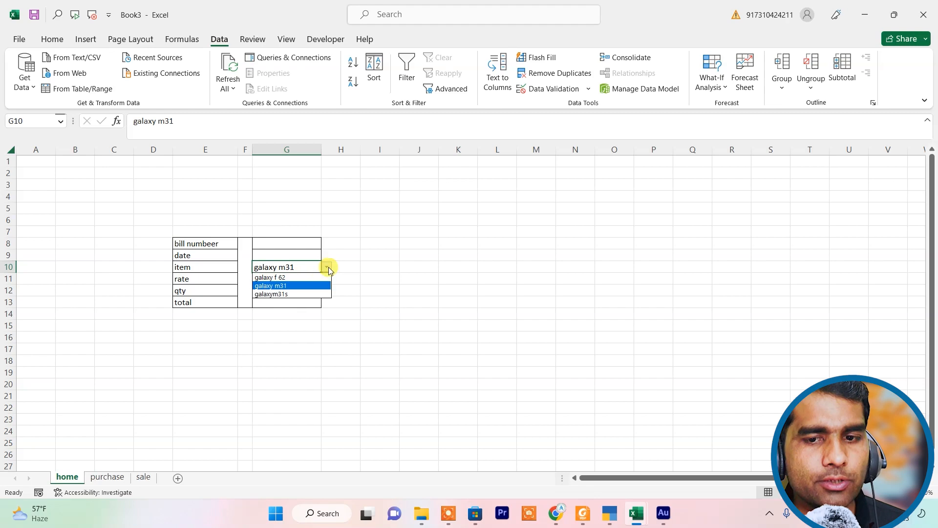
{"action": "left_click", "coordinate": [298, 292]}
{"action": "left_click", "coordinate": [344, 302]}
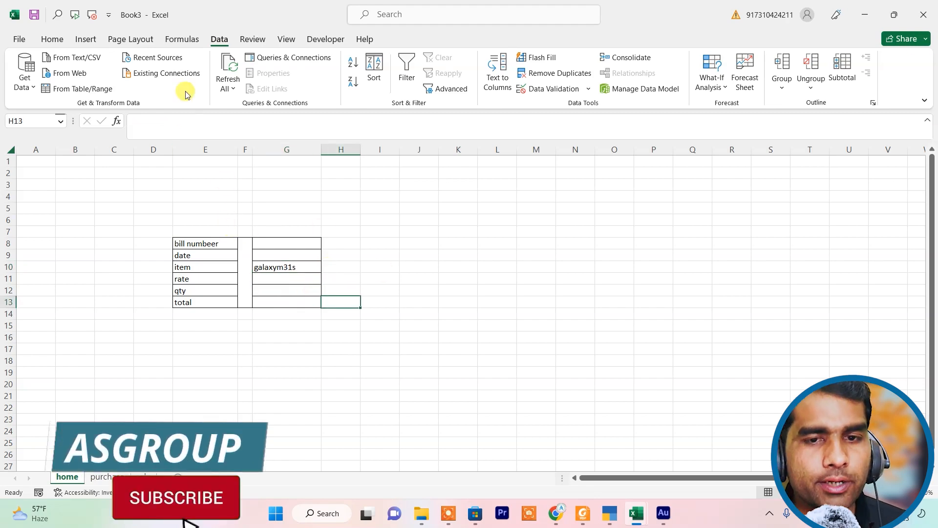
- Draw a rectangle banner about 3.27" wide and 0.64" high directly above the entry table
{"action": "left_click", "coordinate": [85, 39]}
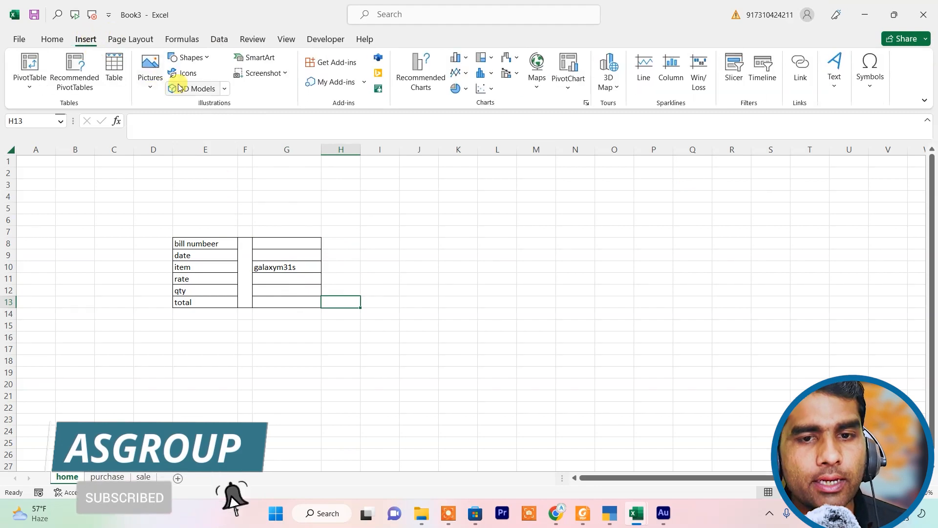
{"action": "left_click", "coordinate": [200, 58]}
{"action": "left_click", "coordinate": [208, 89]}
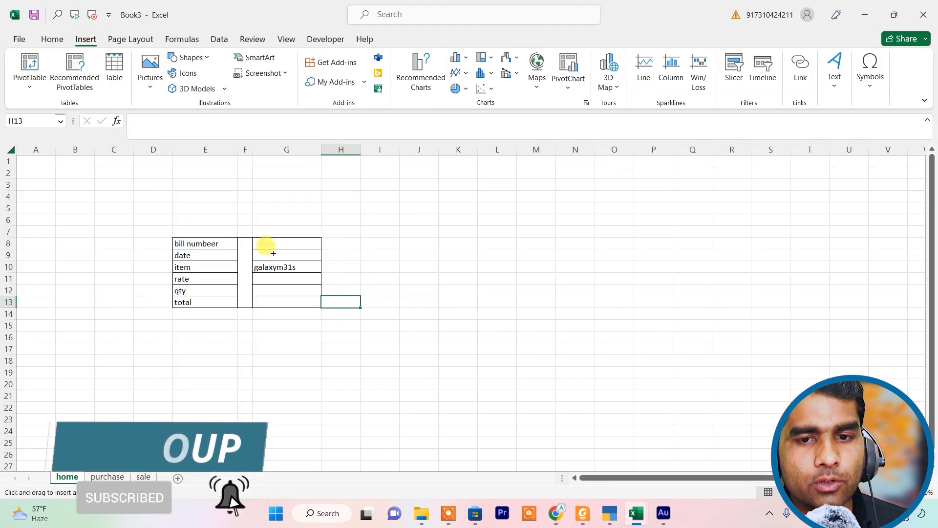
{"action": "left_click_drag", "start_coordinate": [159, 200], "coordinate": [348, 236]}
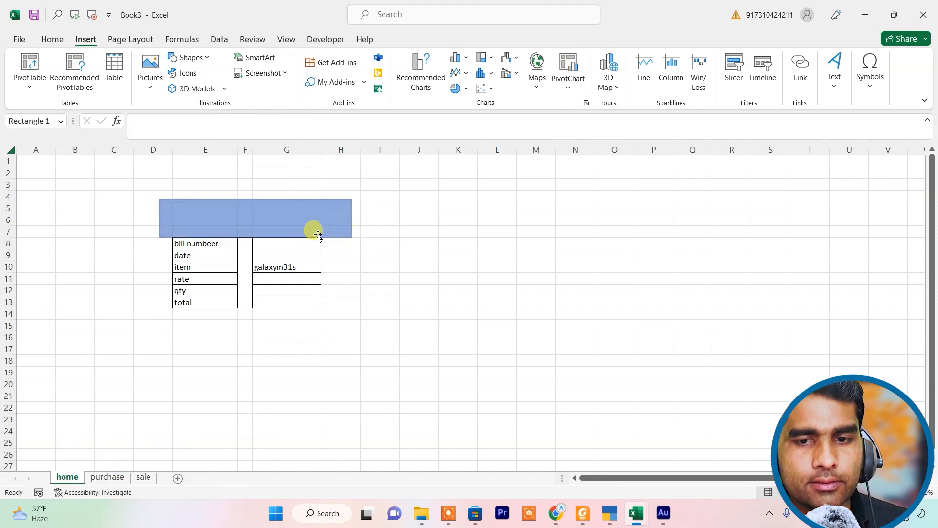
{"action": "left_click", "coordinate": [296, 218]}
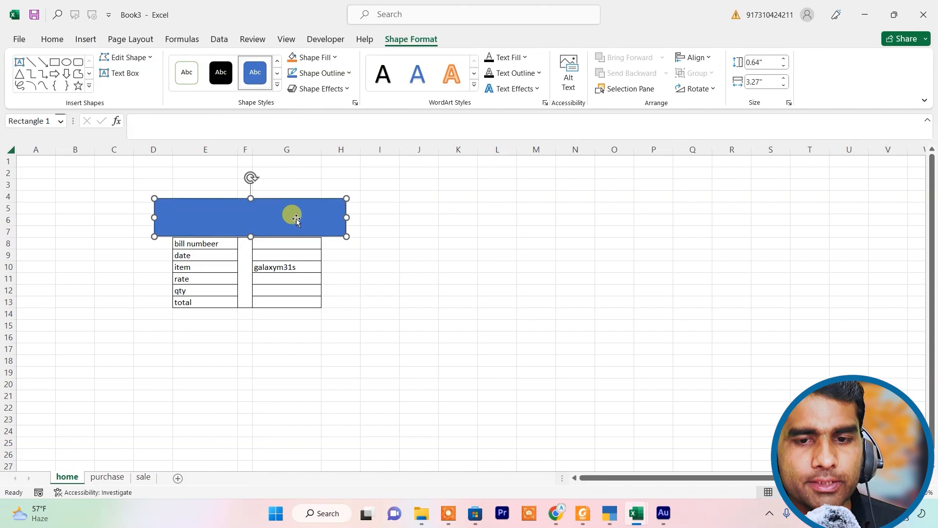
- Add the text "A.S. Group mobile world" to the rectangle banner
{"action": "right_click", "coordinate": [296, 218]}
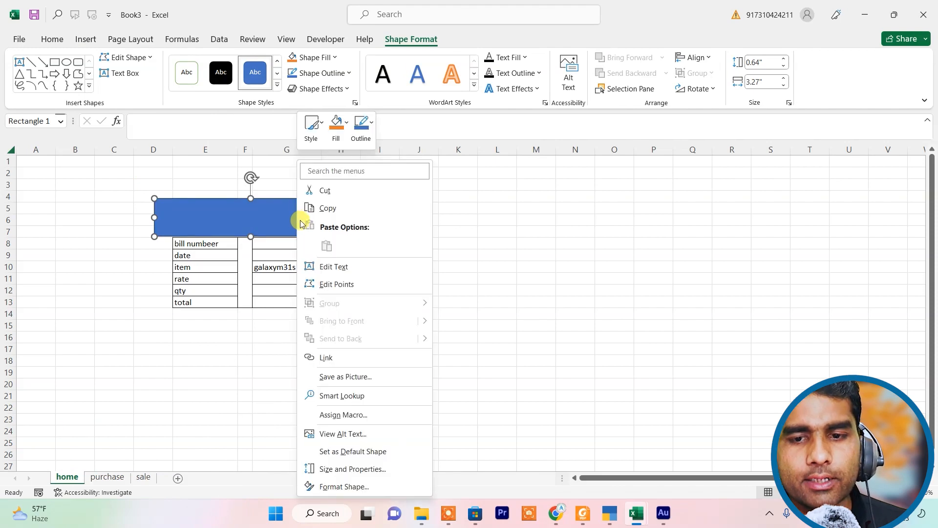
{"action": "left_click", "coordinate": [348, 268]}
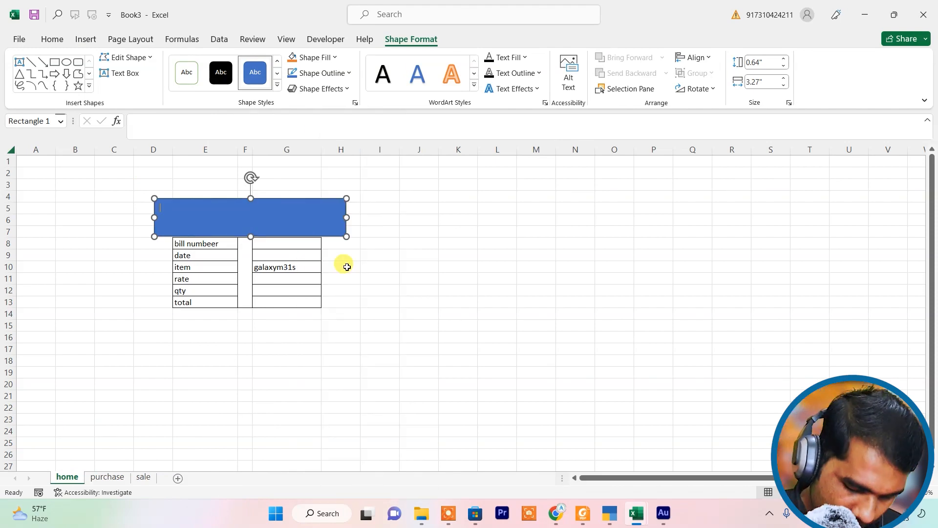
{"action": "type", "text": "A.S. Group mobile world"}
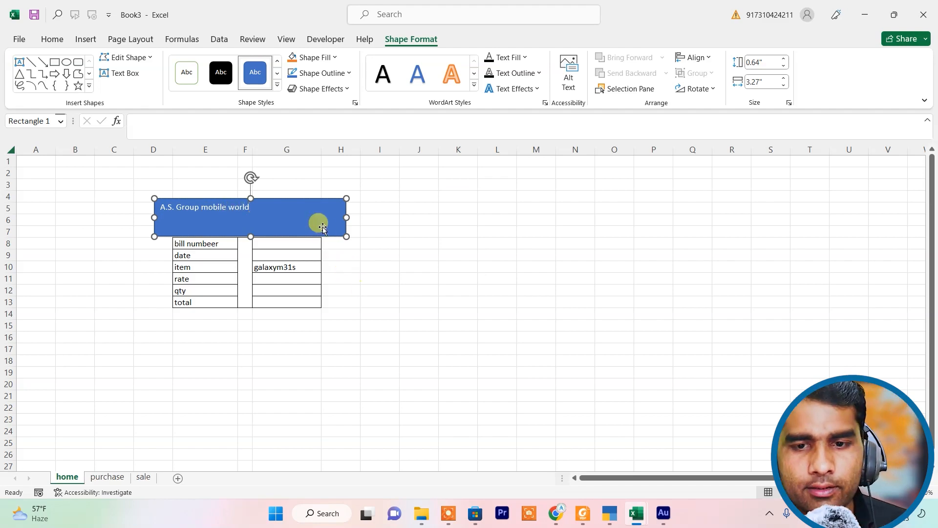
- Center the banner text horizontally, make it bold and increase its font size to 18
{"action": "left_click", "coordinate": [51, 39]}
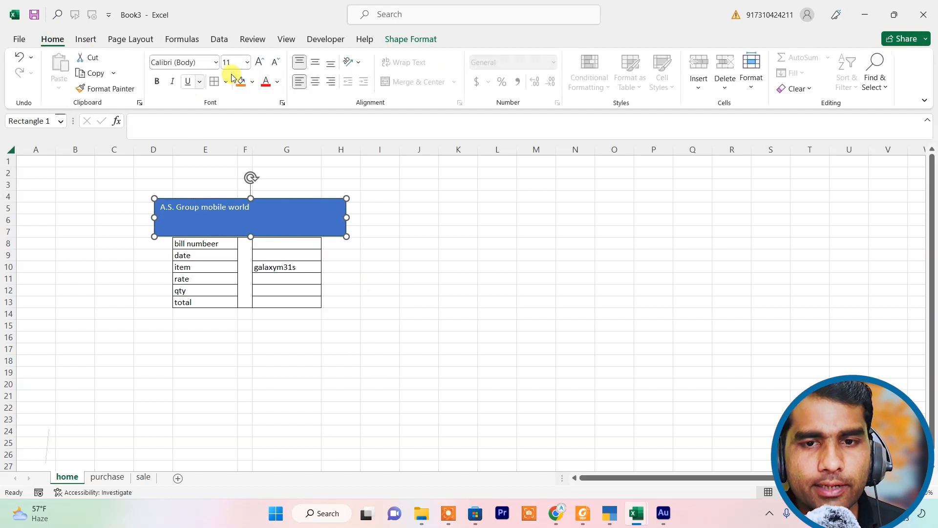
{"action": "left_click", "coordinate": [316, 81]}
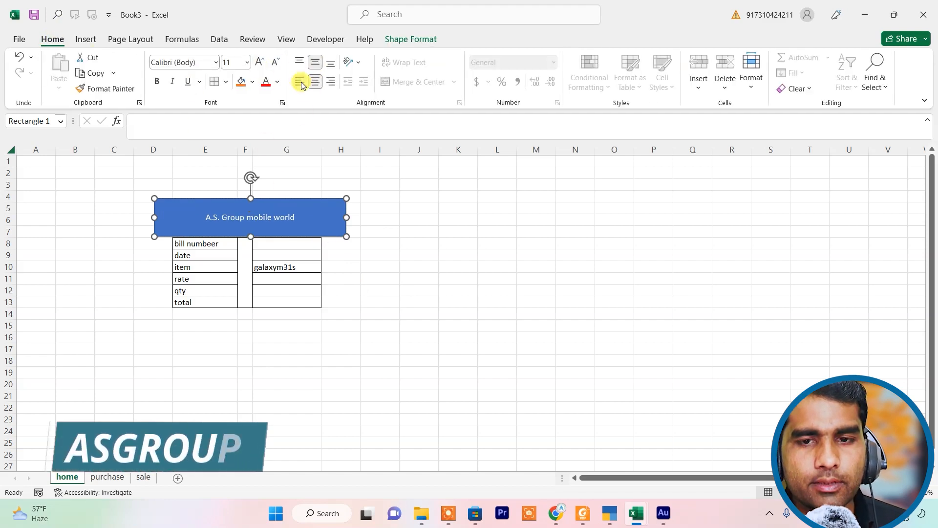
{"action": "left_click", "coordinate": [156, 81]}
{"action": "left_click", "coordinate": [260, 63]}
{"action": "left_click", "coordinate": [259, 63]}
{"action": "left_click", "coordinate": [259, 63]}
{"action": "left_click", "coordinate": [259, 62]}
- Change the banner text font to Cambria
{"action": "left_click", "coordinate": [215, 62]}
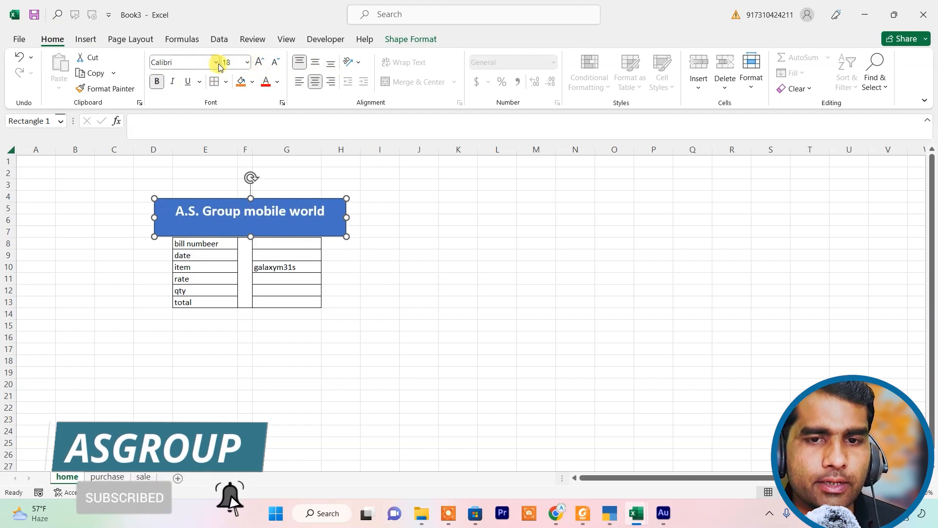
{"action": "type", "text": "Ca"}
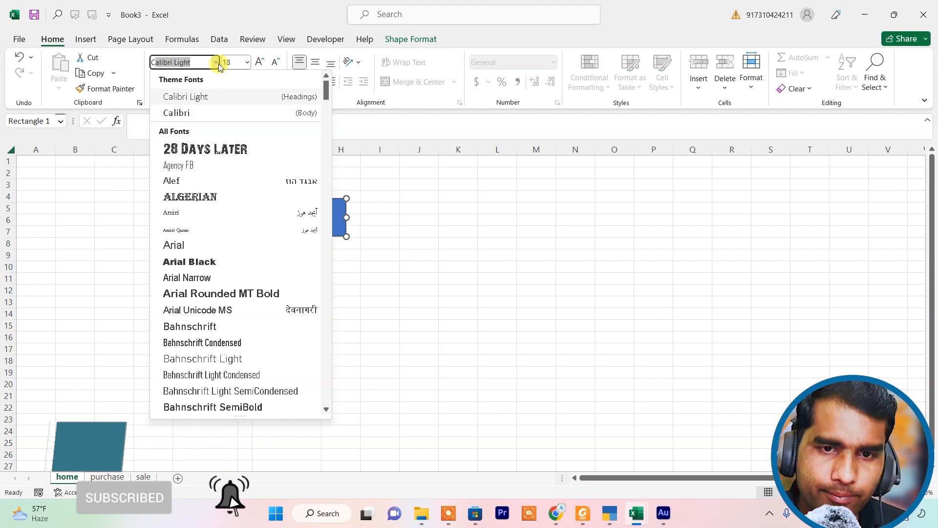
{"action": "type", "text": "mbria"}
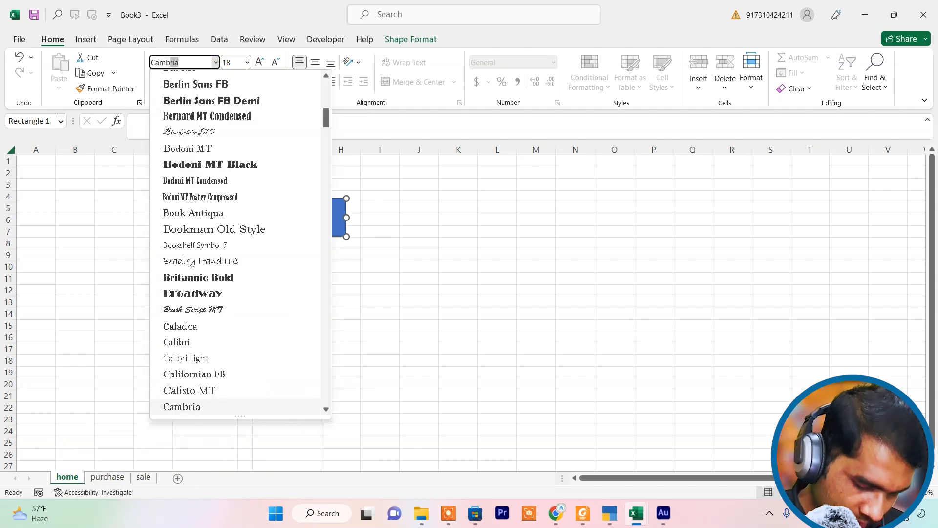
{"action": "key", "text": "Return"}
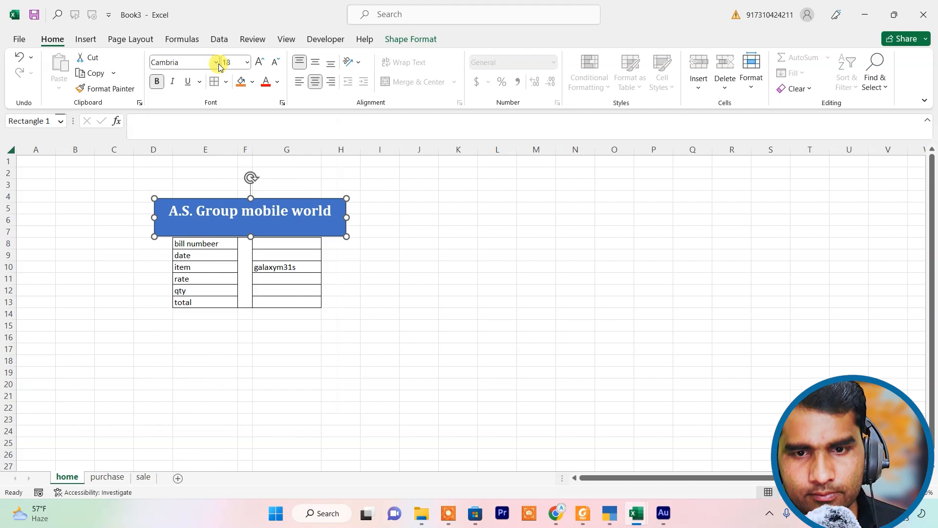
{"action": "left_click", "coordinate": [336, 324]}
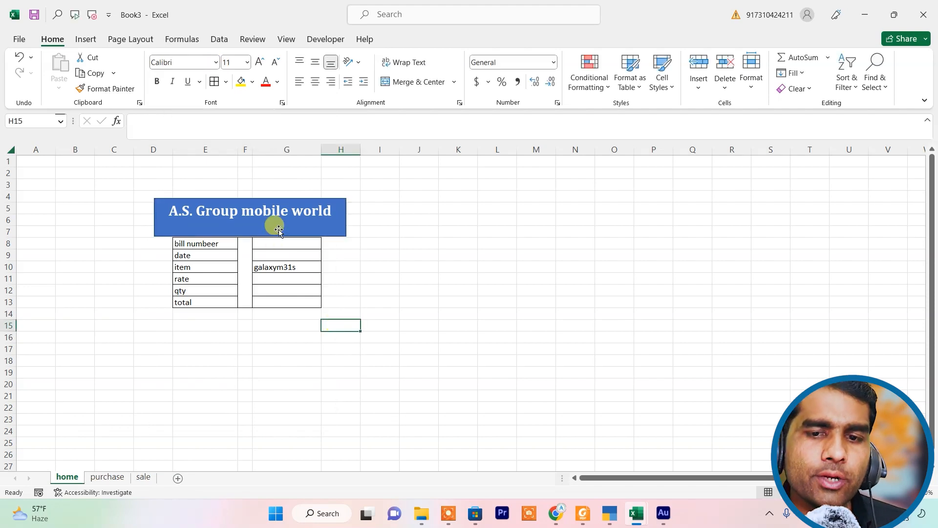
- Move the banner slightly upward to leave a small gap above the entry table
{"action": "left_click", "coordinate": [278, 228]}
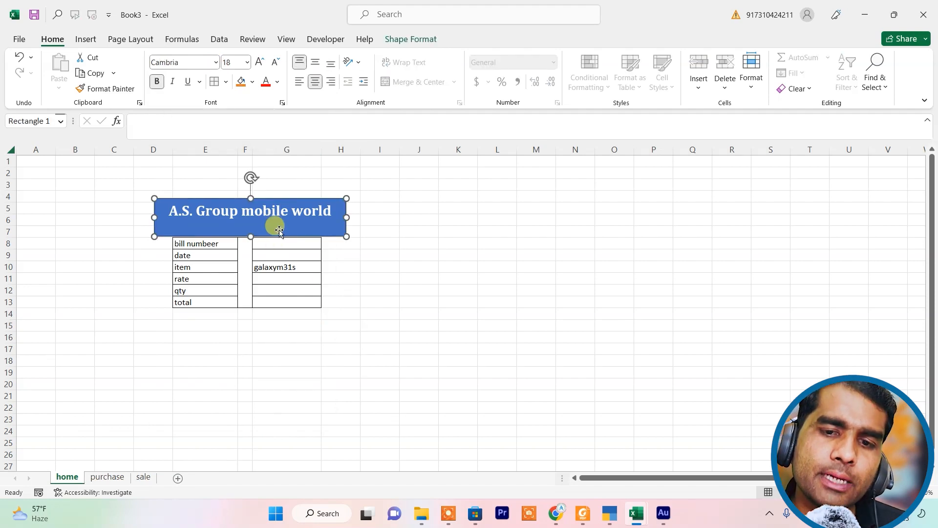
{"action": "left_click_drag", "start_coordinate": [286, 231], "coordinate": [285, 232]}
{"action": "left_click", "coordinate": [361, 301]}
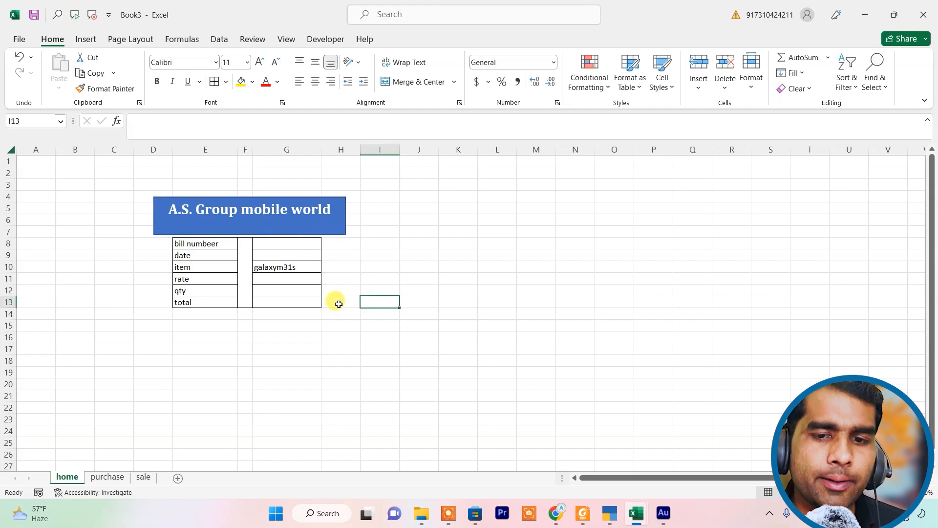
- Copy the home sheet labels in E8:E13, paste them transposed at E7 on the purchase sheet, and widen column E to fit
{"action": "left_click", "coordinate": [269, 242]}
{"action": "left_click_drag", "start_coordinate": [184, 242], "coordinate": [192, 301]}
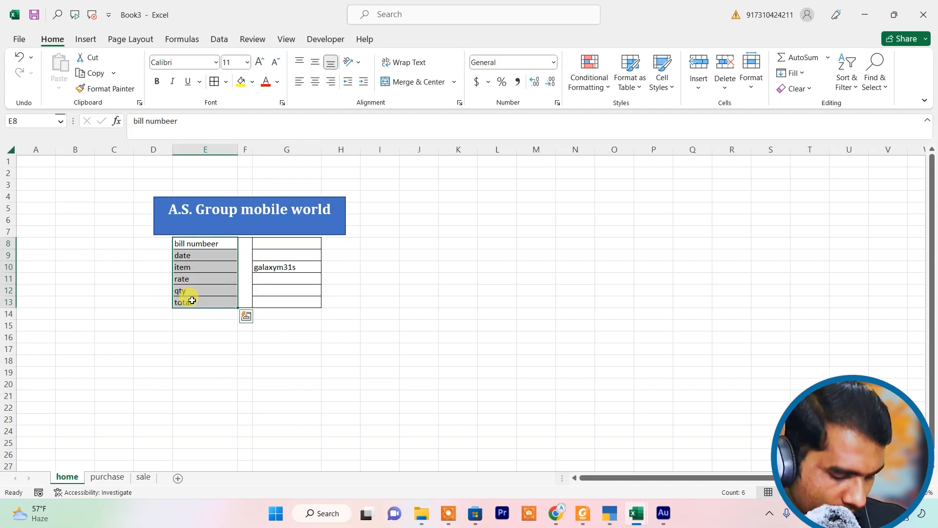
{"action": "key", "text": "ctrl+c"}
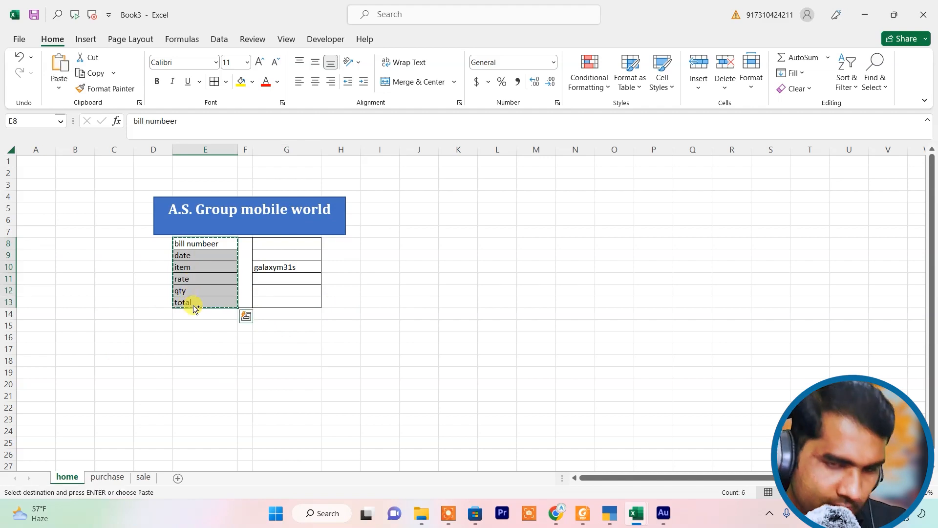
{"action": "left_click", "coordinate": [109, 476]}
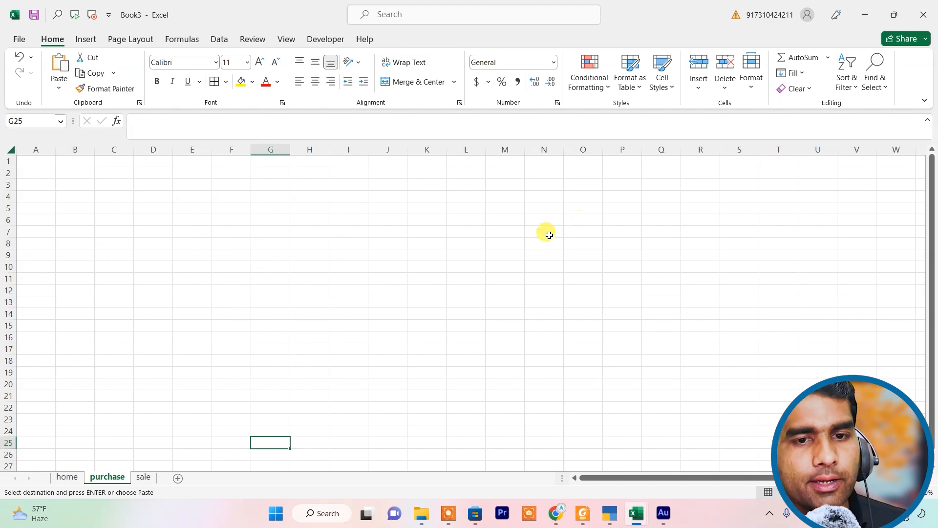
{"action": "left_click", "coordinate": [191, 234]}
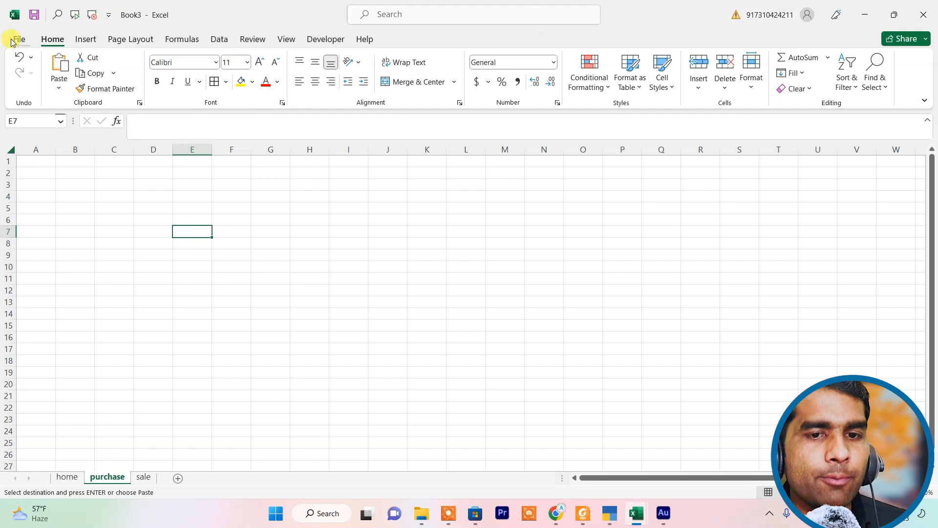
{"action": "left_click", "coordinate": [58, 88]}
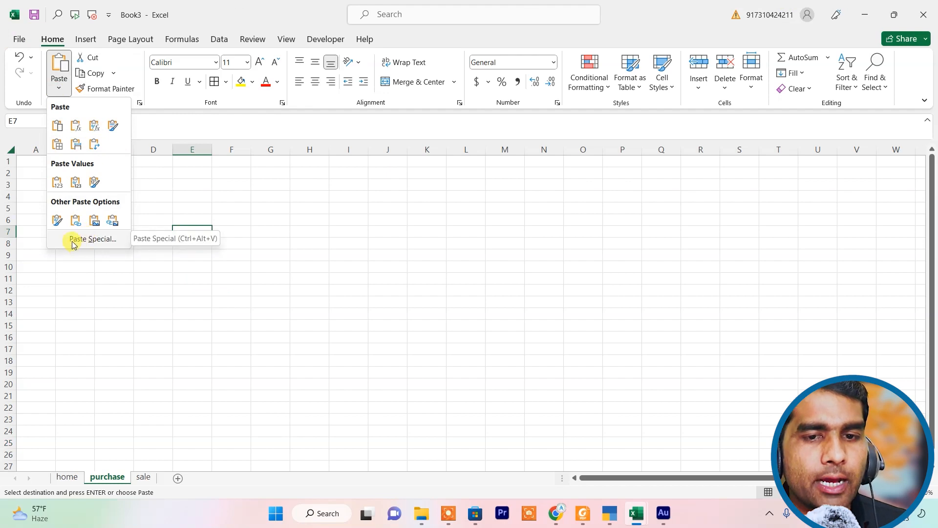
{"action": "left_click", "coordinate": [90, 239]}
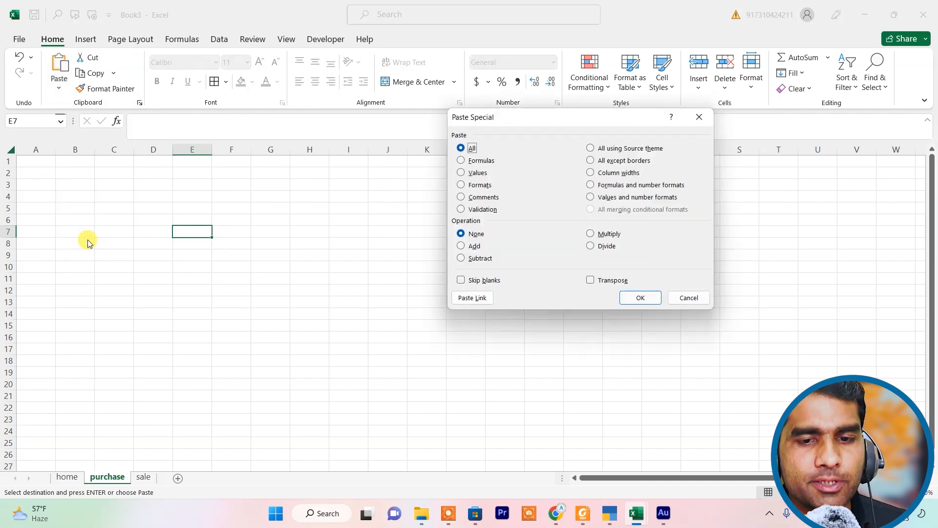
{"action": "left_click", "coordinate": [592, 280]}
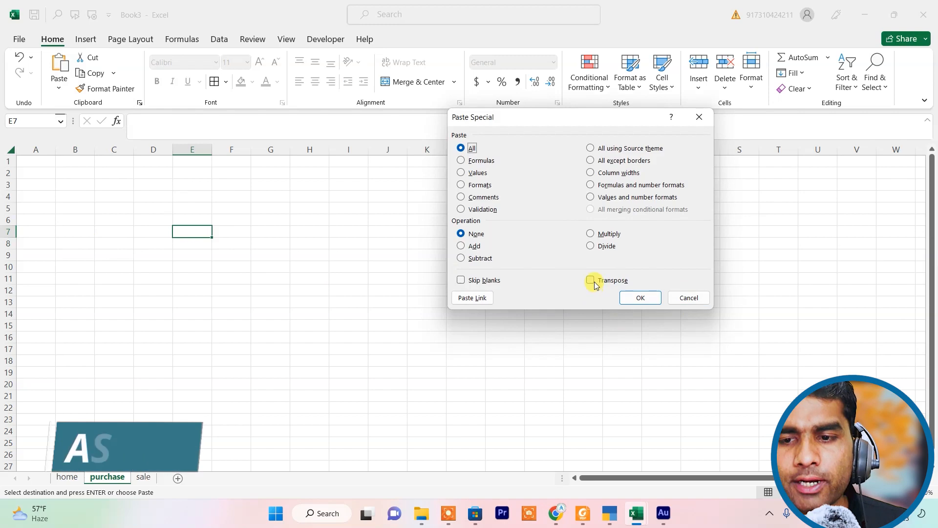
{"action": "left_click", "coordinate": [640, 298]}
{"action": "left_click_drag", "start_coordinate": [212, 149], "coordinate": [235, 155]}
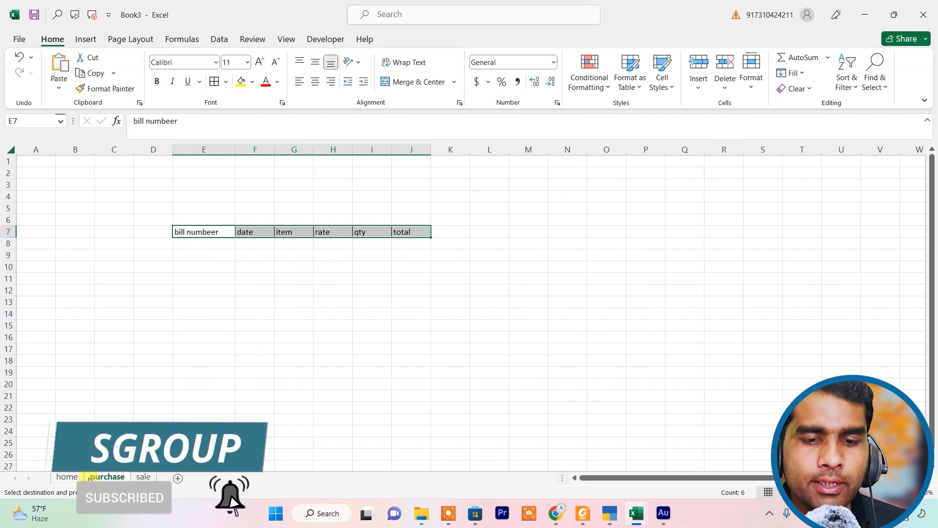
- Paste the copied labels transposed at D5 on the sale sheet and widen column D to fit the bill number heading
{"action": "key", "text": "ctrl+Page_Up"}
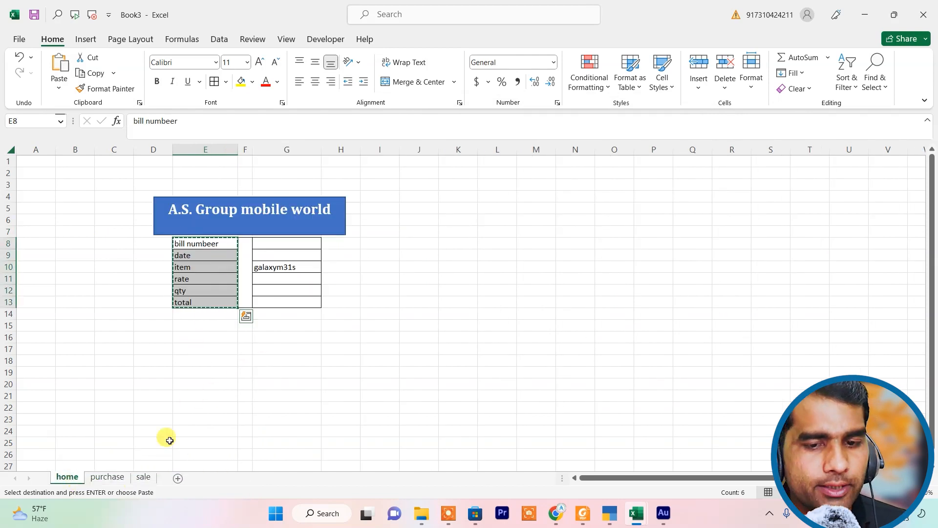
{"action": "left_click", "coordinate": [143, 479]}
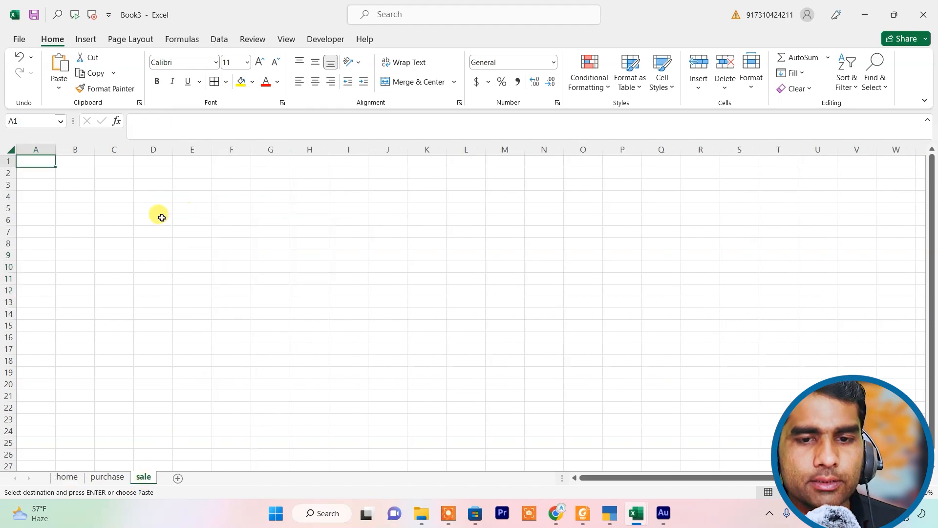
{"action": "left_click", "coordinate": [158, 209]}
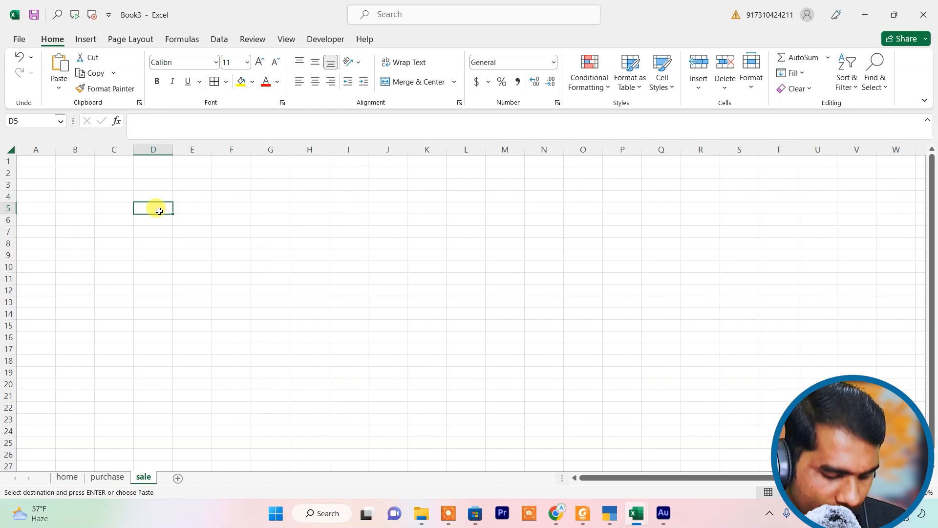
{"action": "key", "text": "alt"}
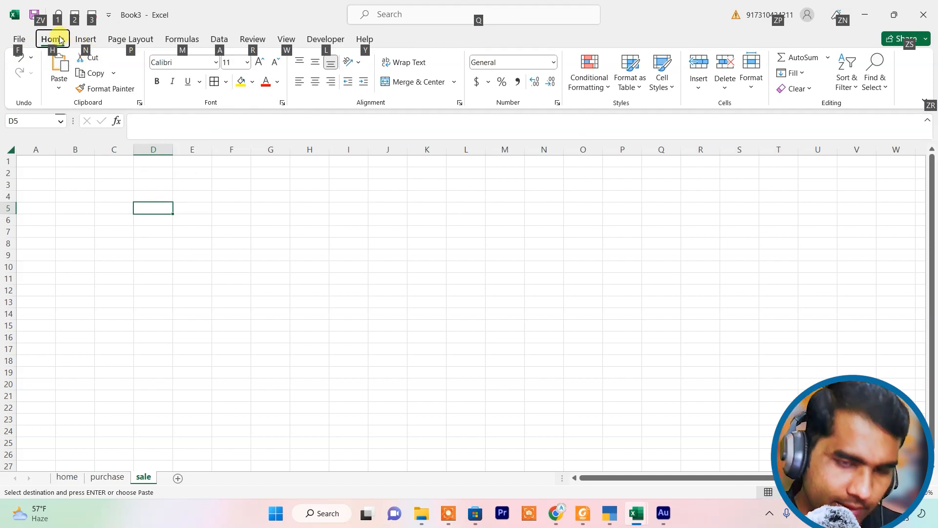
{"action": "key", "text": "h"}
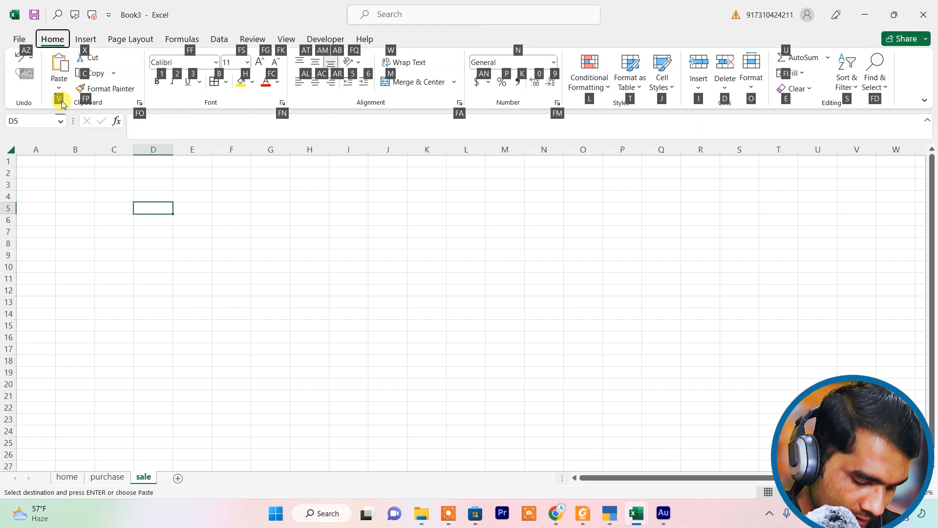
{"action": "key", "text": "v"}
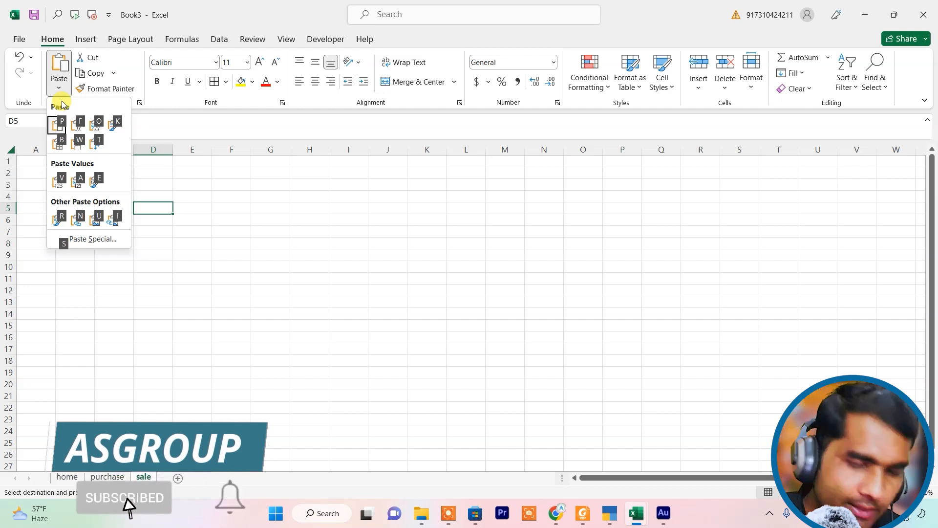
{"action": "key", "text": "s"}
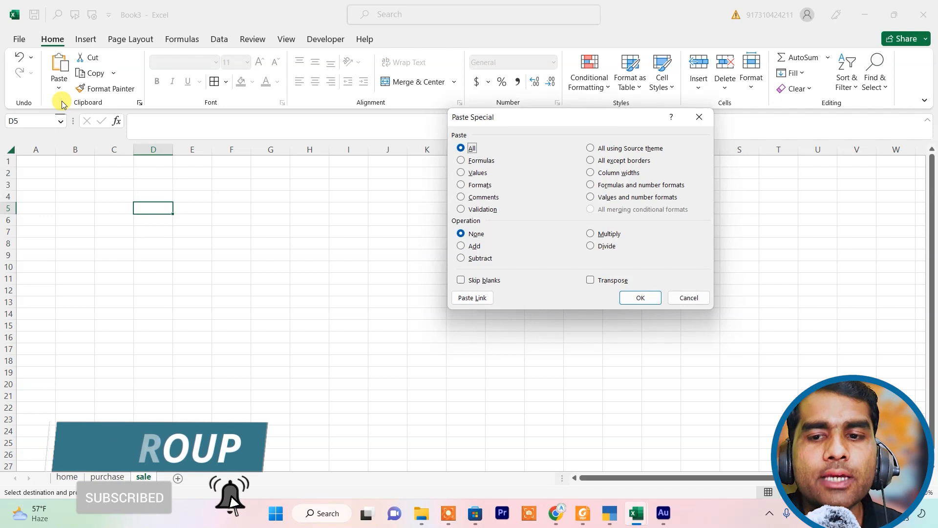
{"action": "left_click", "coordinate": [592, 280]}
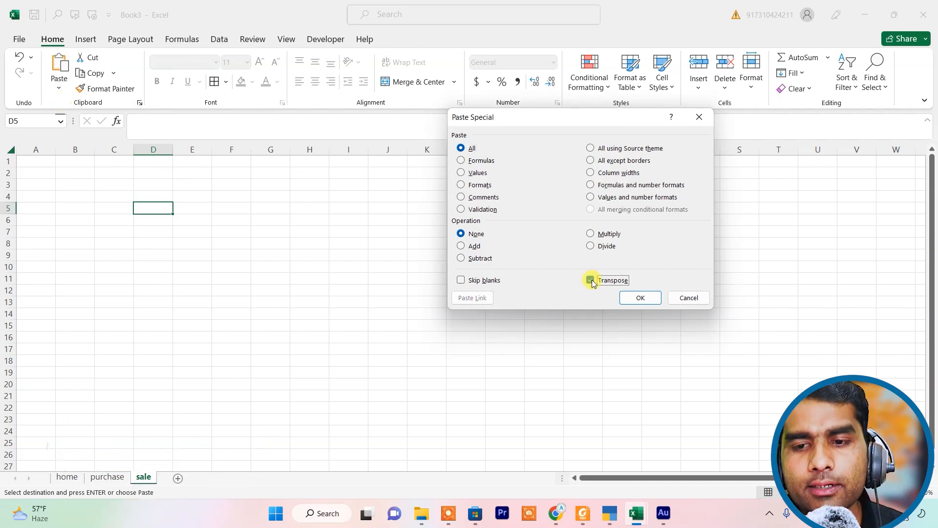
{"action": "left_click", "coordinate": [640, 297]}
{"action": "left_click_drag", "start_coordinate": [172, 149], "coordinate": [194, 149]}
- Paste a second transposed copy of the labels at D7 on the sale sheet and clear its contents
{"action": "left_click", "coordinate": [176, 236]}
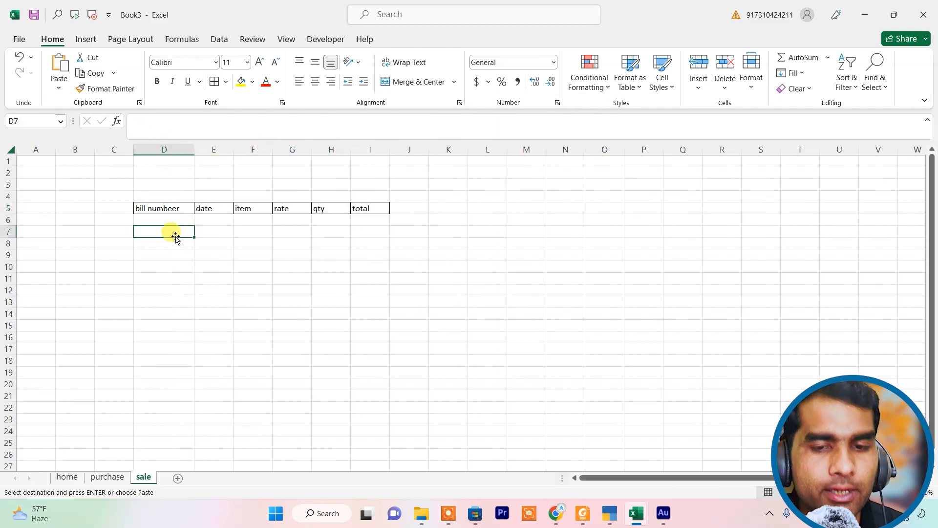
{"action": "key", "text": "alt"}
{"action": "key", "text": "h"}
{"action": "key", "text": "v"}
{"action": "key", "text": "p"}
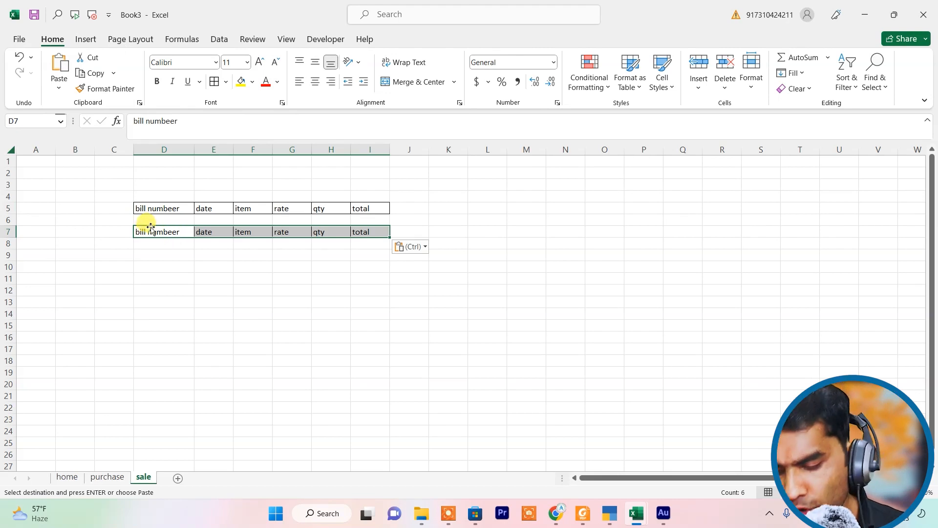
{"action": "key", "text": "Delete"}
{"action": "left_click", "coordinate": [184, 308]}
- Apply all borders to the empty cells D7:I7 on the sale sheet
{"action": "left_click_drag", "start_coordinate": [162, 231], "coordinate": [377, 231]}
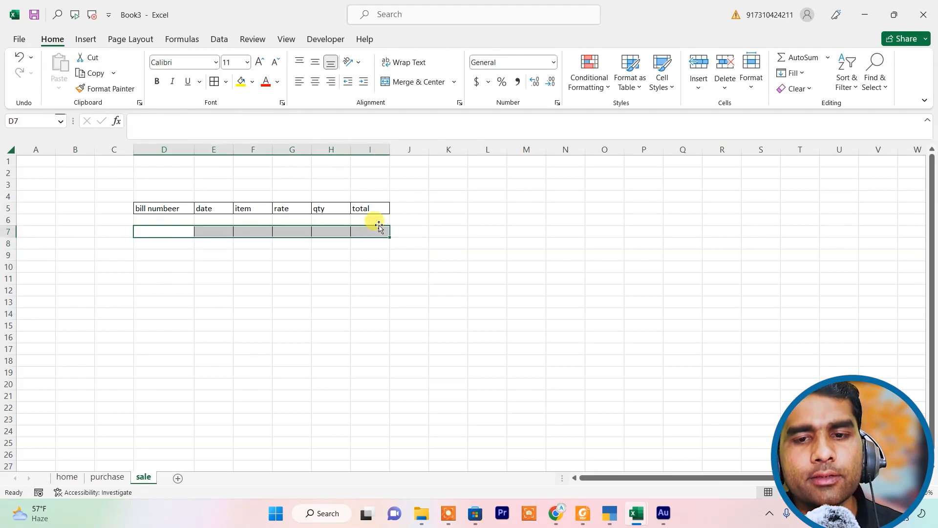
{"action": "left_click", "coordinate": [225, 81]}
{"action": "left_click", "coordinate": [248, 206]}
{"action": "left_click", "coordinate": [404, 340]}
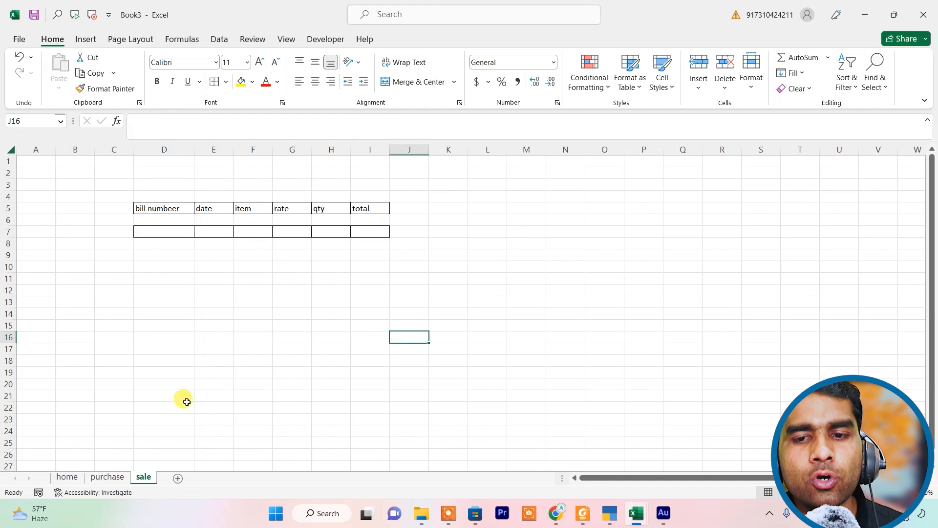
- Remove the borders from cells D7:I7 on the sale sheet
{"action": "left_click_drag", "start_coordinate": [157, 233], "coordinate": [372, 235]}
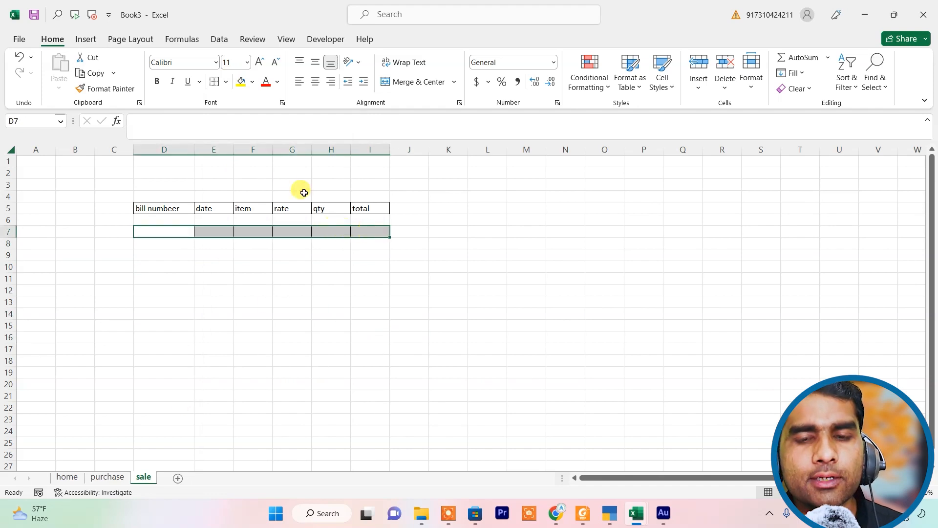
{"action": "left_click", "coordinate": [228, 82]}
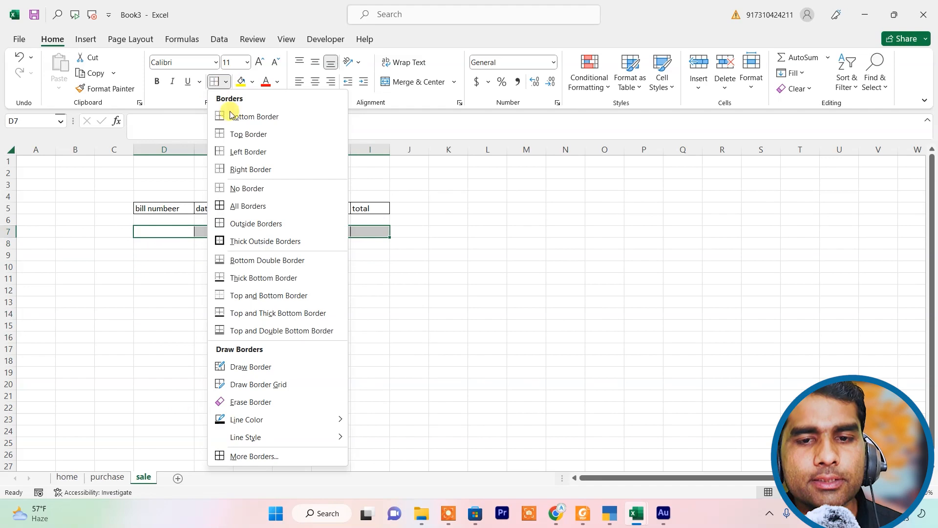
{"action": "left_click", "coordinate": [259, 189]}
{"action": "left_click", "coordinate": [198, 267]}
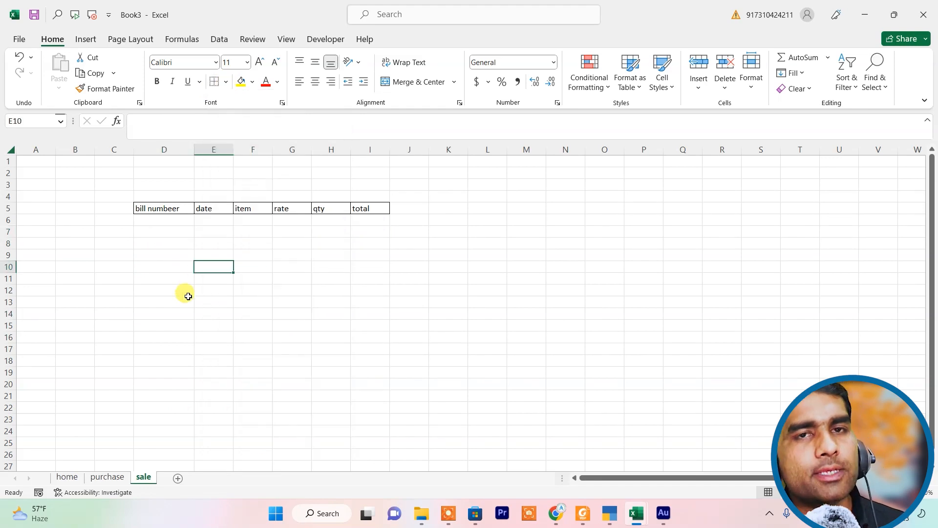
- Convert E7:J9 on the purchase sheet into a table that uses the first row as headers
{"action": "left_click", "coordinate": [103, 481]}
{"action": "left_click", "coordinate": [276, 324]}
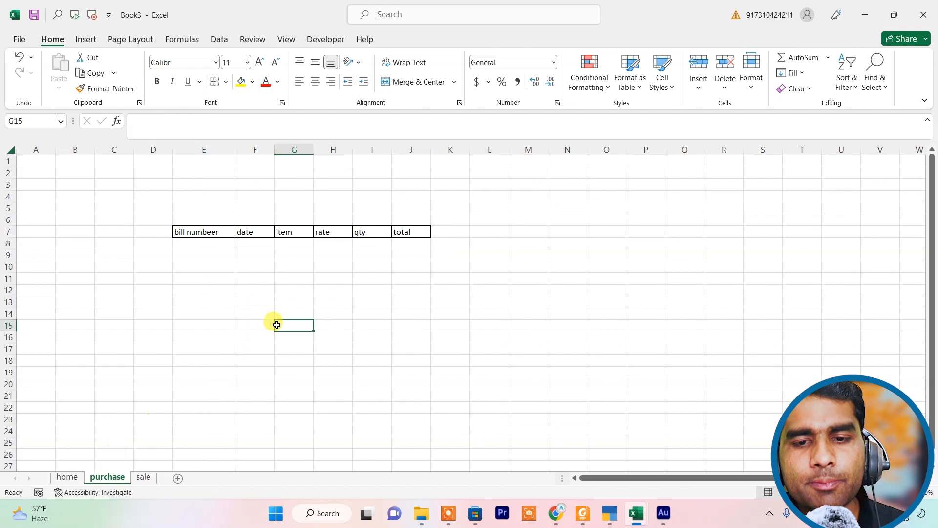
{"action": "left_click", "coordinate": [209, 230]}
{"action": "left_click_drag", "start_coordinate": [209, 230], "coordinate": [427, 256]}
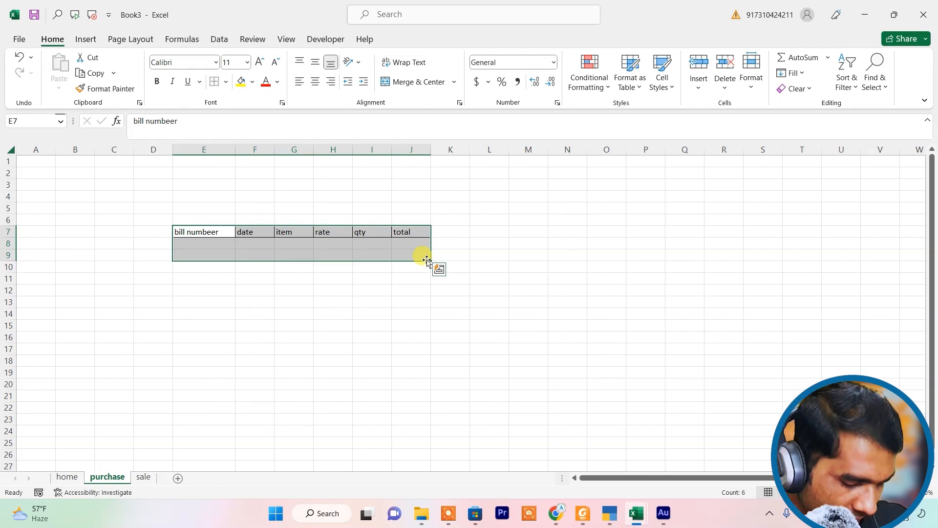
{"action": "key", "text": "ctrl+t"}
{"action": "left_click", "coordinate": [546, 222]}
{"action": "left_click", "coordinate": [572, 237]}
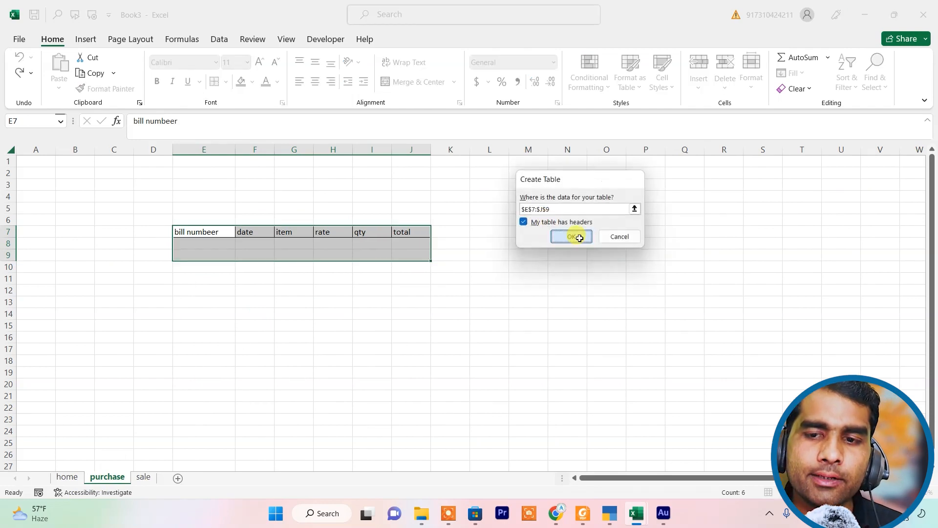
- Widen the purchase table's columns and turn off its banded rows and filter buttons
{"action": "left_click_drag", "start_coordinate": [235, 149], "coordinate": [296, 152]}
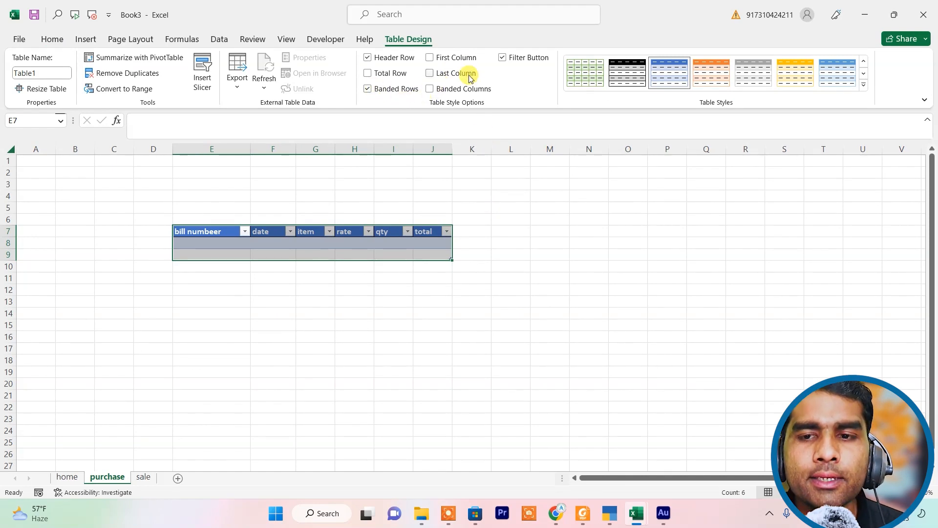
{"action": "left_click", "coordinate": [368, 89]}
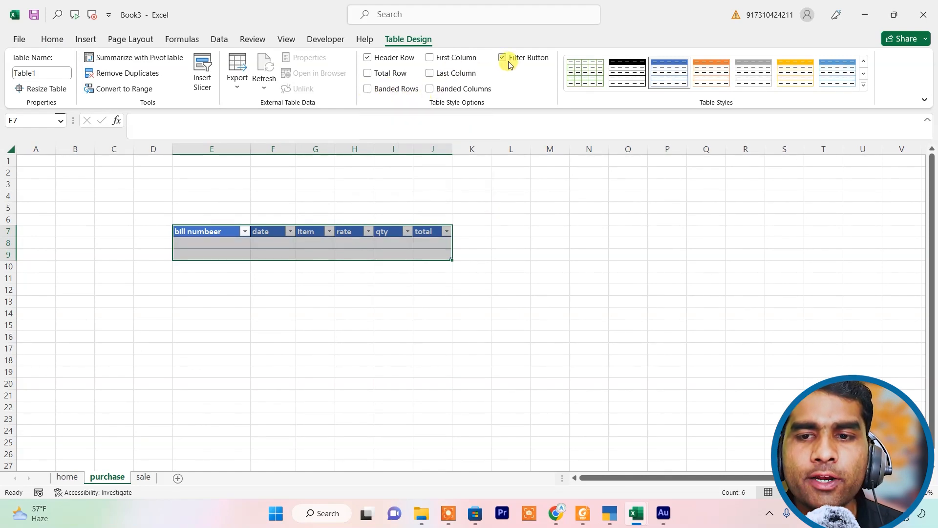
{"action": "left_click", "coordinate": [503, 59]}
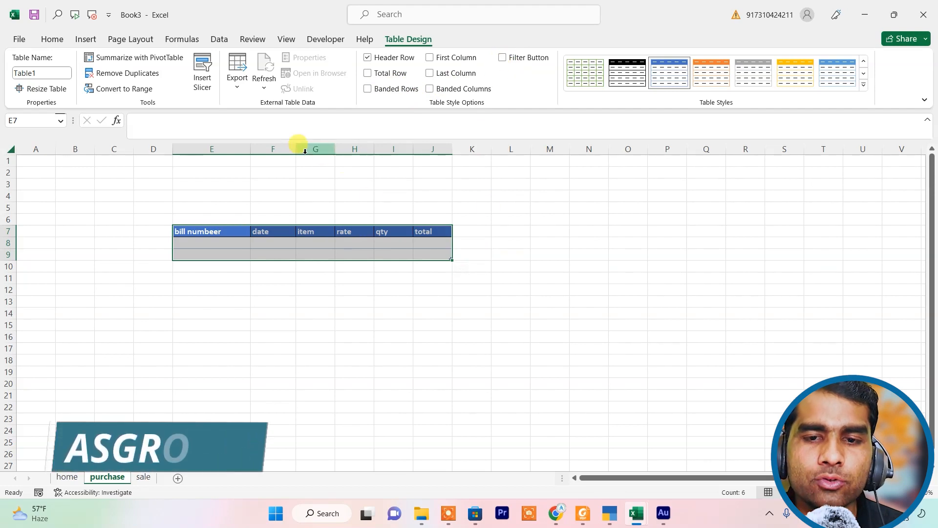
{"action": "left_click_drag", "start_coordinate": [294, 148], "coordinate": [523, 148]}
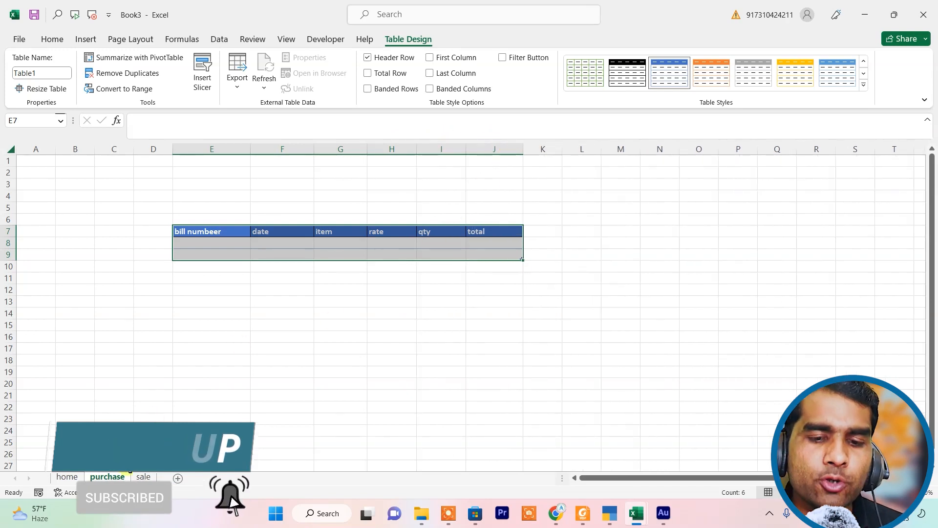
- Convert D5:I7 on the sale sheet into a table with headers, without filter buttons or banded rows
{"action": "left_click", "coordinate": [143, 477]}
{"action": "left_click_drag", "start_coordinate": [174, 212], "coordinate": [378, 234]}
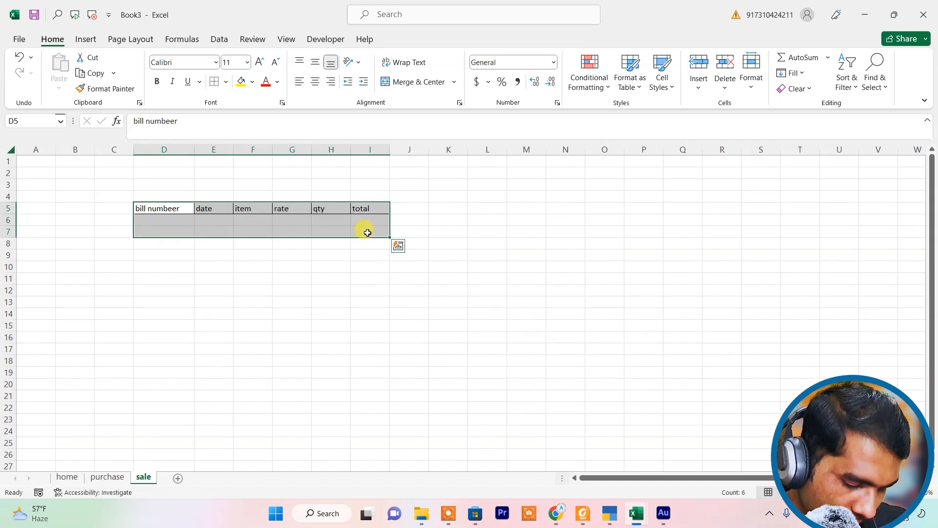
{"action": "key", "text": "ctrl+t"}
{"action": "left_click", "coordinate": [524, 222]}
{"action": "left_click", "coordinate": [572, 237]}
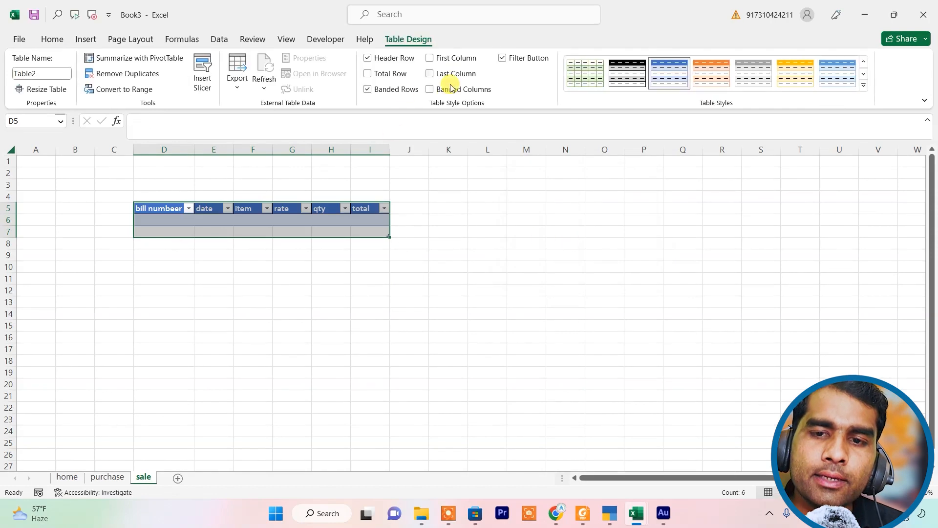
{"action": "left_click", "coordinate": [503, 59]}
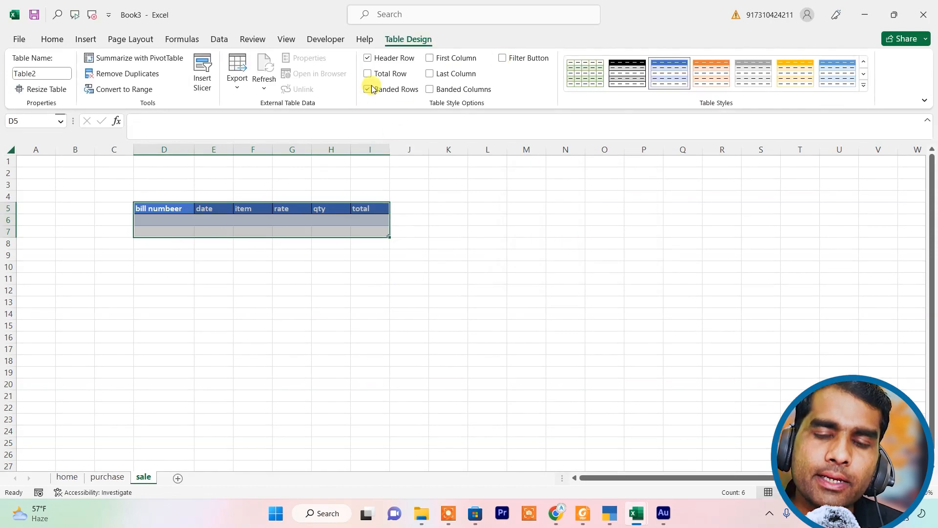
{"action": "left_click", "coordinate": [367, 89]}
- Widen columns D through I of the sale table so the headings are evenly spaced
{"action": "left_click_drag", "start_coordinate": [390, 149], "coordinate": [415, 149]}
{"action": "left_click_drag", "start_coordinate": [351, 149], "coordinate": [368, 149]}
{"action": "left_click_drag", "start_coordinate": [310, 150], "coordinate": [330, 149]}
{"action": "left_click_drag", "start_coordinate": [274, 149], "coordinate": [291, 149]}
{"action": "left_click_drag", "start_coordinate": [234, 149], "coordinate": [255, 149]}
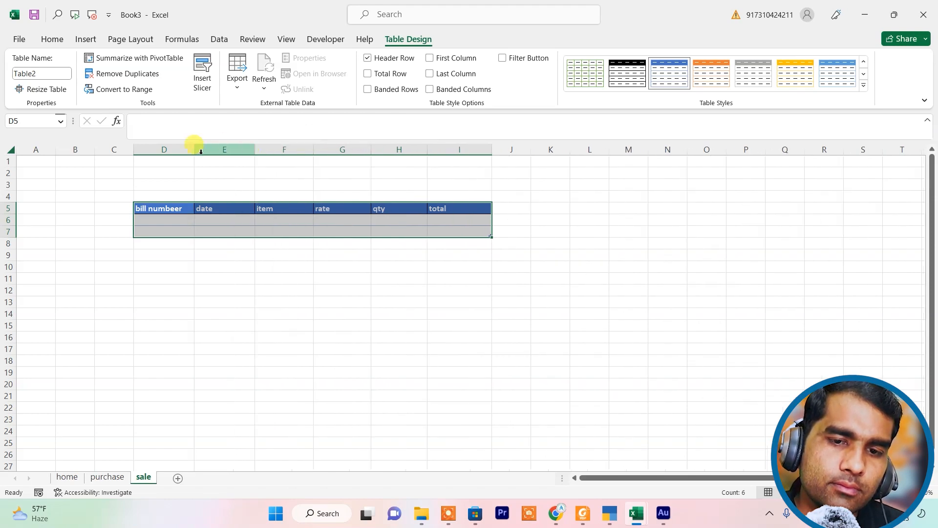
{"action": "left_click_drag", "start_coordinate": [194, 149], "coordinate": [206, 149]}
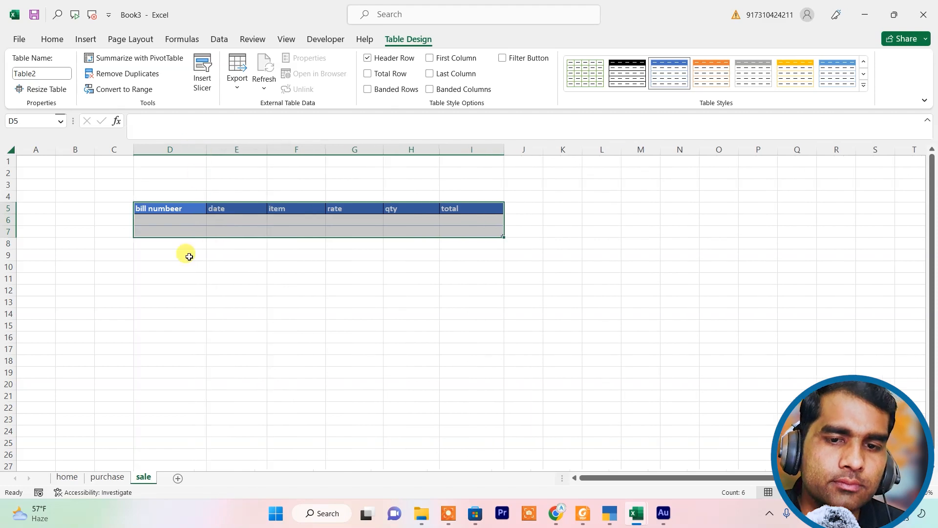
- Draw a rounded rectangle about 1.38" wide and 0.35" high below the bill form on the home sheet
{"action": "left_click", "coordinate": [201, 286]}
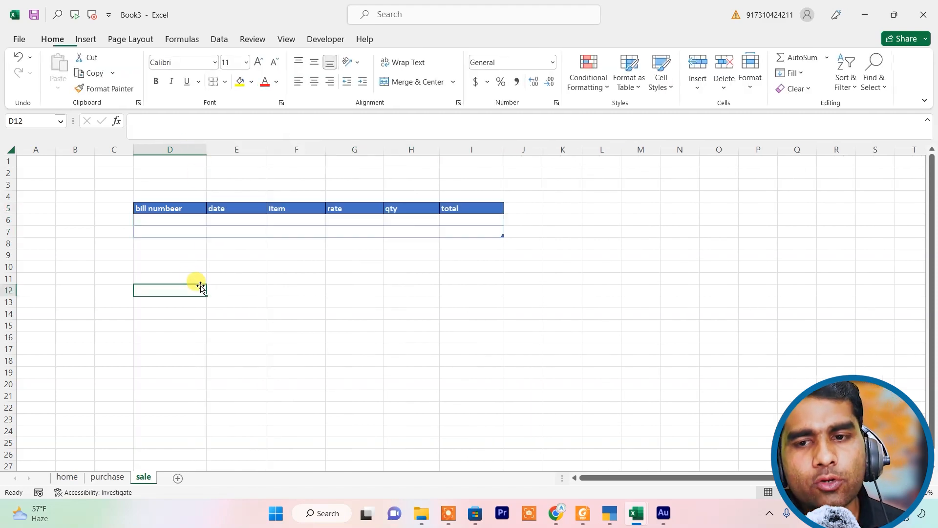
{"action": "left_click", "coordinate": [69, 479]}
{"action": "left_click", "coordinate": [326, 347]}
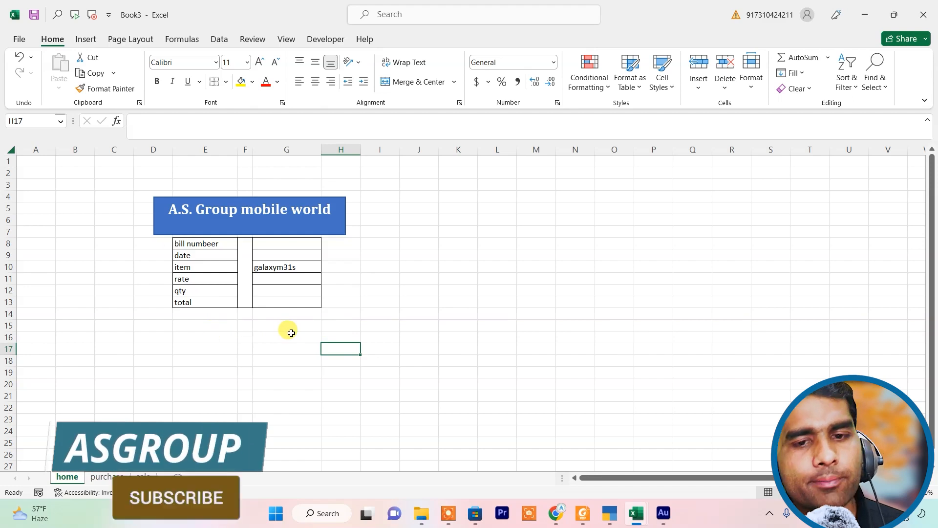
{"action": "left_click", "coordinate": [84, 40]}
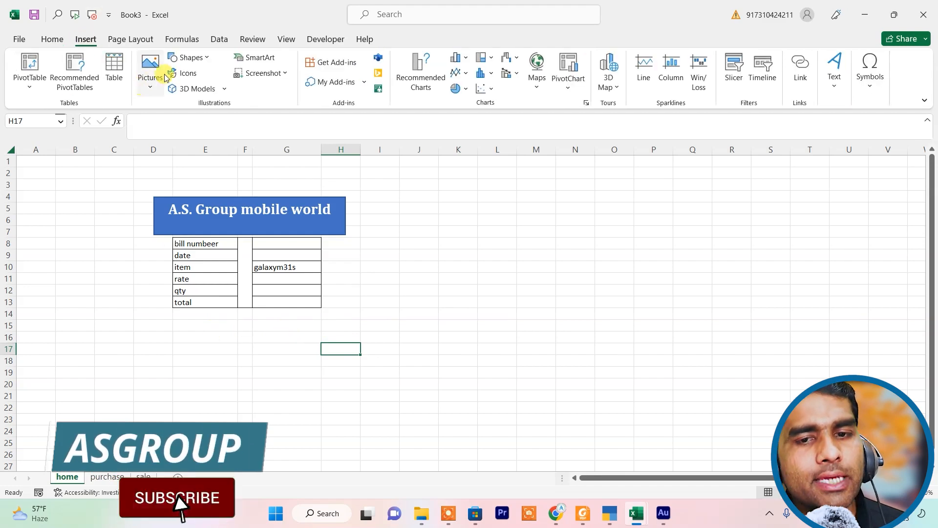
{"action": "left_click", "coordinate": [204, 58]}
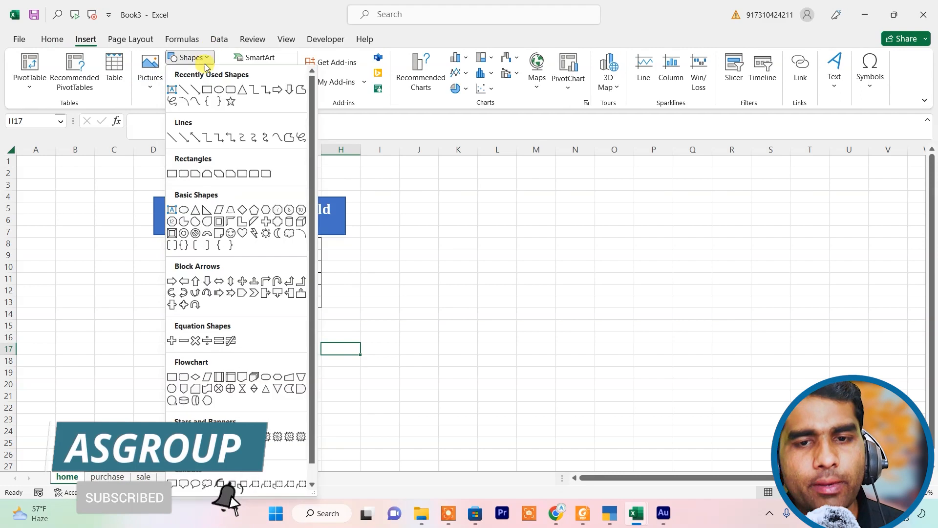
{"action": "left_click", "coordinate": [232, 91]}
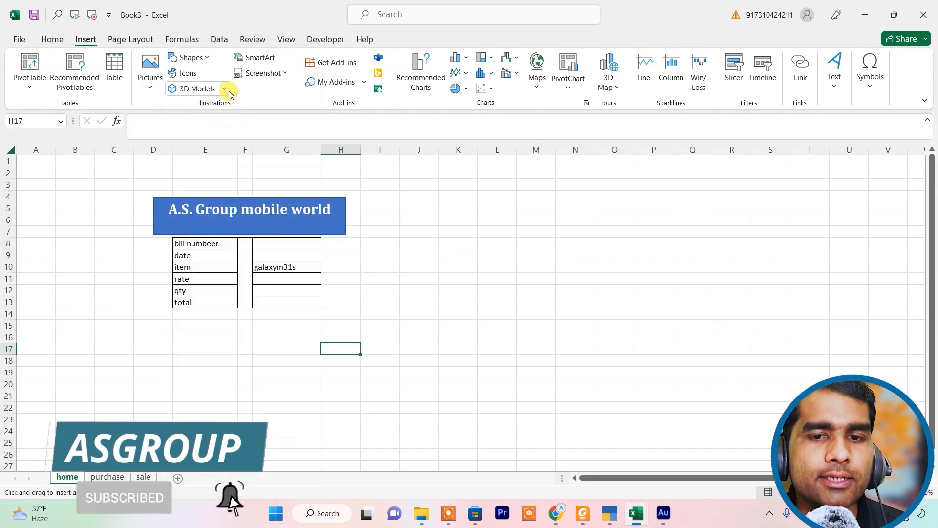
{"action": "mouse_move", "coordinate": [171, 319]}
{"action": "left_mouse_down"}
{"action": "mouse_move", "coordinate": [252, 340]}
{"action": "mouse_move", "coordinate": [212, 329]}
{"action": "mouse_move", "coordinate": [228, 337]}
{"action": "left_mouse_up"}
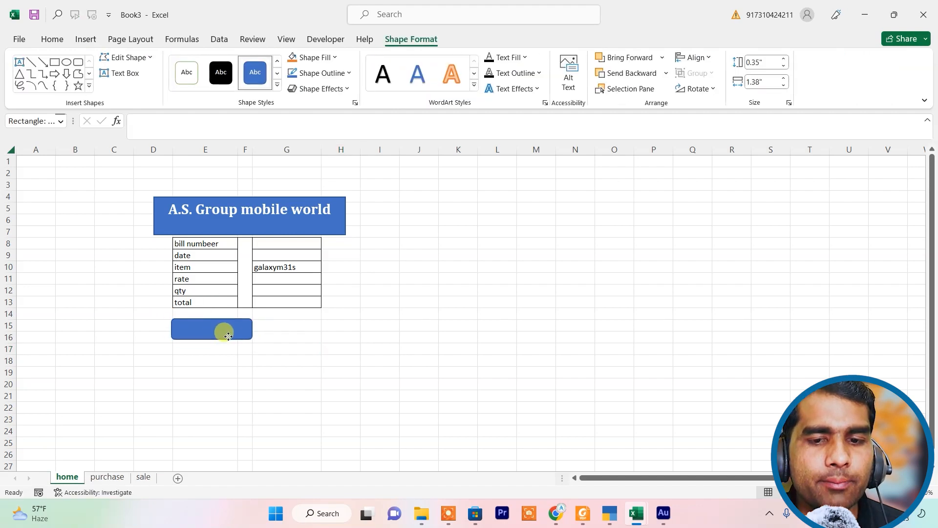
- Label the rounded rectangle "purchase" and format the text as bold, centred and 12 pt
{"action": "right_click", "coordinate": [228, 337]}
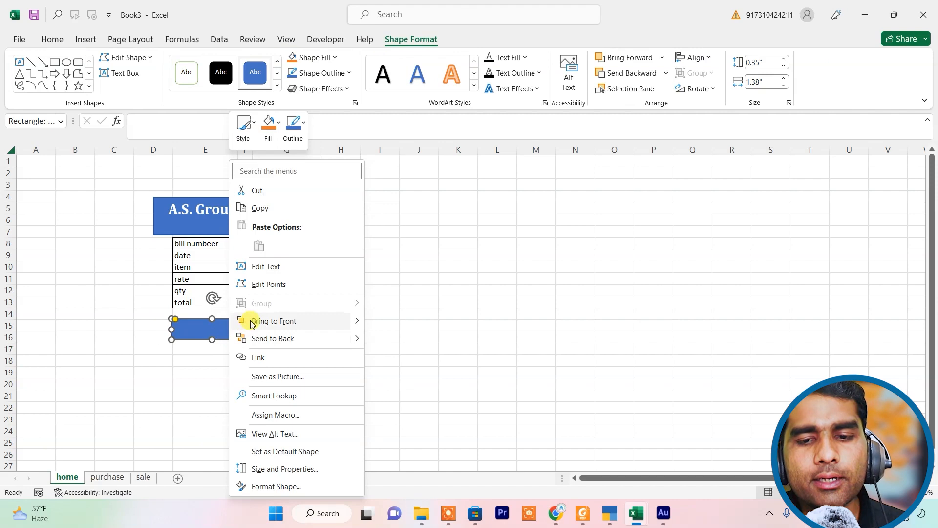
{"action": "left_click", "coordinate": [268, 266]}
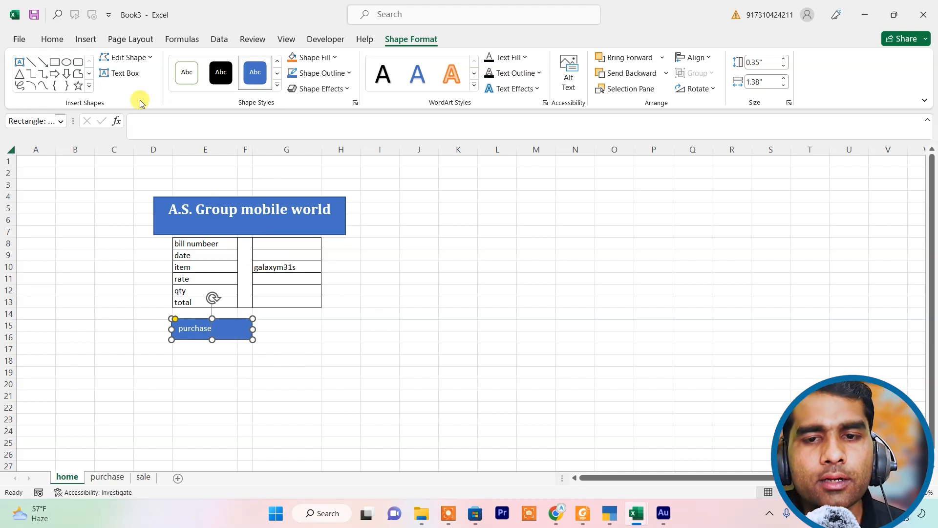
{"action": "left_click", "coordinate": [59, 41]}
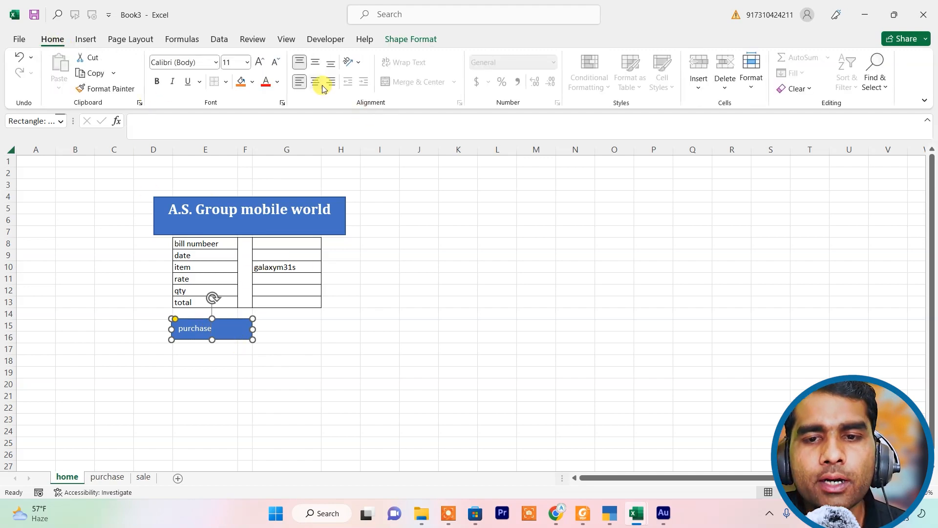
{"action": "left_click", "coordinate": [158, 82]}
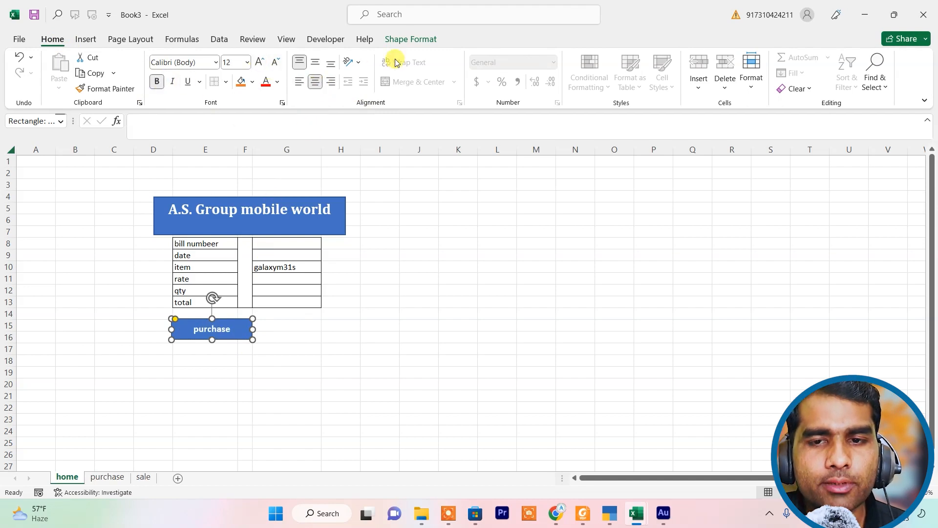
- Fill the purchase shape with standard green, and apply the green gradient theme style with a shadow
{"action": "left_click", "coordinate": [407, 43]}
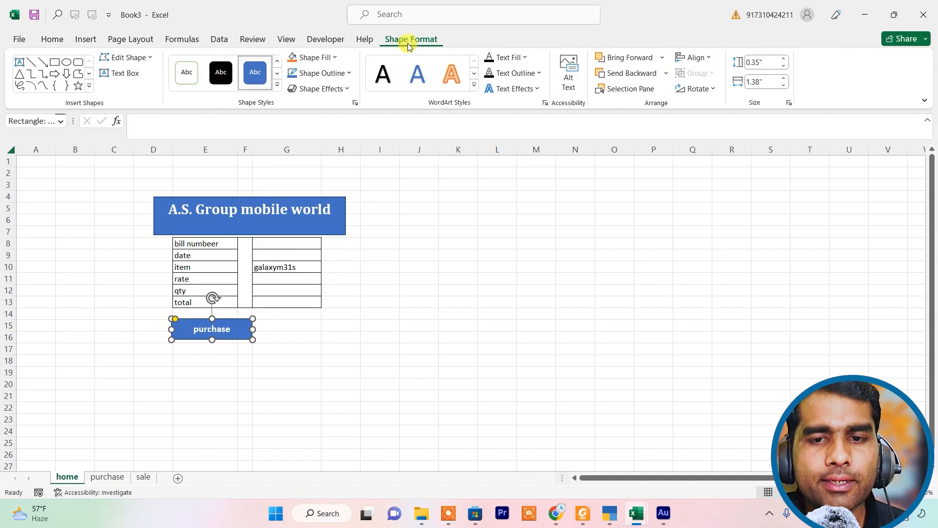
{"action": "left_click", "coordinate": [335, 57]}
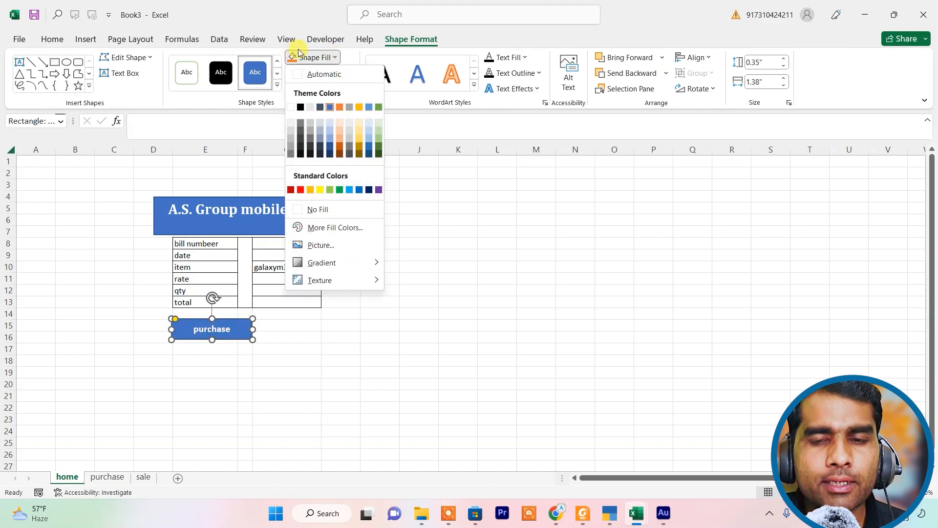
{"action": "left_click", "coordinate": [339, 191]}
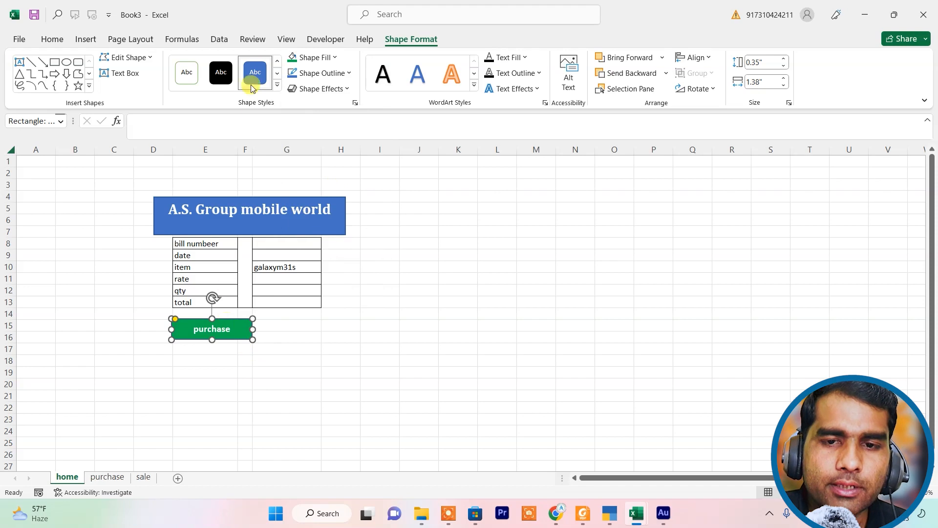
{"action": "left_click", "coordinate": [277, 87]}
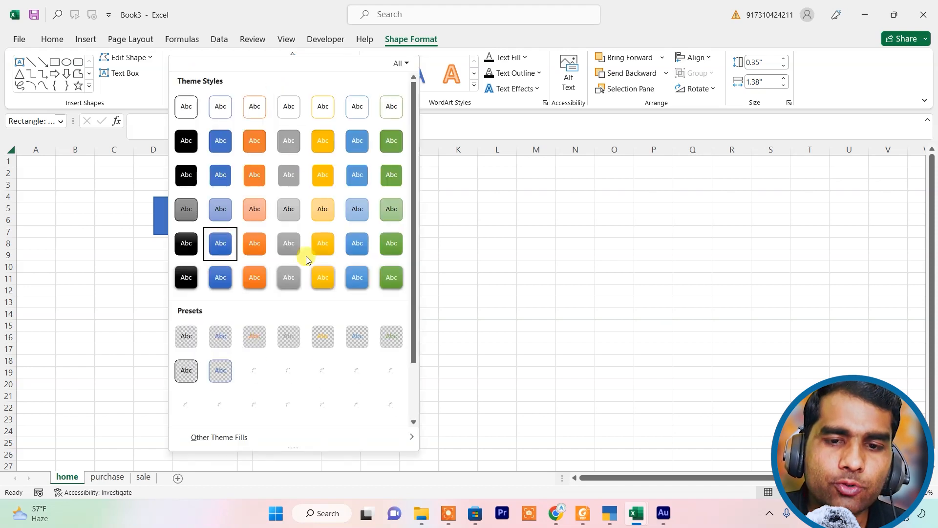
{"action": "left_click", "coordinate": [390, 289]}
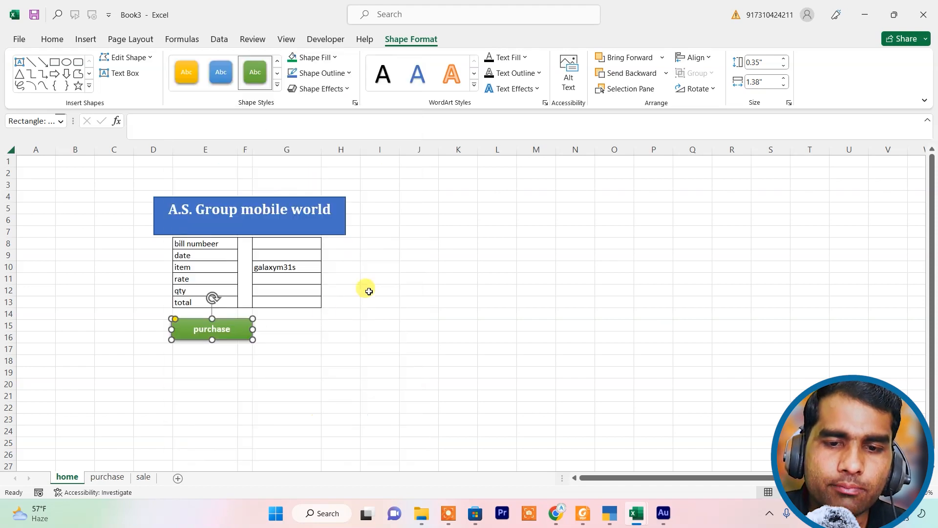
{"action": "left_click", "coordinate": [305, 359]}
- Copy the purchase shape to the space beside it and relabel the copy "Sale"
{"action": "left_click", "coordinate": [215, 339]}
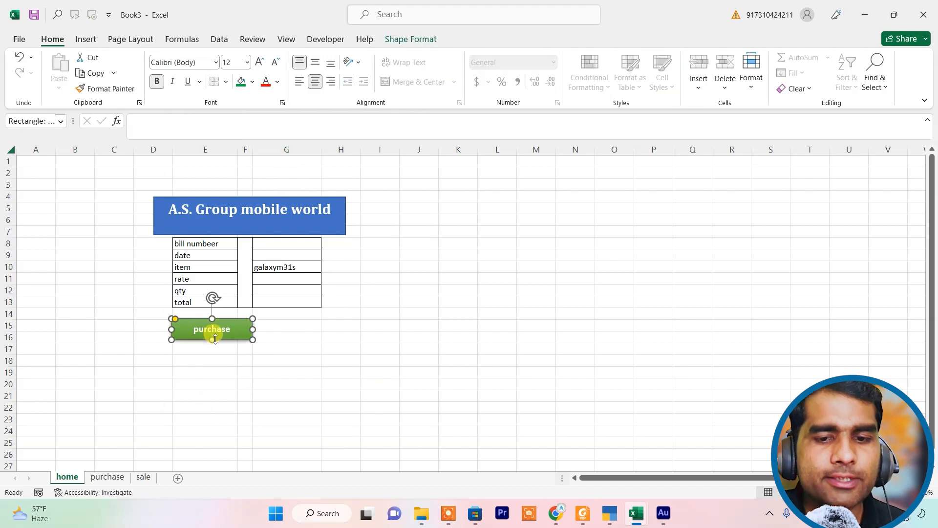
{"action": "left_click_drag", "start_coordinate": [216, 338], "coordinate": [314, 339]}
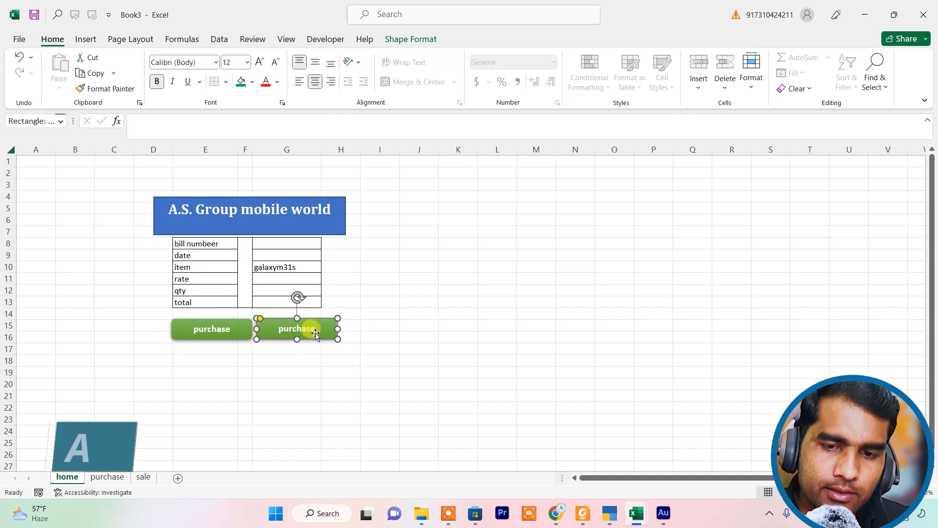
{"action": "key", "text": "BackSpace"}
{"action": "key", "text": "BackSpace"}
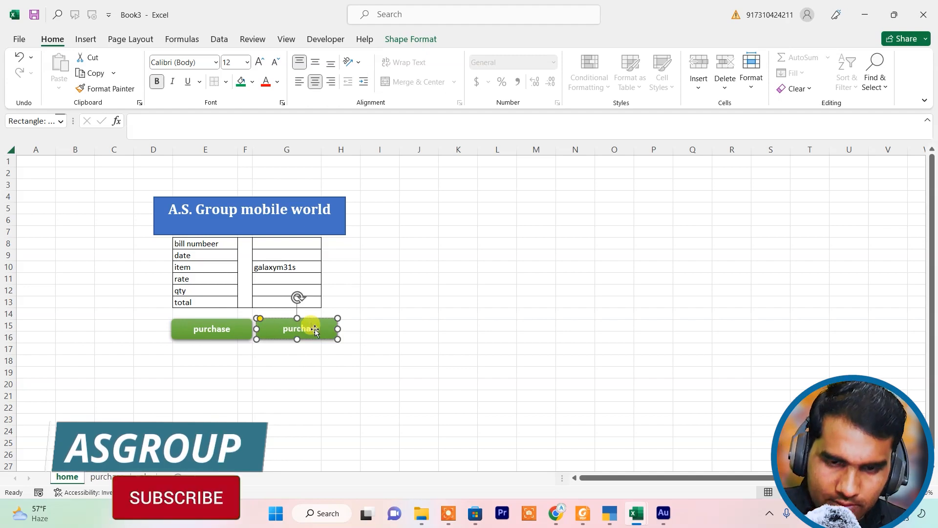
{"action": "type", "text": "S"}
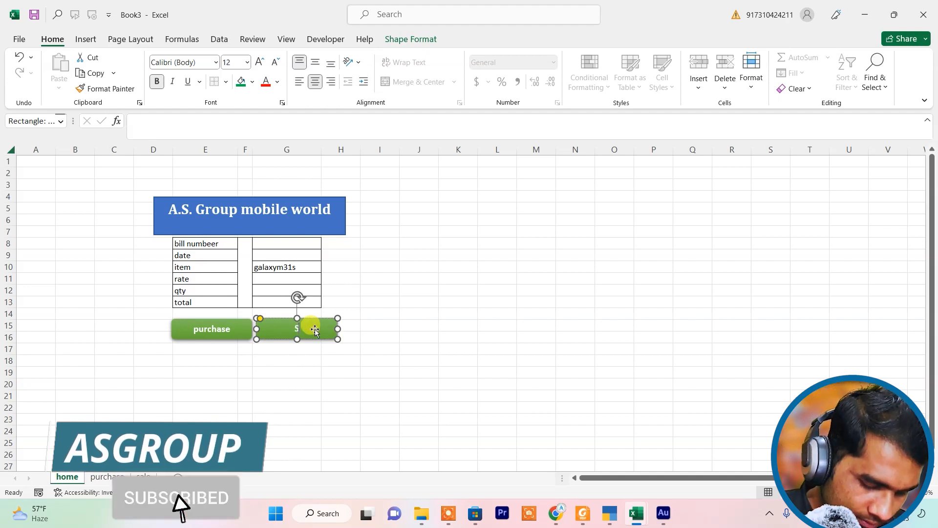
{"action": "type", "text": "ale"}
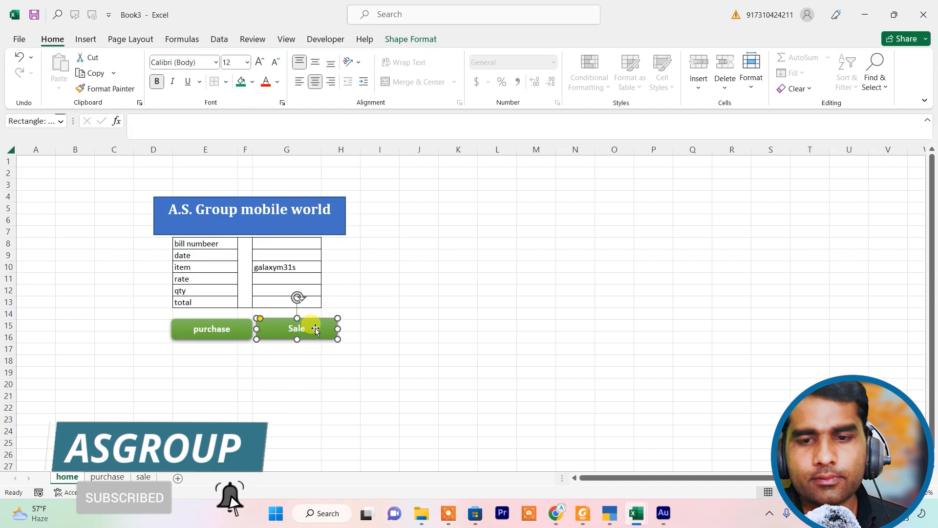
{"action": "left_click", "coordinate": [324, 348]}
- Apply the solid black theme style to the Sale shape and set its fill to standard red
{"action": "left_click", "coordinate": [313, 329]}
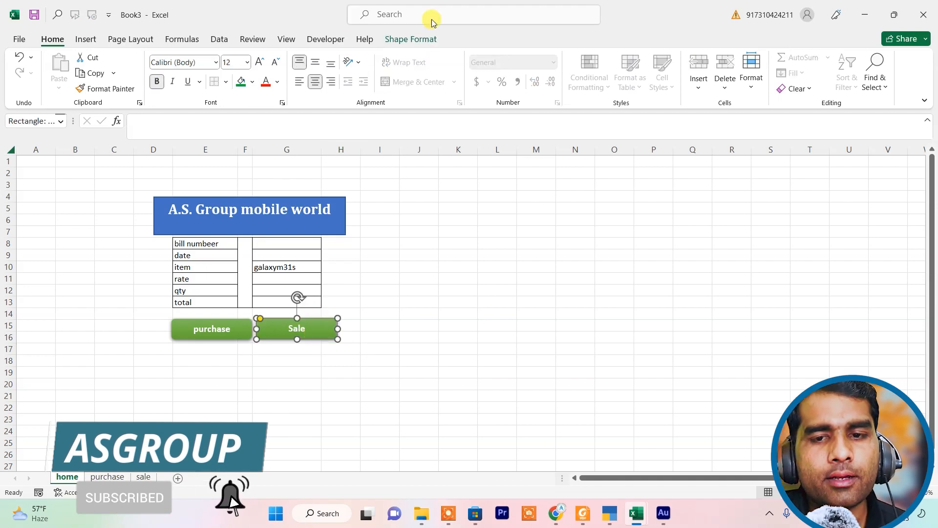
{"action": "left_click", "coordinate": [415, 39]}
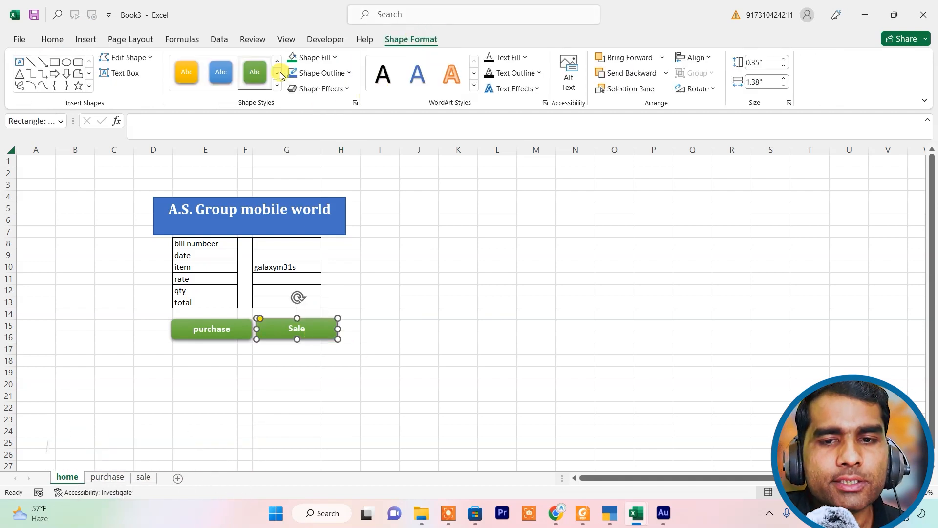
{"action": "left_click", "coordinate": [278, 87]}
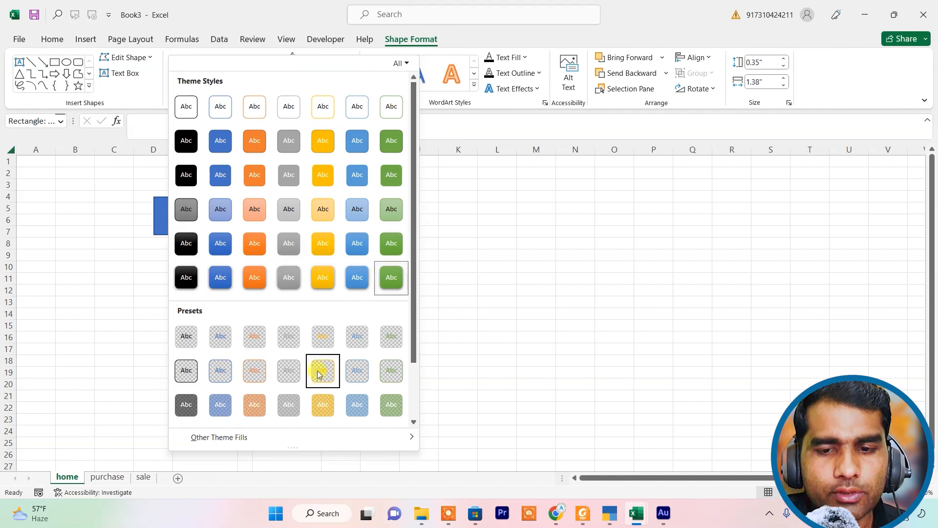
{"action": "left_click", "coordinate": [181, 175]}
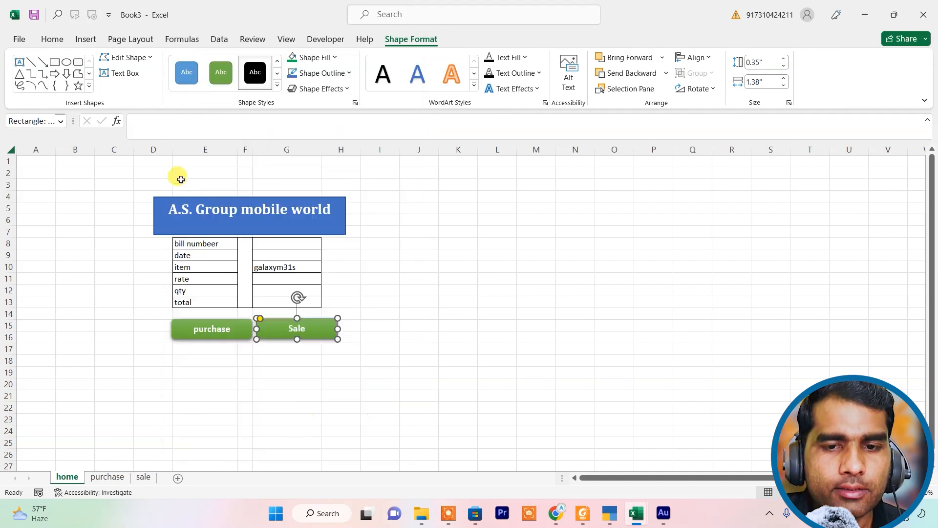
{"action": "left_click", "coordinate": [161, 360]}
{"action": "left_click", "coordinate": [311, 329]}
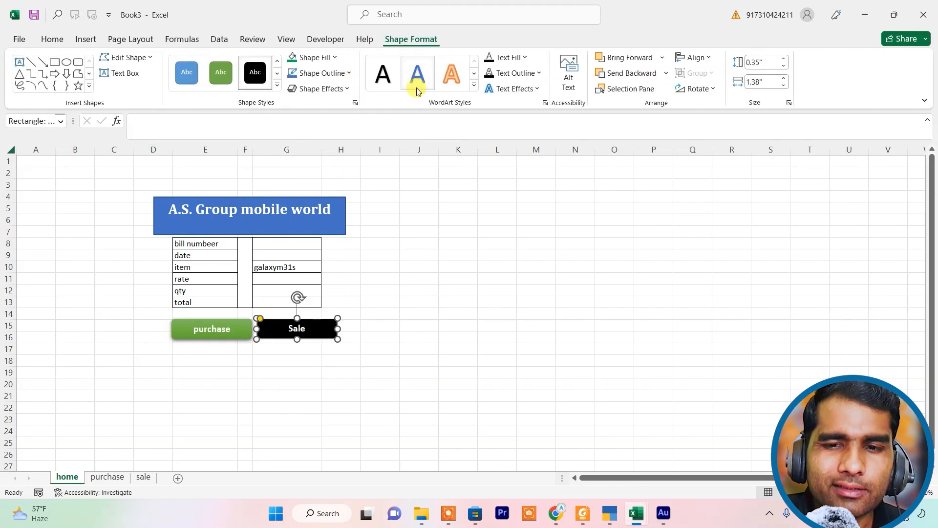
{"action": "left_click", "coordinate": [333, 58]}
{"action": "left_click", "coordinate": [300, 189]}
{"action": "left_click", "coordinate": [340, 384]}
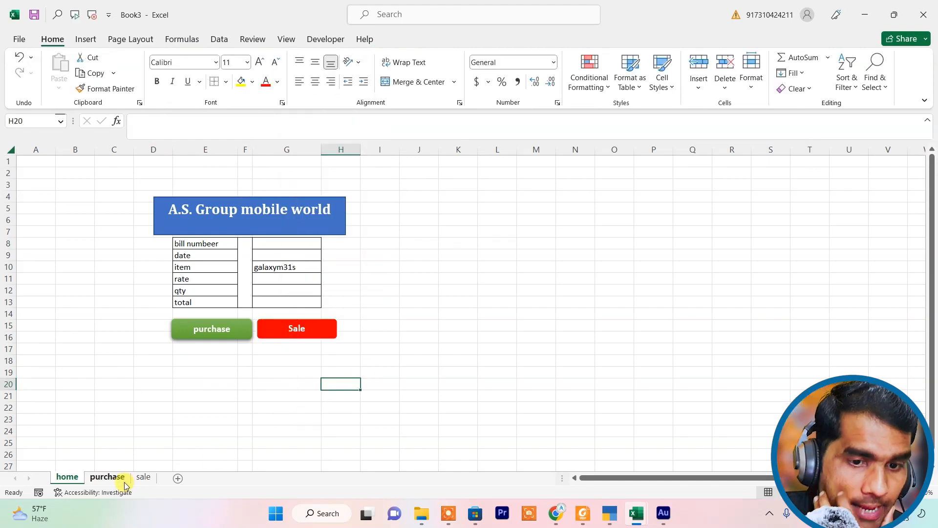
- Check the tables on the purchase and sale sheets against the home sheet's bill form
{"action": "left_click", "coordinate": [233, 334]}
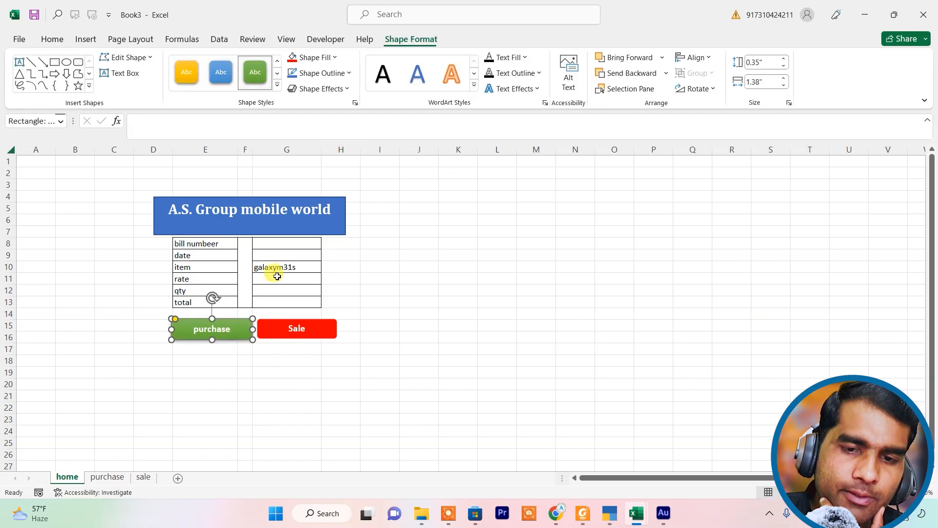
{"action": "left_click", "coordinate": [122, 477]}
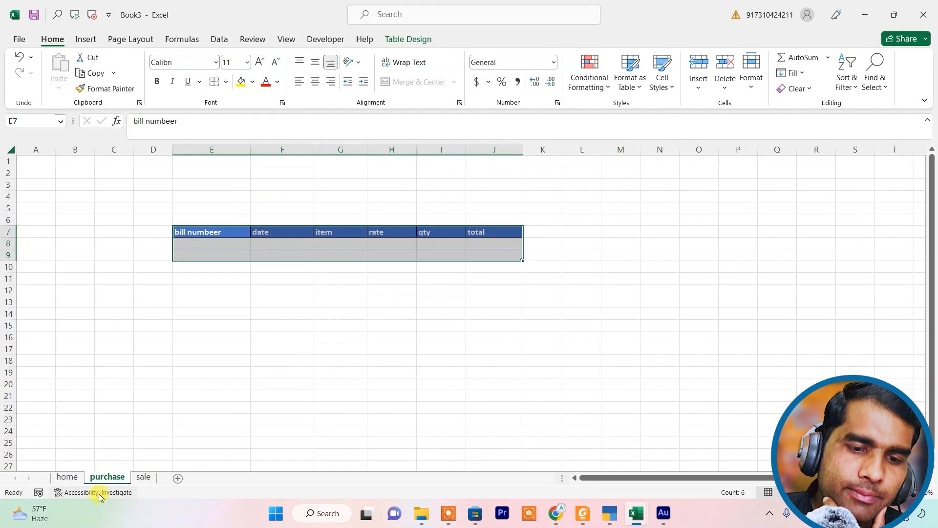
{"action": "left_click", "coordinate": [67, 478]}
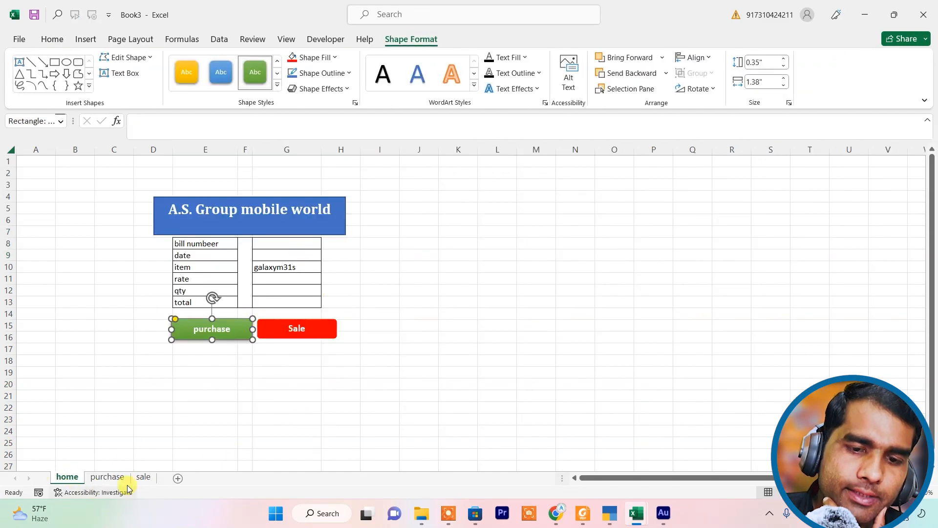
{"action": "left_click", "coordinate": [143, 477]}
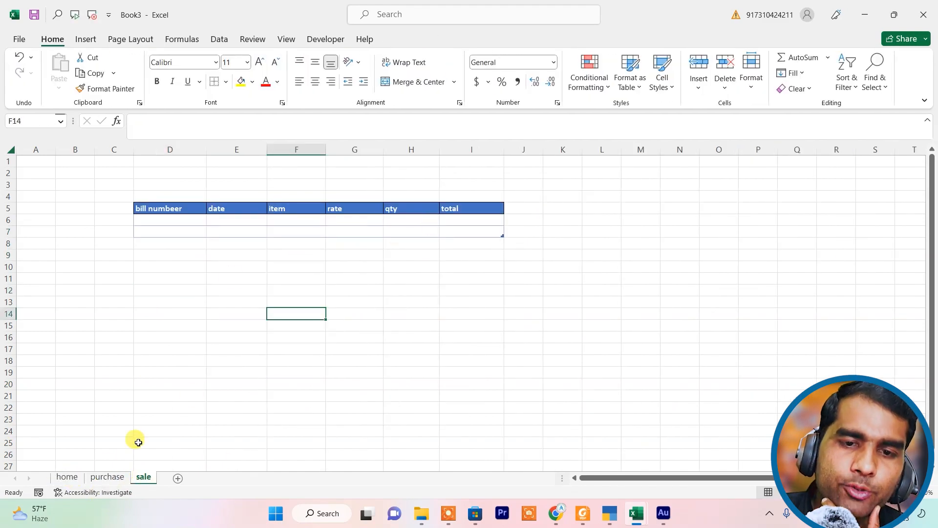
{"action": "left_click", "coordinate": [68, 477]}
{"action": "left_click", "coordinate": [318, 406]}
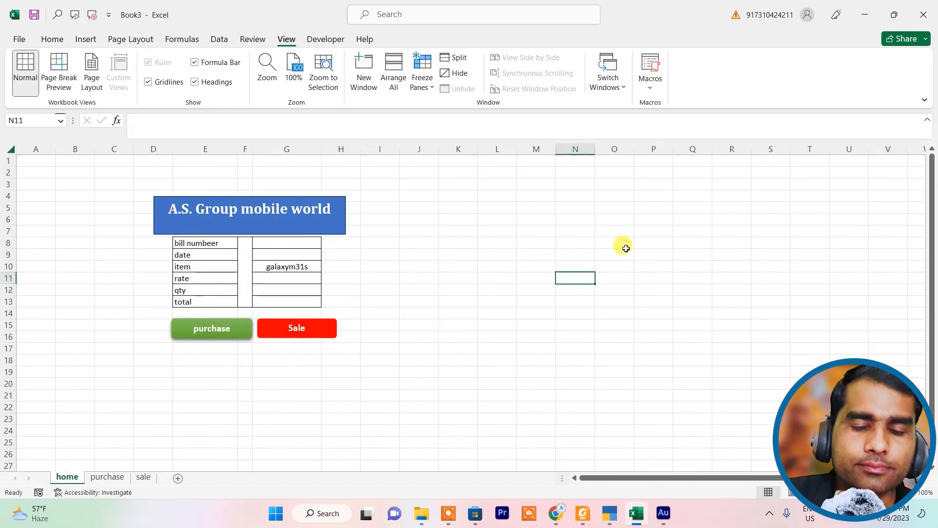
- Enter bill number 1, date 29jan23, rate 15999 and qty 10 in the home sheet's bill form
{"action": "left_click", "coordinate": [269, 243]}
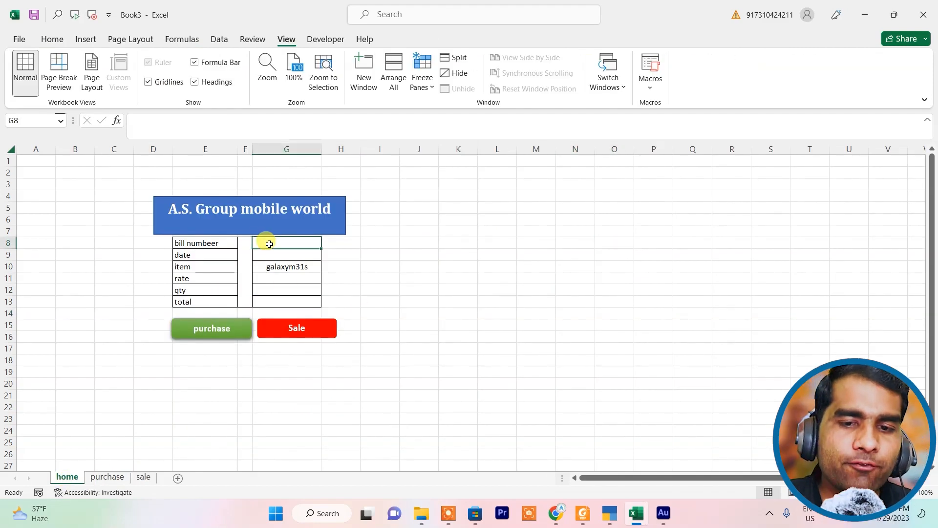
{"action": "type", "text": "1"}
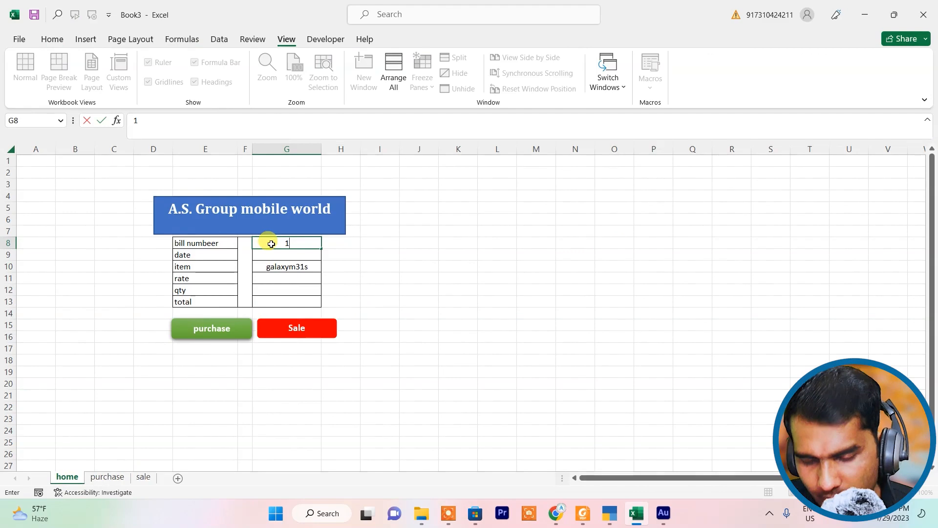
{"action": "key", "text": "Return"}
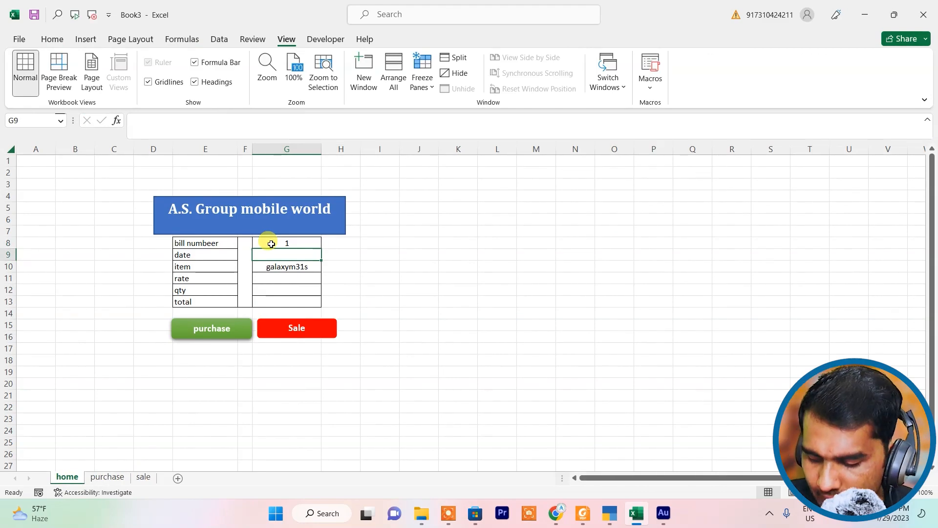
{"action": "type", "text": "29jan23"}
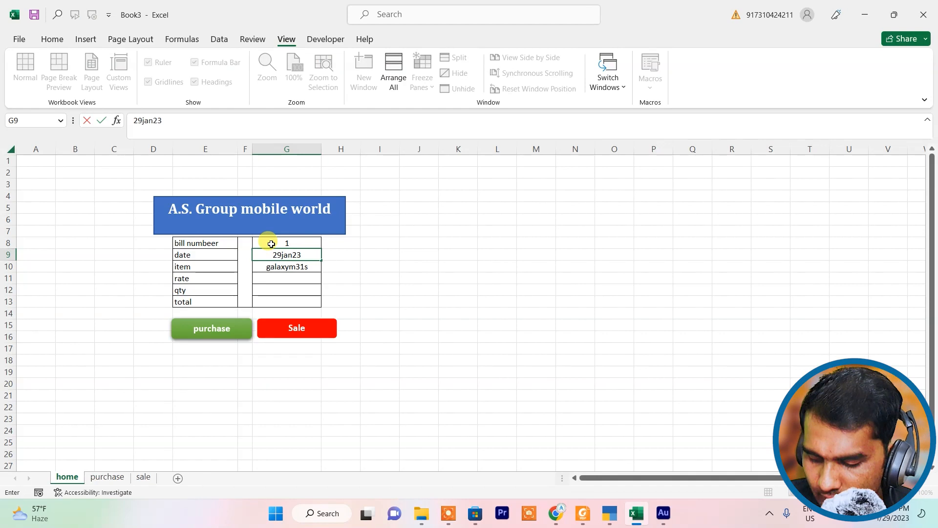
{"action": "key", "text": "Return"}
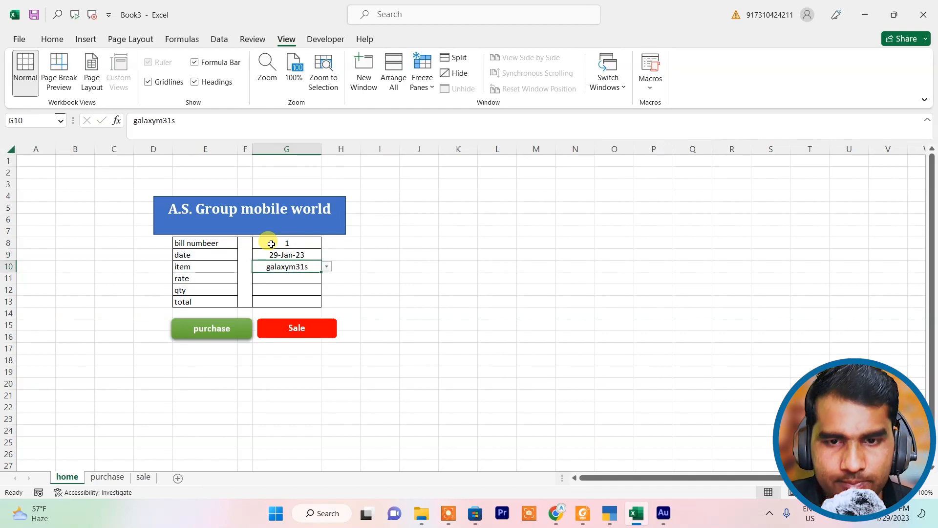
{"action": "left_click", "coordinate": [288, 278]}
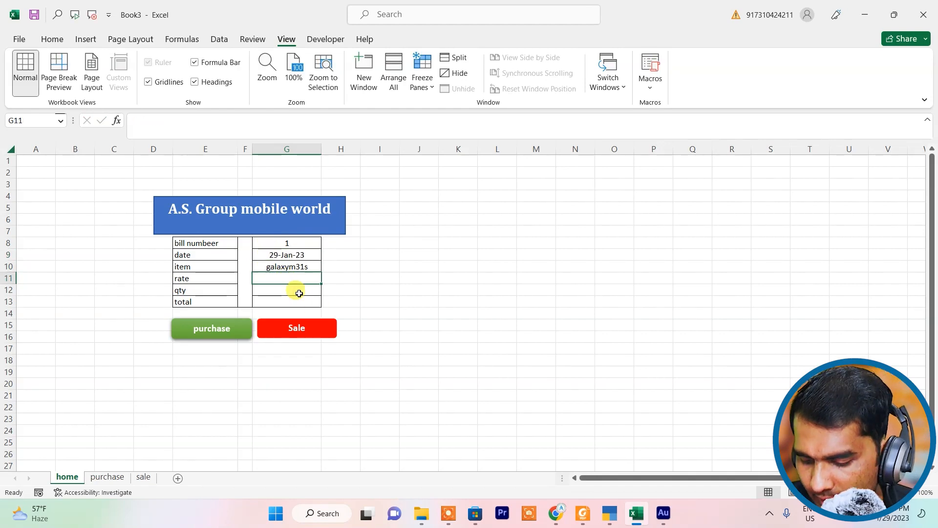
{"action": "type", "text": "1599"}
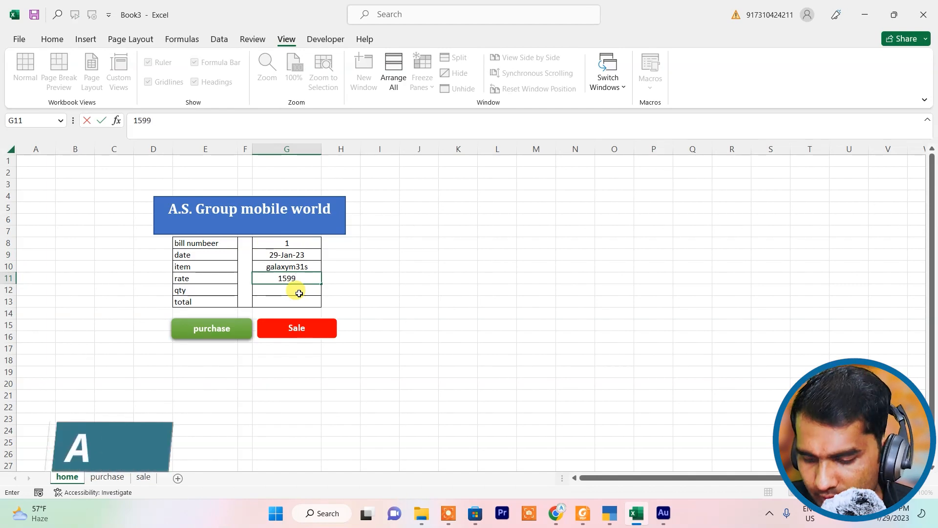
{"action": "type", "text": "9"}
{"action": "key", "text": "Return"}
{"action": "type", "text": "10"}
{"action": "key", "text": "Return"}
- Calculate the bill form's total in G13 by multiplying rate by qty with the formula =G11*G12
{"action": "type", "text": "="}
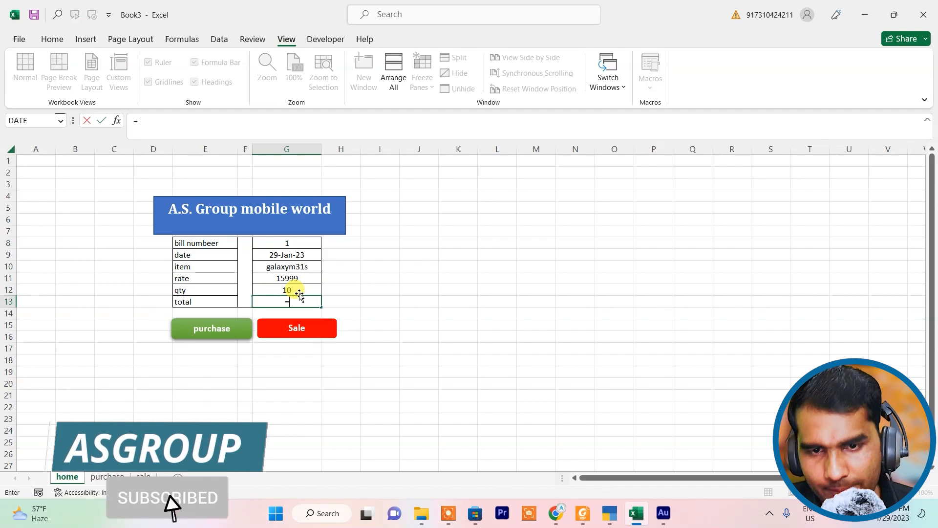
{"action": "left_click", "coordinate": [305, 275]}
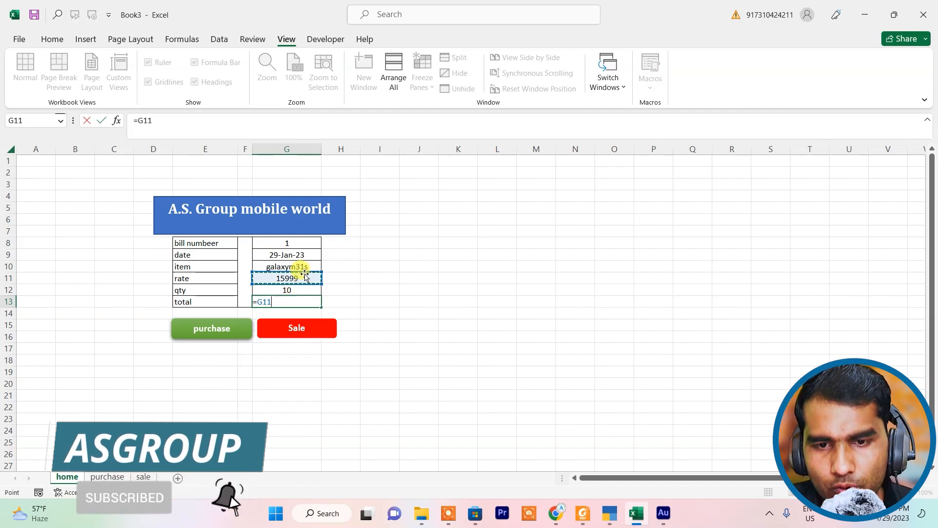
{"action": "type", "text": "*"}
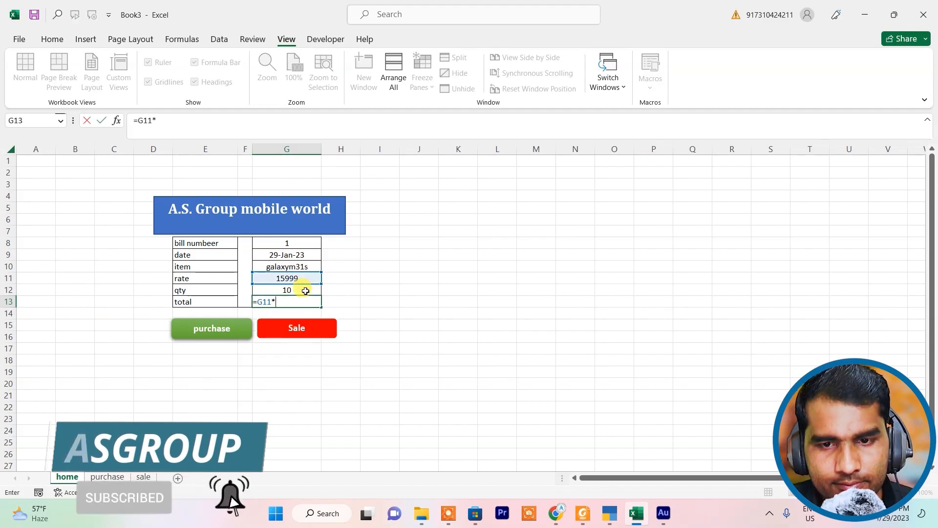
{"action": "left_click", "coordinate": [305, 291]}
{"action": "key", "text": "Return"}
{"action": "left_click", "coordinate": [317, 395]}
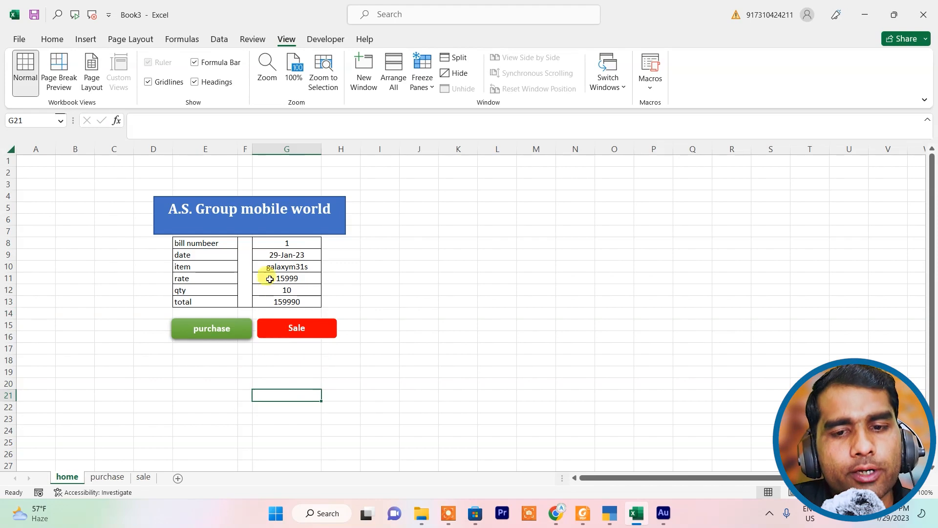
- Start recording a macro named p, stored in this workbook
{"action": "left_click", "coordinate": [654, 86]}
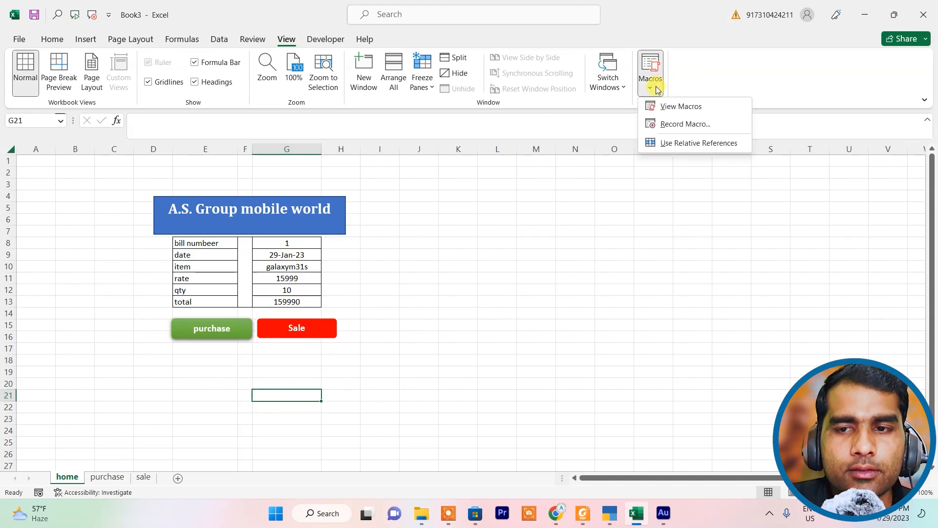
{"action": "left_click", "coordinate": [690, 126]}
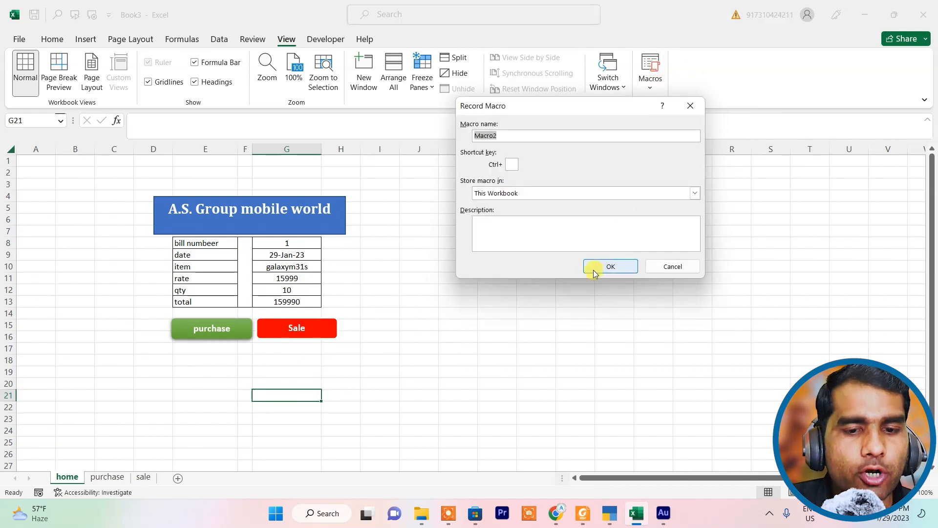
{"action": "type", "text": "p"}
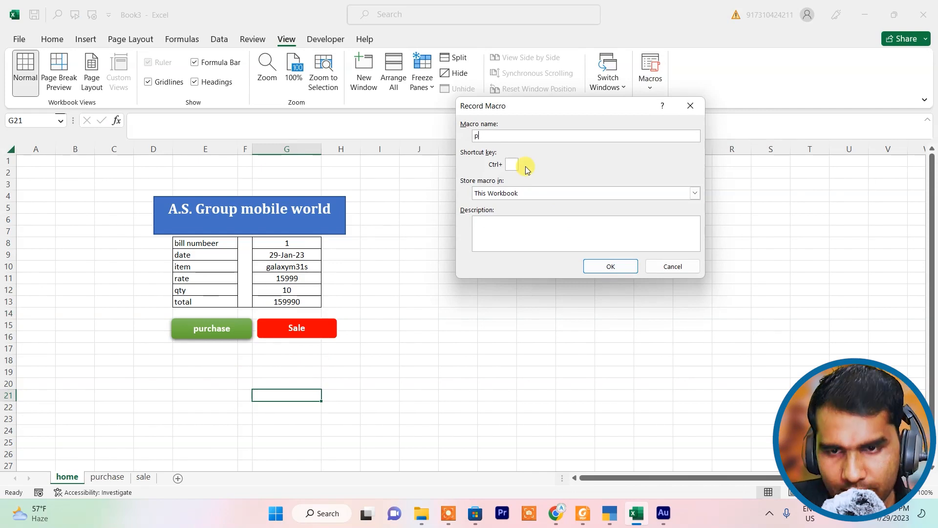
{"action": "left_click", "coordinate": [611, 267]}
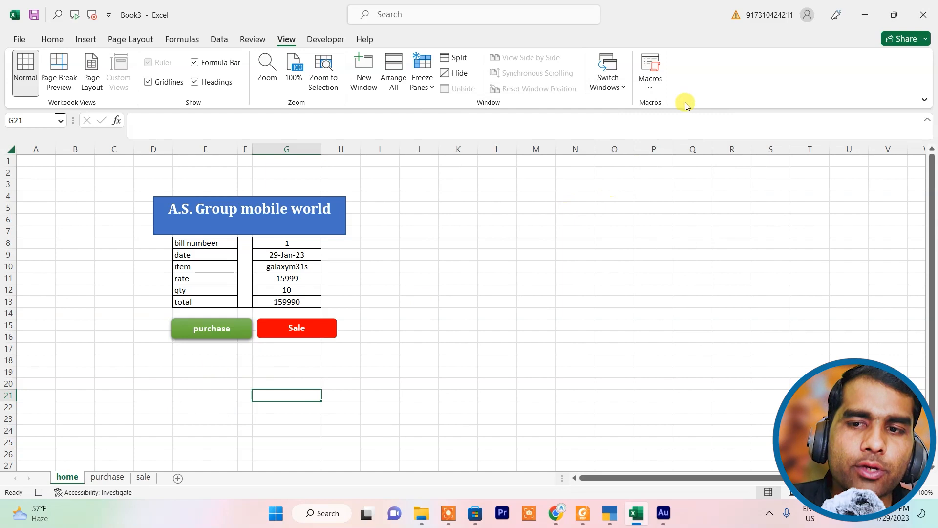
- Copy the bill values in G8:G13 and paste them transposed into the purchase table's first row, starting at E8
{"action": "left_click_drag", "start_coordinate": [283, 244], "coordinate": [285, 301]}
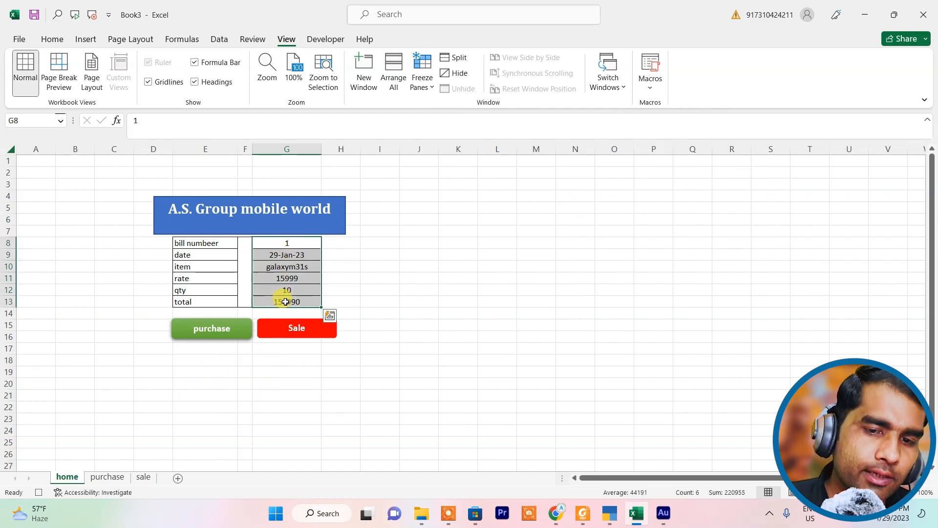
{"action": "key", "text": "ctrl+c"}
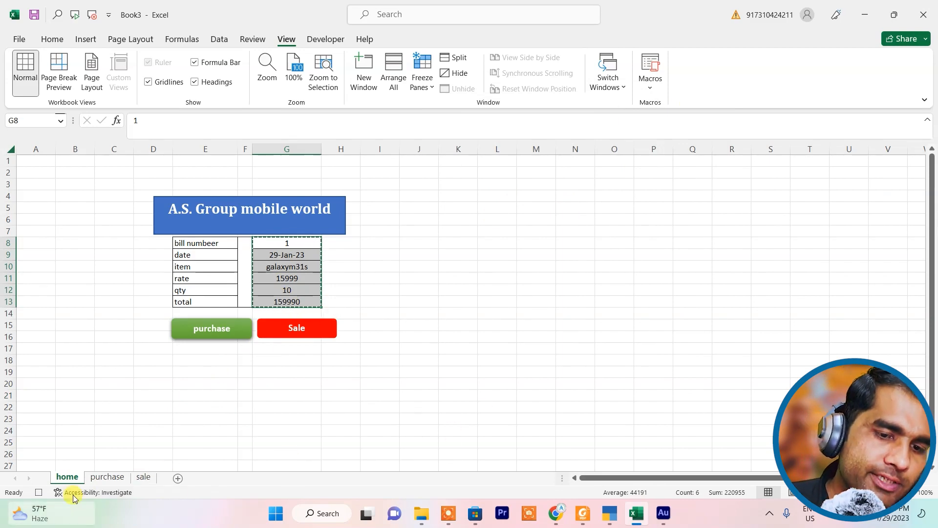
{"action": "left_click", "coordinate": [108, 479]}
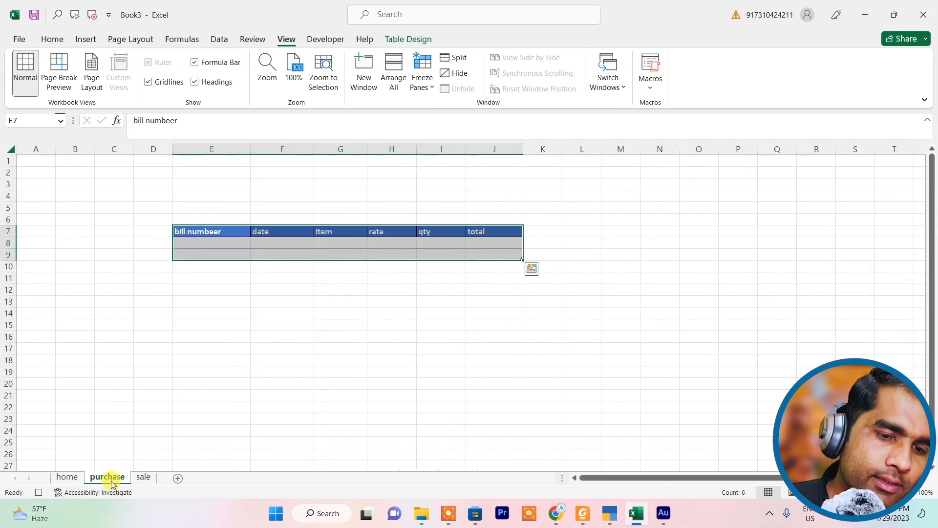
{"action": "left_click", "coordinate": [195, 242]}
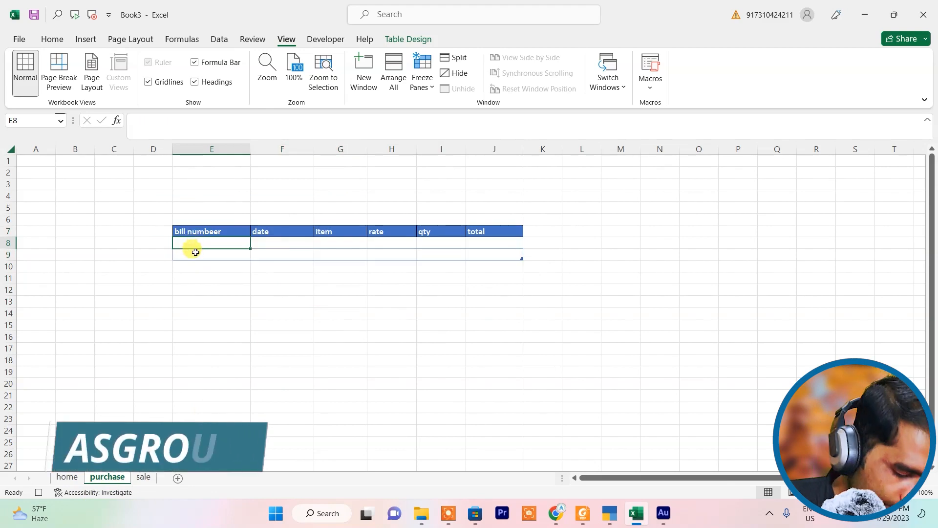
{"action": "key", "text": "alt"}
{"action": "key", "text": "h"}
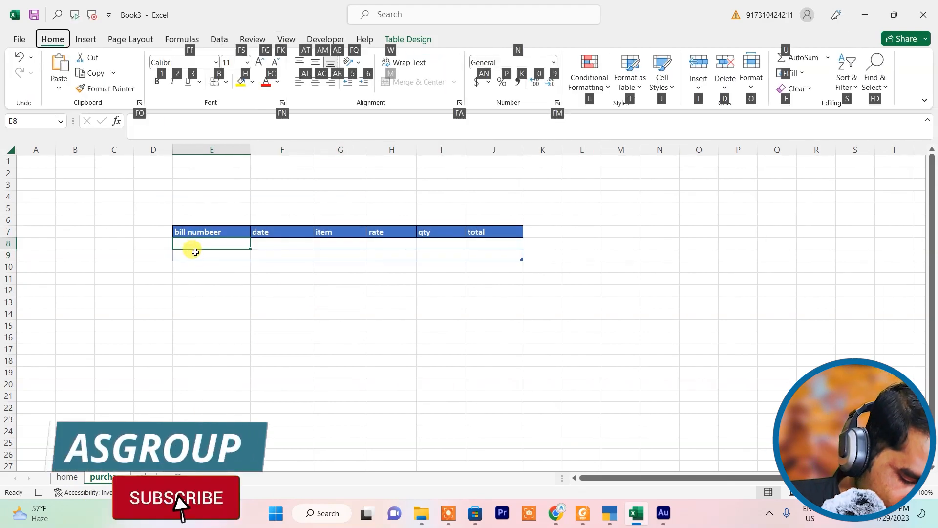
{"action": "key", "text": "v"}
{"action": "key", "text": "p"}
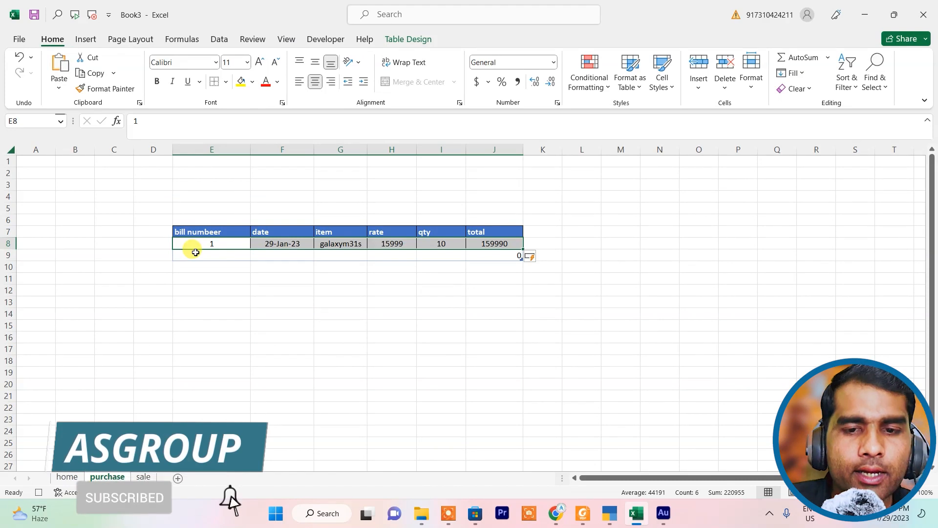
- Insert a new table row above the pasted bill entry in the purchase table
{"action": "right_click", "coordinate": [223, 245]}
{"action": "mouse_move", "coordinate": [279, 270]}
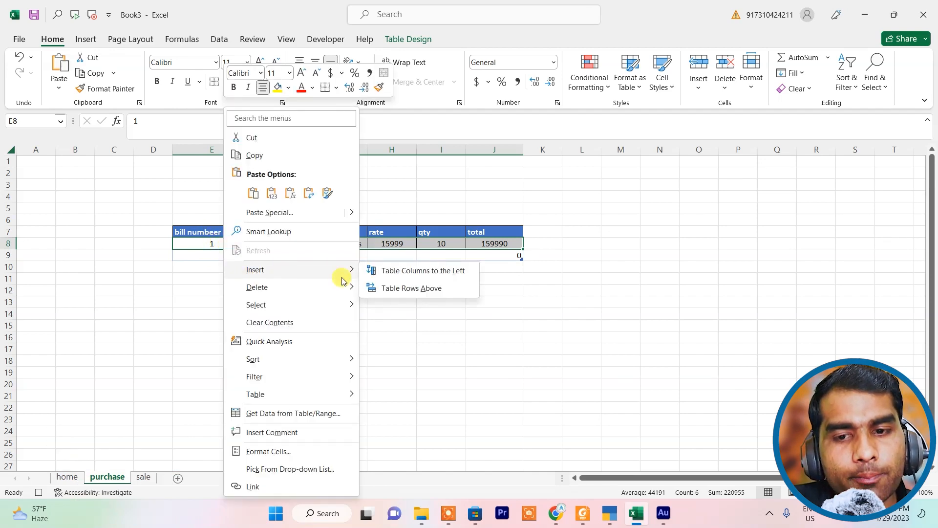
{"action": "left_click", "coordinate": [411, 288]}
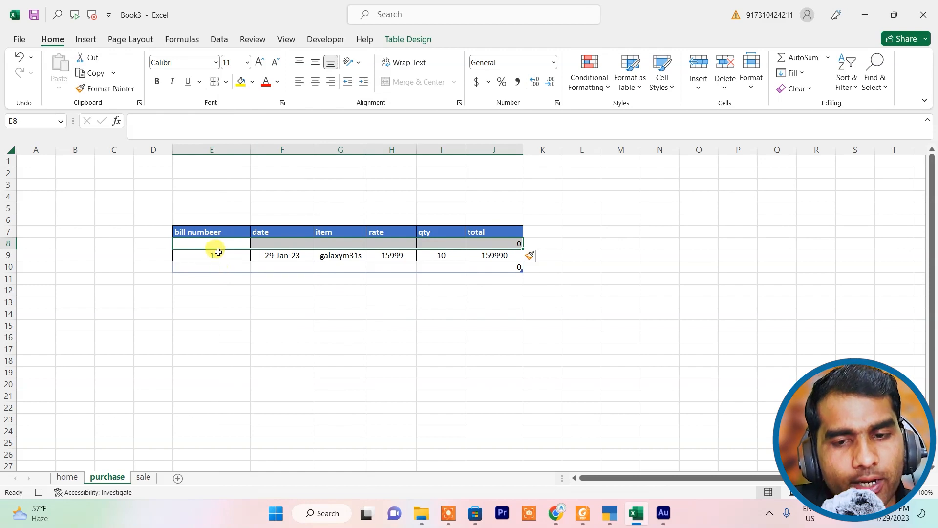
- Clear the bill entries in G8:G12 on the home sheet, keeping the total formula, and stop recording the macro
{"action": "left_click", "coordinate": [68, 477]}
{"action": "left_click_drag", "start_coordinate": [287, 244], "coordinate": [286, 291]}
{"action": "key", "text": "Delete"}
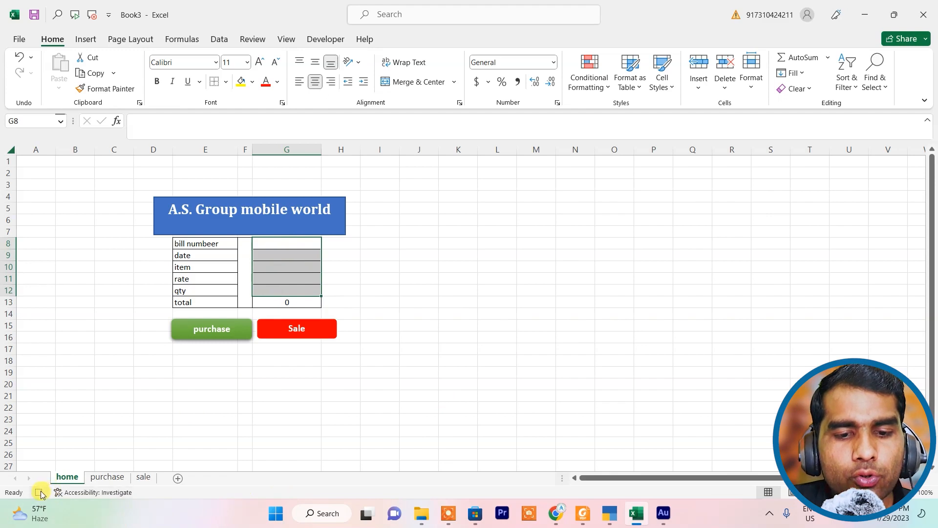
{"action": "left_click", "coordinate": [287, 39]}
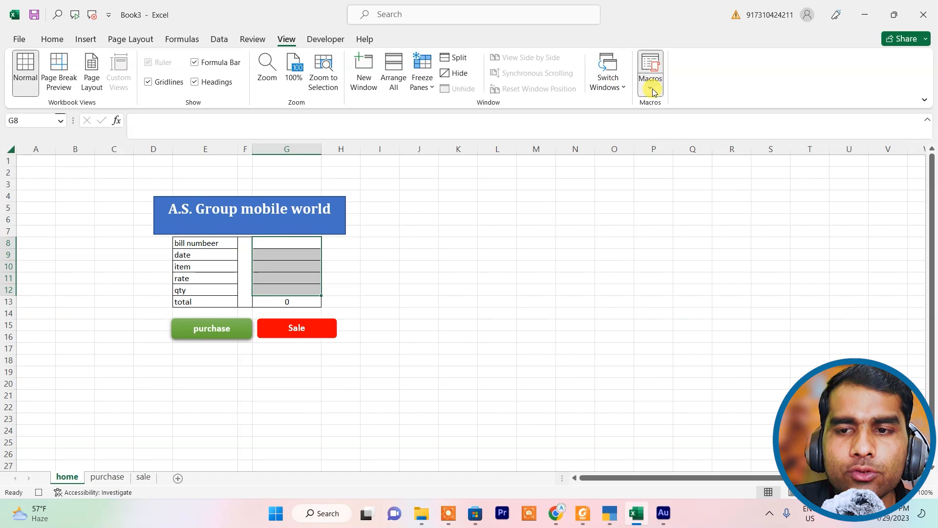
{"action": "left_click", "coordinate": [653, 92]}
{"action": "left_click", "coordinate": [669, 124]}
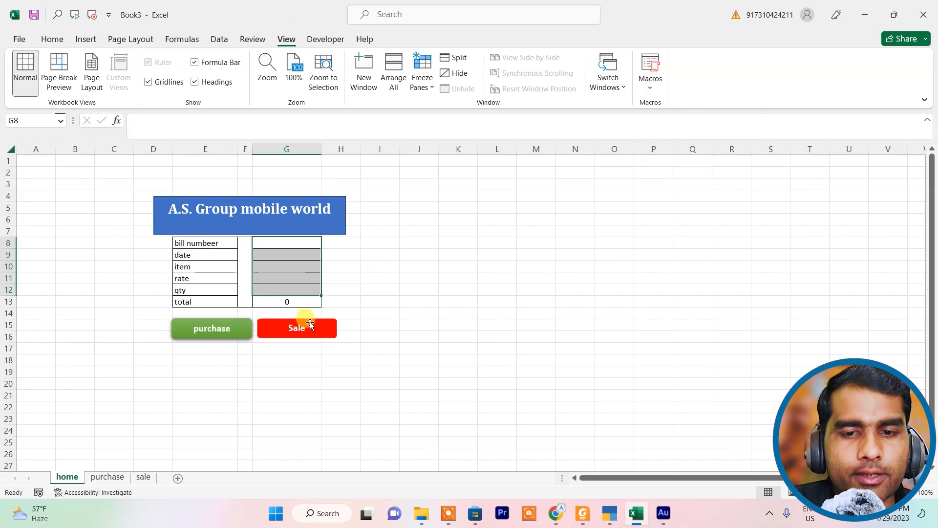
- Assign the macro p to the green purchase shape on the home sheet
{"action": "right_click", "coordinate": [225, 339]}
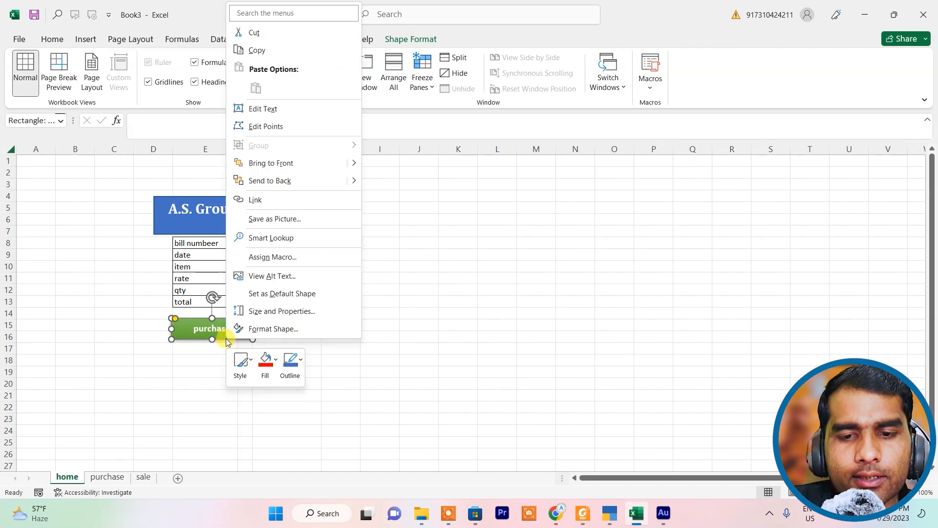
{"action": "left_click", "coordinate": [272, 257]}
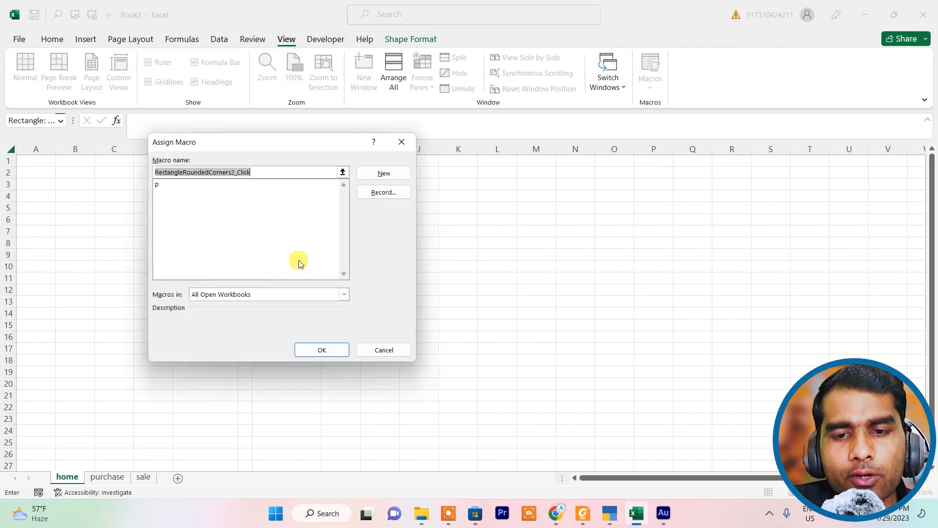
{"action": "left_click", "coordinate": [184, 185]}
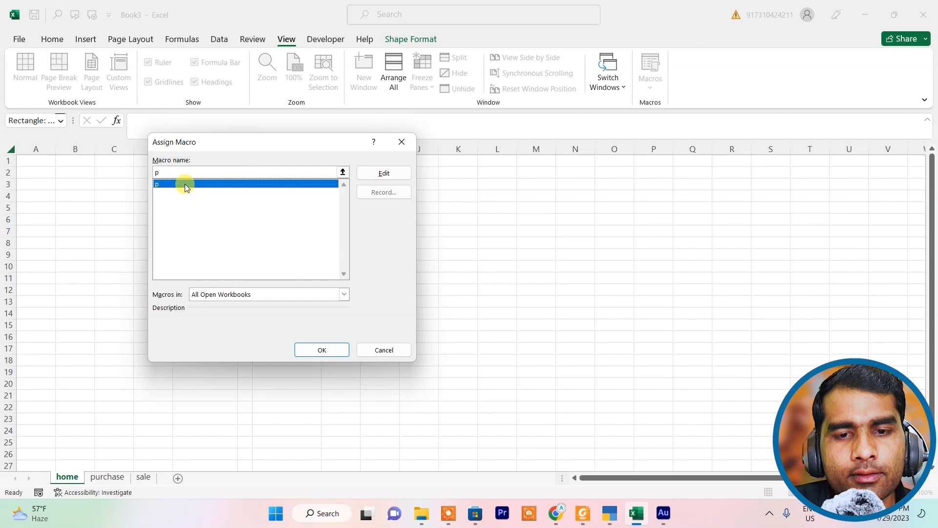
{"action": "left_click", "coordinate": [314, 350]}
{"action": "left_click", "coordinate": [424, 334]}
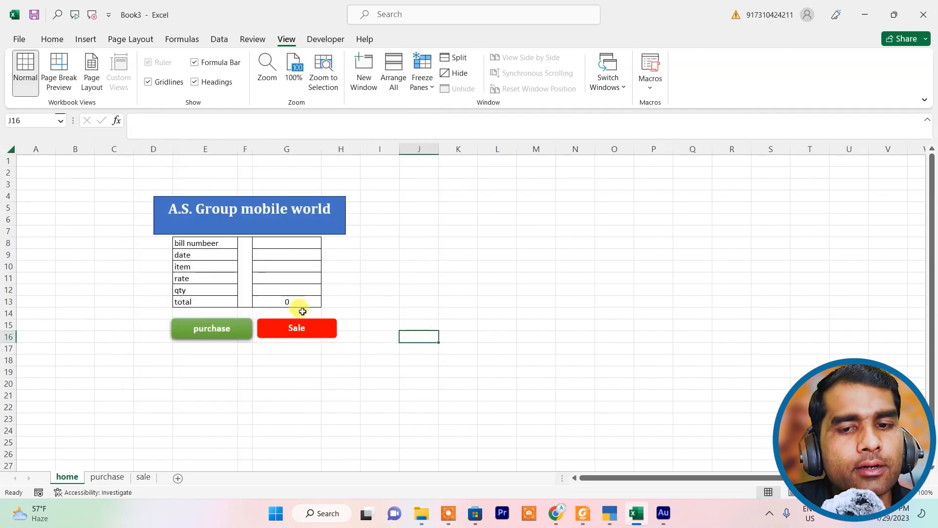
- Enter bill number 2 and the date 29jan23 in G8 and G9 of the home sheet's bill form
{"action": "left_click", "coordinate": [119, 479]}
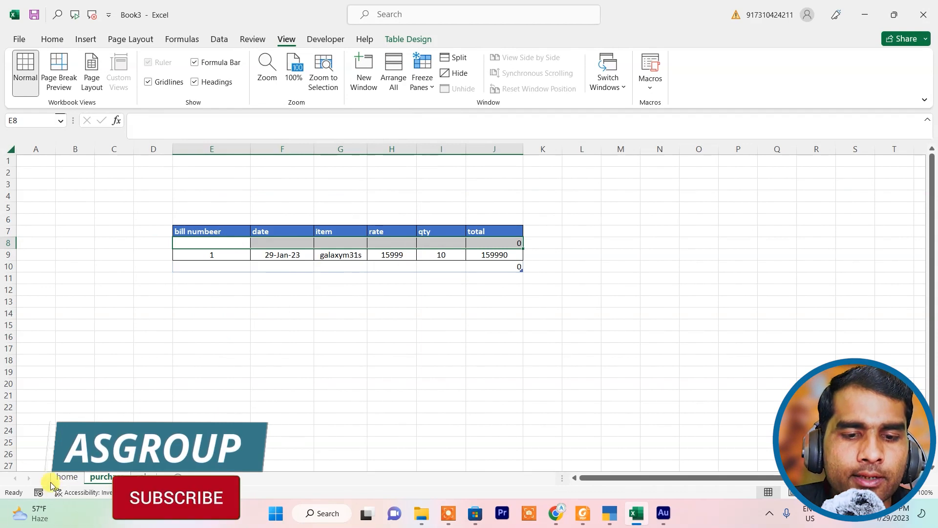
{"action": "left_click", "coordinate": [67, 478]}
{"action": "left_click", "coordinate": [291, 244]}
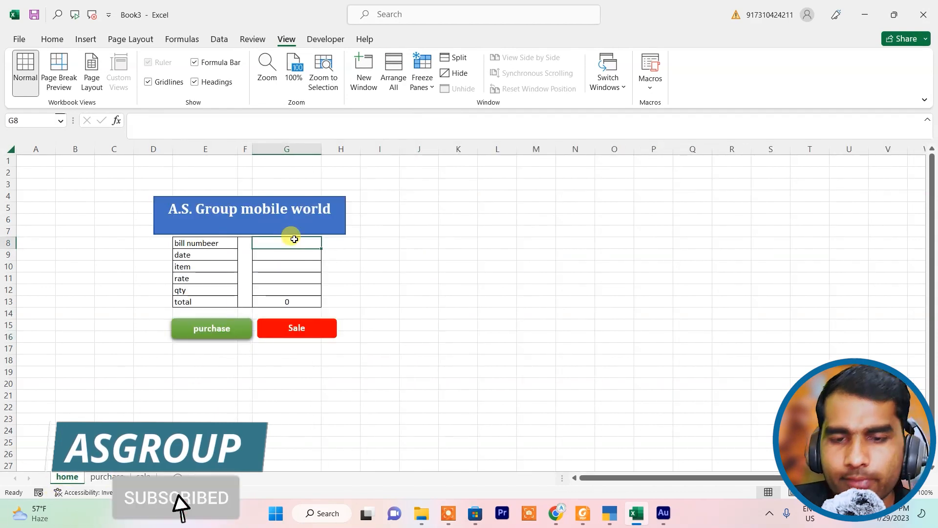
{"action": "type", "text": "2"}
{"action": "key", "text": "Return"}
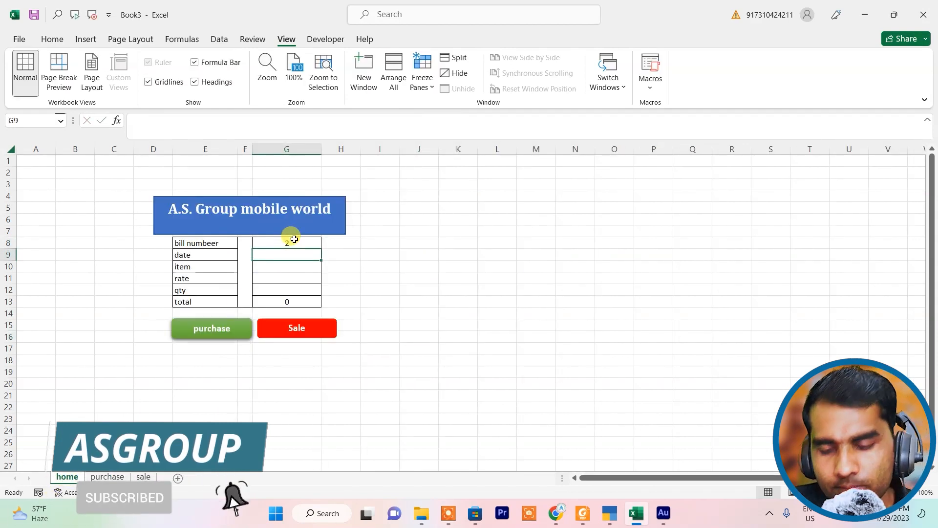
{"action": "type", "text": "29jan23"}
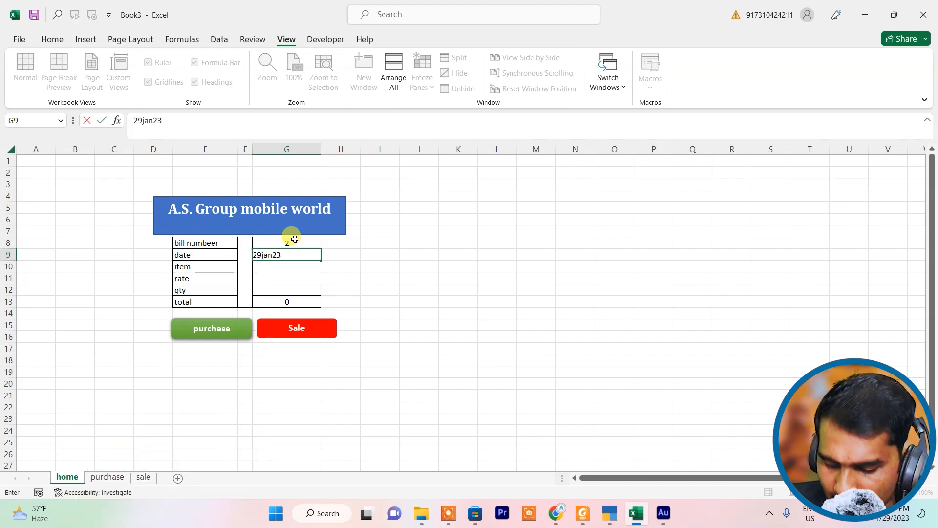
{"action": "key", "text": "Return"}
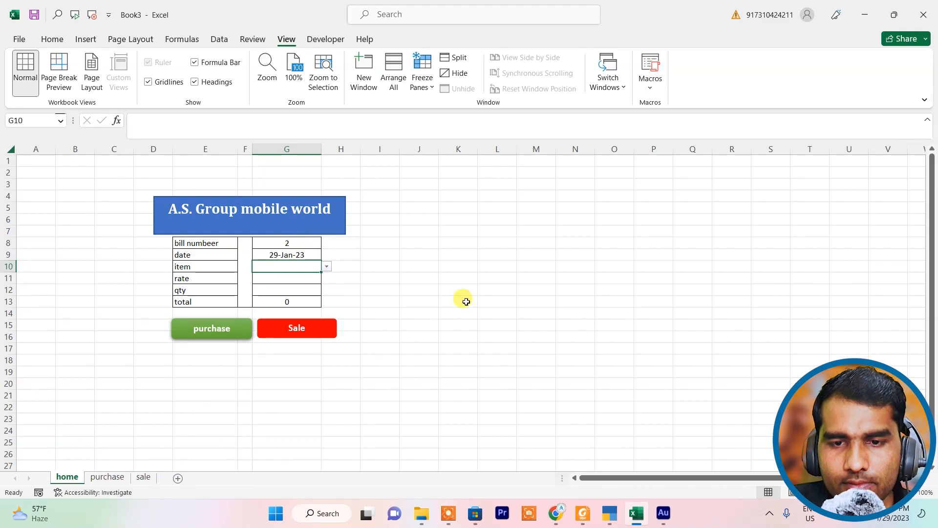
- Complete the bill with item galaxy f 62, rate 22000 and quantity 10
{"action": "left_click", "coordinate": [326, 266]}
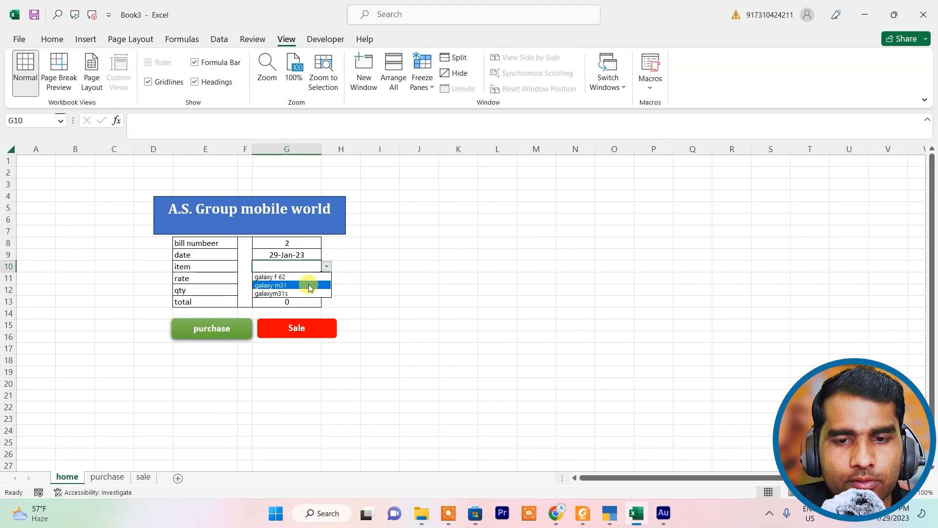
{"action": "left_click", "coordinate": [295, 277]}
{"action": "left_click", "coordinate": [289, 280]}
{"action": "type", "text": "22"}
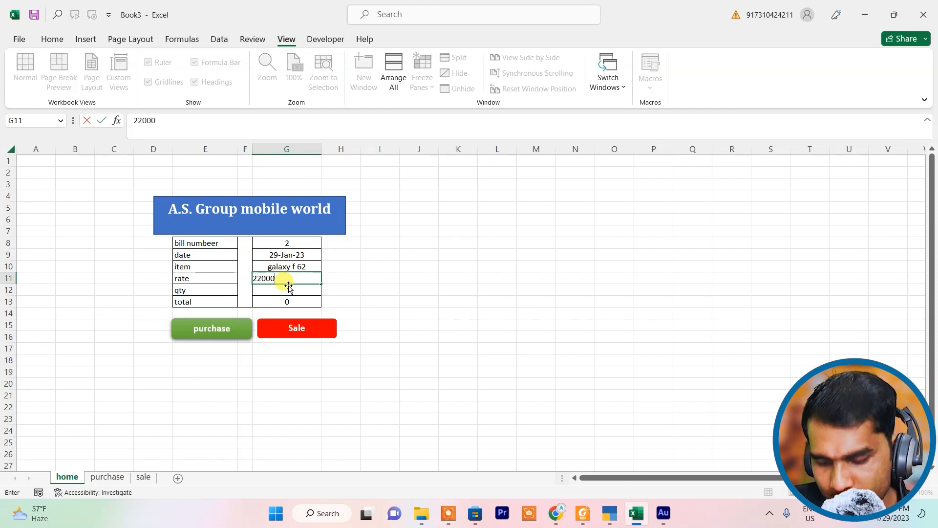
{"action": "type", "text": "000"}
{"action": "key", "text": "Return"}
{"action": "type", "text": "10"}
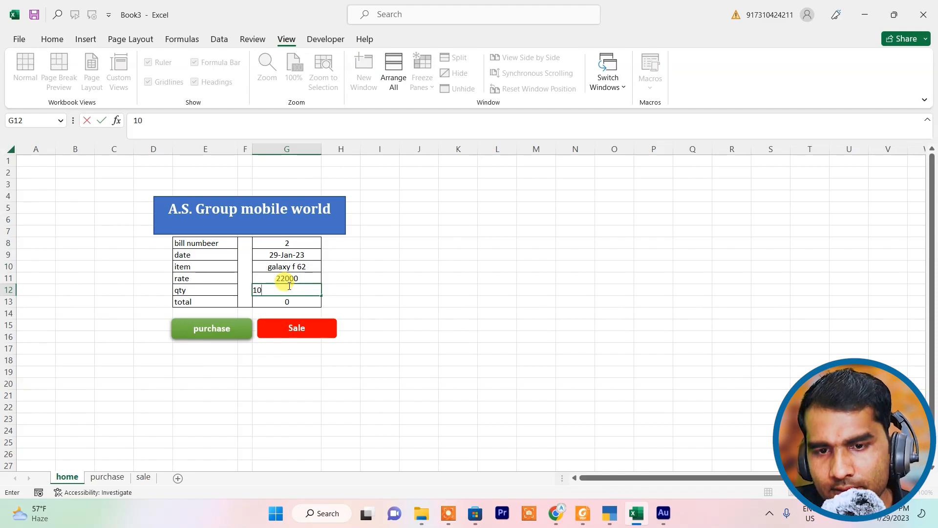
{"action": "key", "text": "Return"}
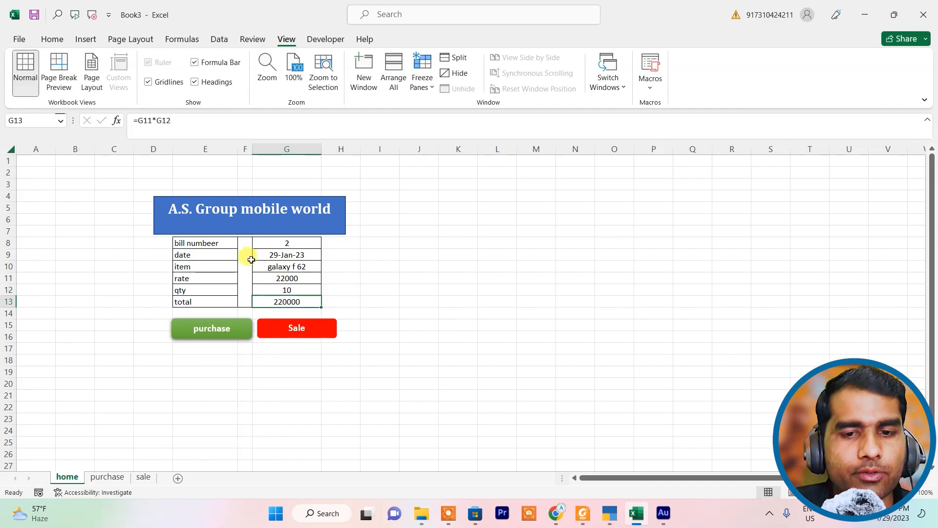
- Record the bill with the purchase button's macro and check the new entry in the purchase table
{"action": "left_click", "coordinate": [237, 338]}
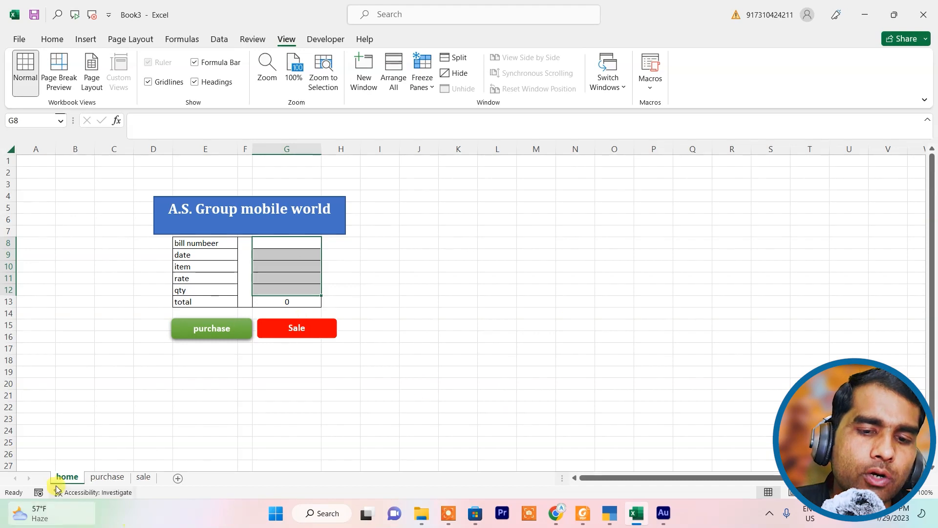
{"action": "left_click", "coordinate": [108, 478]}
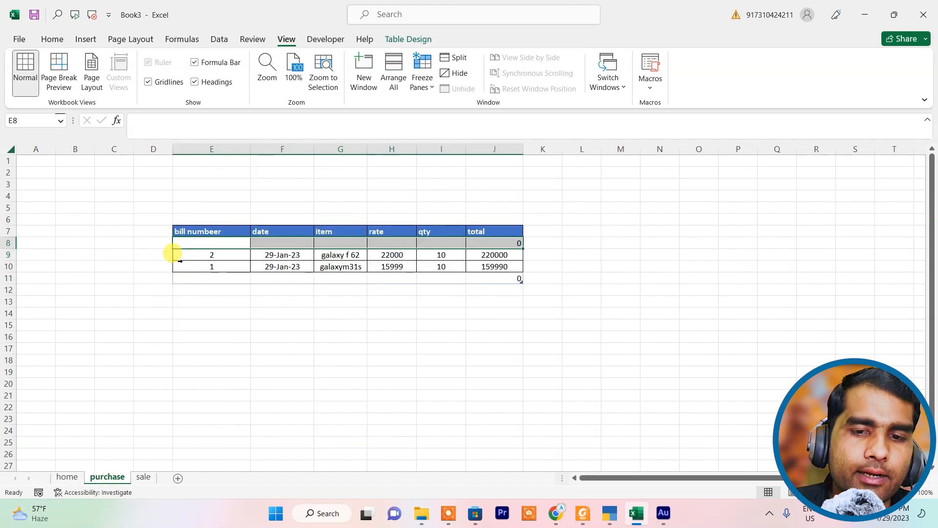
{"action": "left_click", "coordinate": [66, 476]}
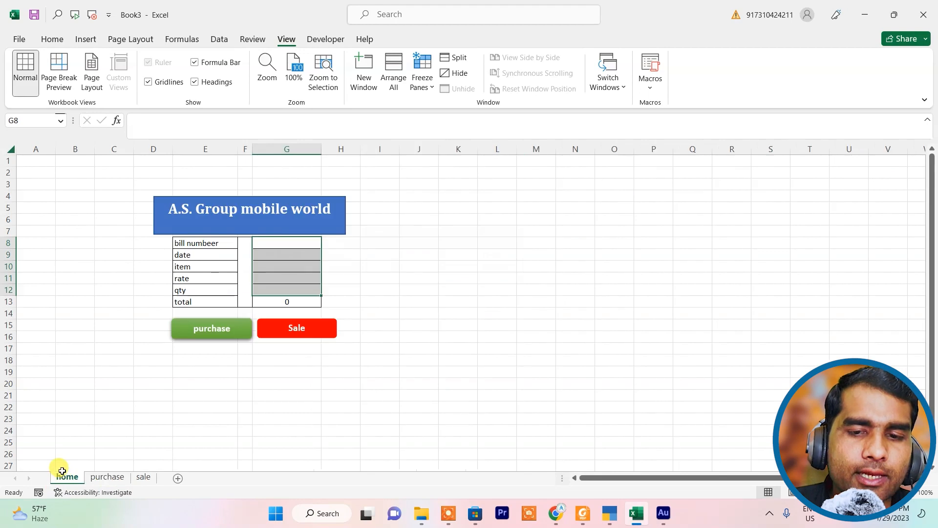
- Start a sale bill on the home sheet with bill number 1 and the date 29jan23
{"action": "left_click", "coordinate": [296, 243]}
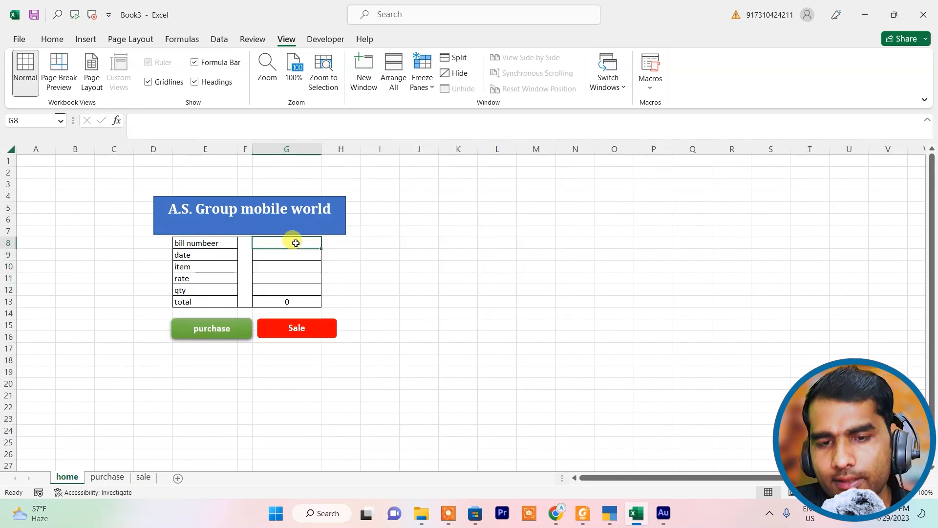
{"action": "type", "text": "1"}
{"action": "key", "text": "Return"}
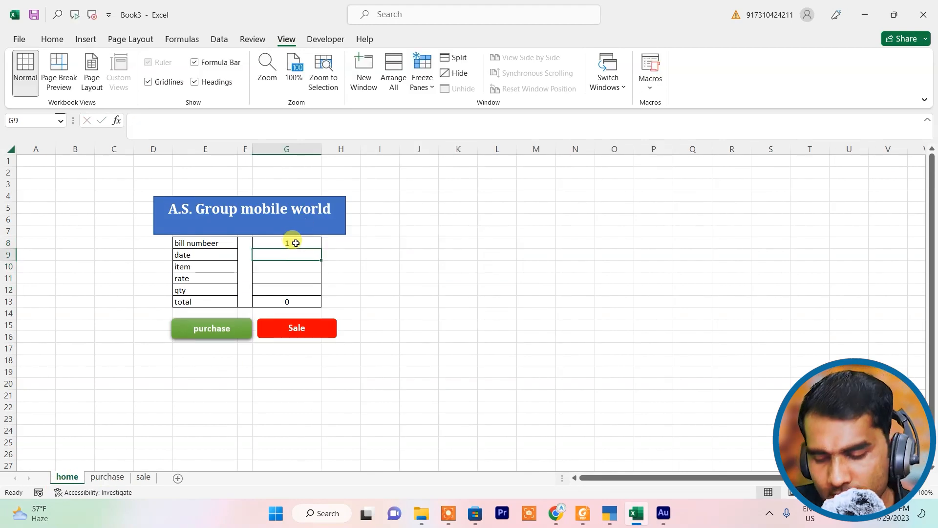
{"action": "type", "text": "29jan"}
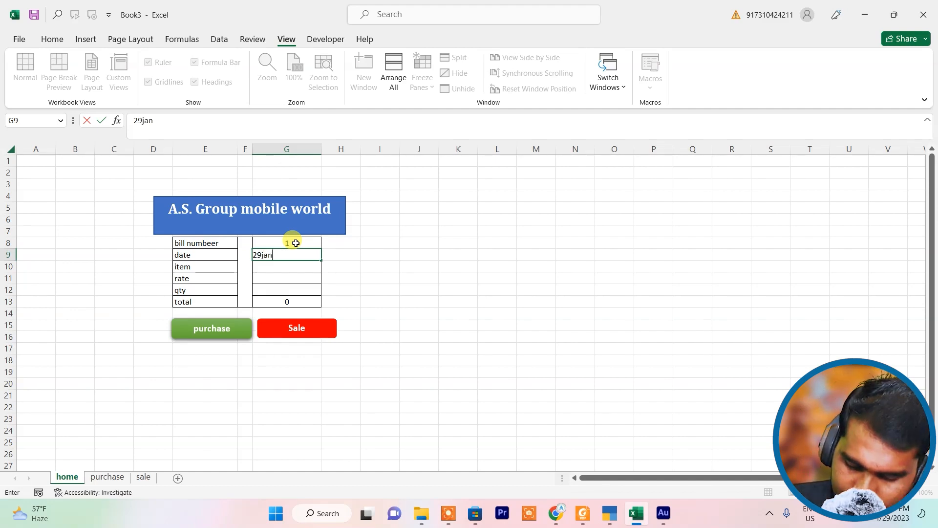
{"action": "type", "text": "23"}
{"action": "key", "text": "Return"}
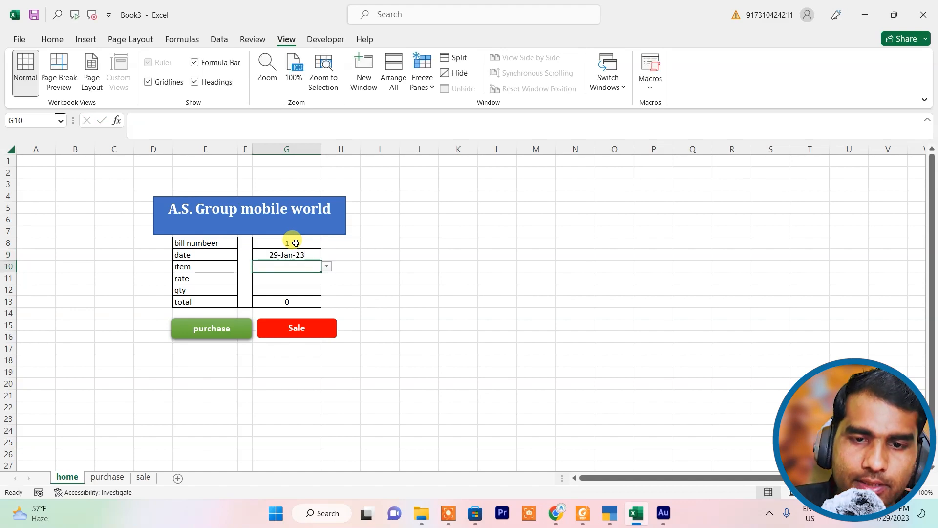
- Fill in the sale bill with item galaxy f 62, rate 24000 and quantity 9
{"action": "left_click", "coordinate": [327, 266]}
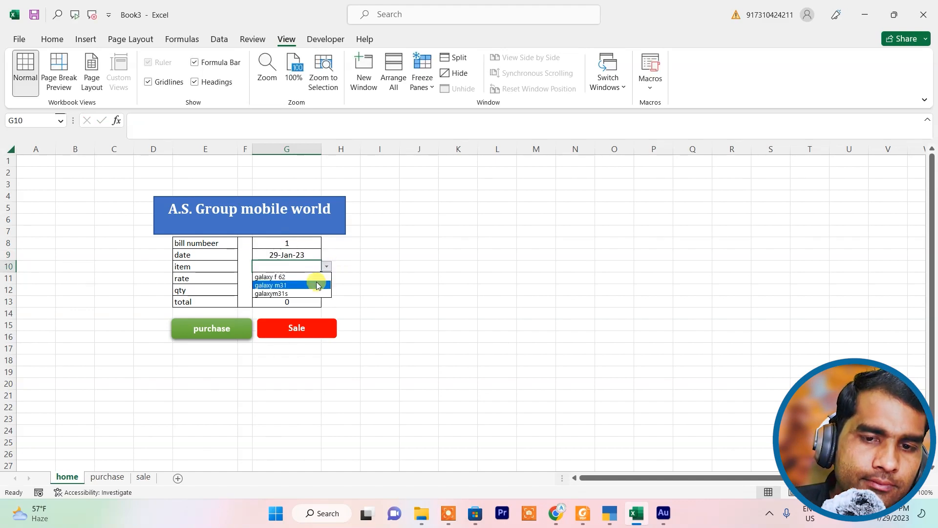
{"action": "left_click", "coordinate": [315, 277]}
{"action": "left_click", "coordinate": [305, 277]}
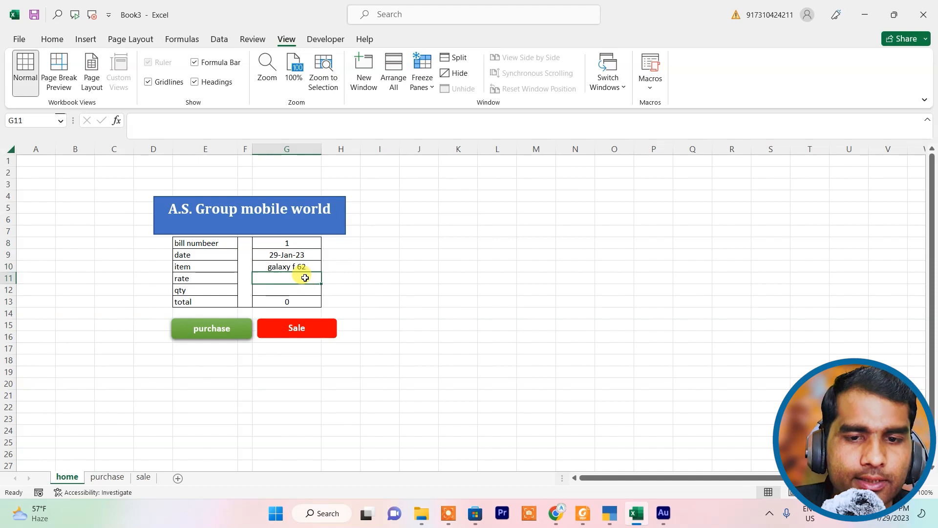
{"action": "type", "text": "24000"}
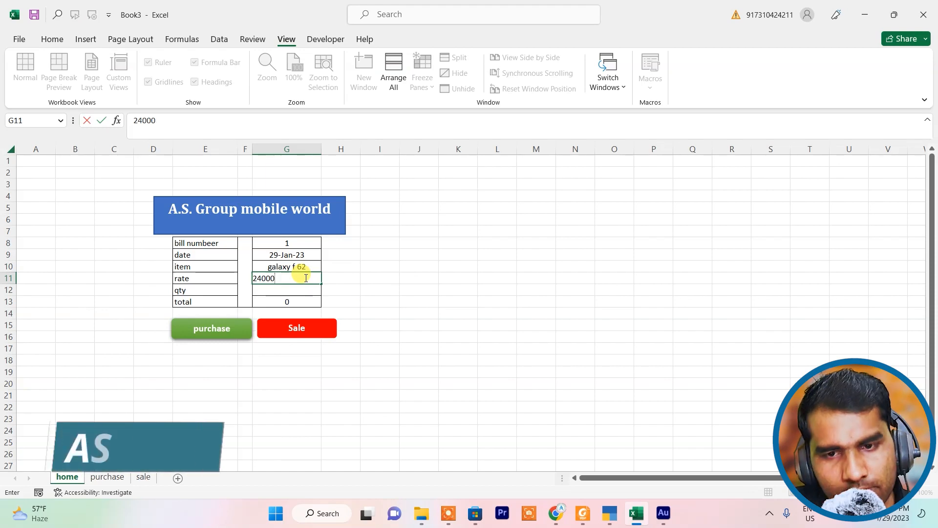
{"action": "key", "text": "Return"}
{"action": "type", "text": "9"}
{"action": "key", "text": "Return"}
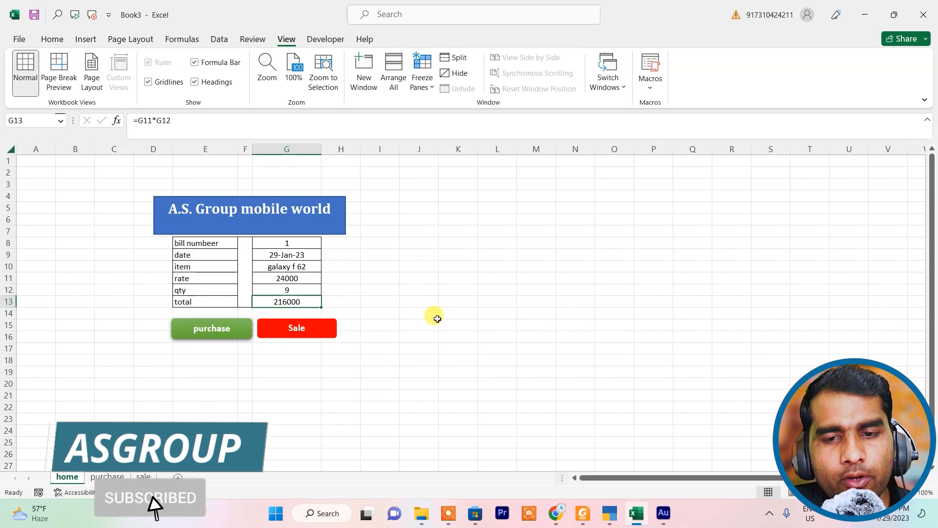
- Start recording a macro named sa, stored in this workbook
{"action": "left_click", "coordinate": [654, 86]}
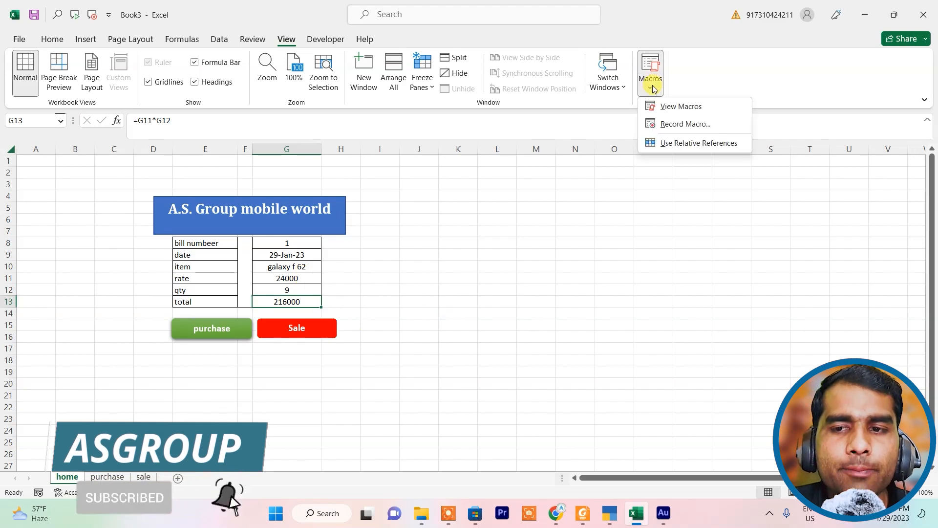
{"action": "left_click", "coordinate": [699, 125]}
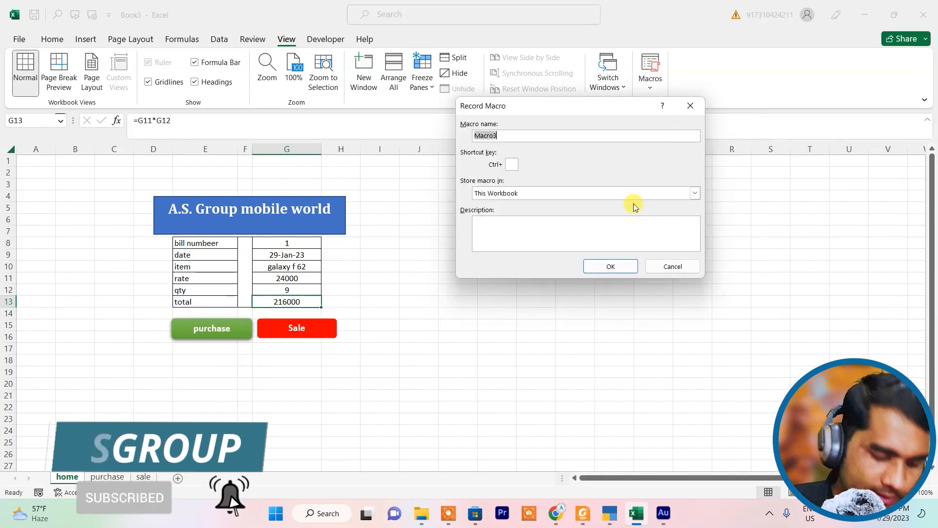
{"action": "type", "text": "sa"}
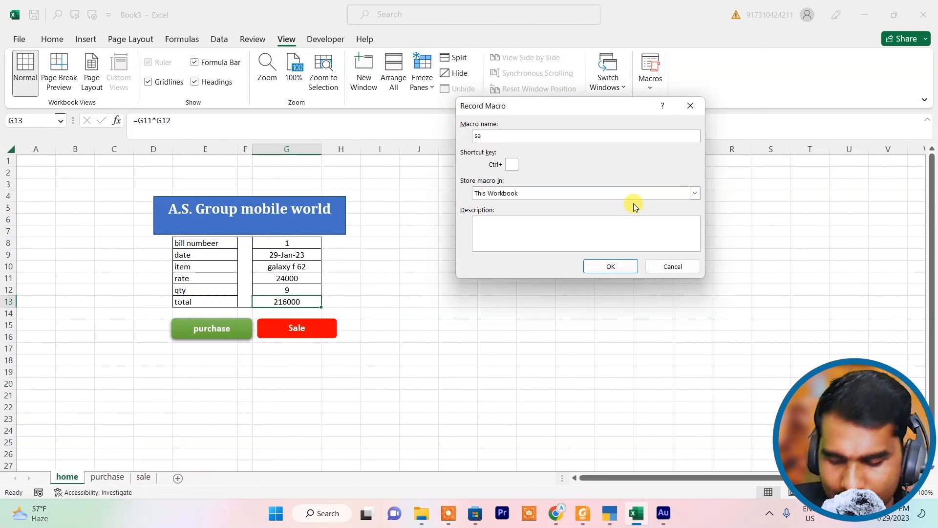
{"action": "key", "text": "Return"}
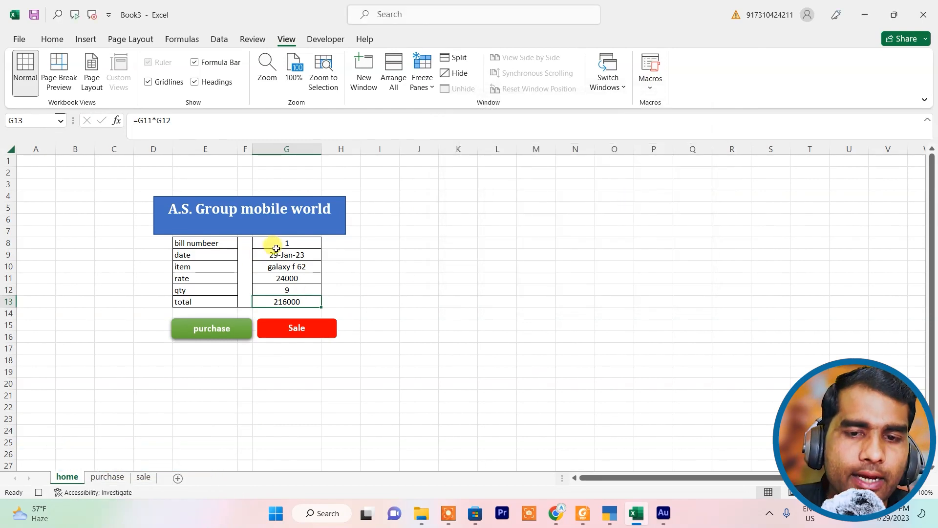
- Copy the bill values in G8:G13 and paste them transposed into the sale table's first row, starting at D6
{"action": "left_click_drag", "start_coordinate": [278, 243], "coordinate": [283, 303]}
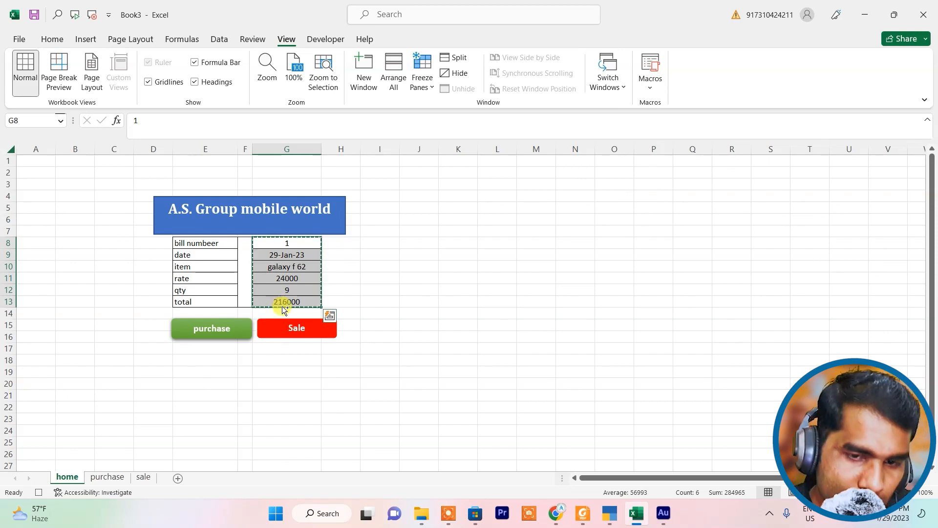
{"action": "left_click", "coordinate": [143, 477]}
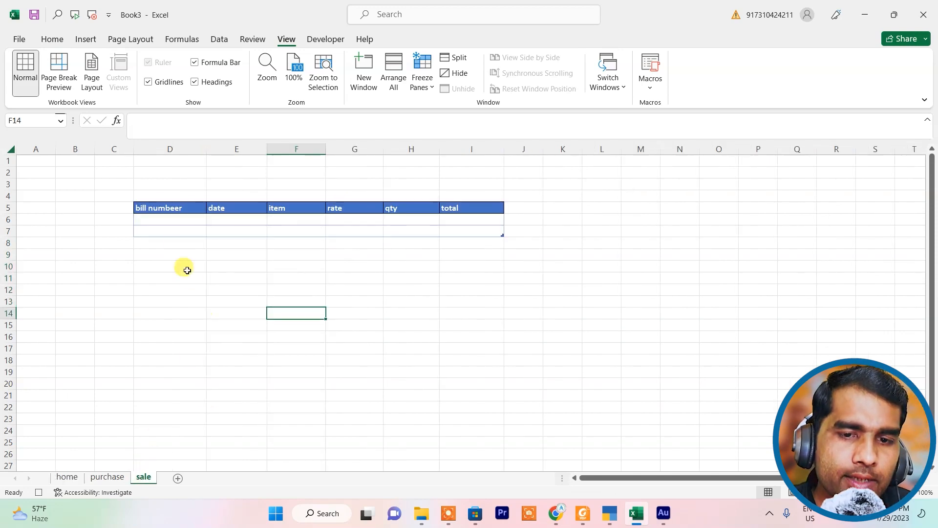
{"action": "left_click", "coordinate": [182, 216]}
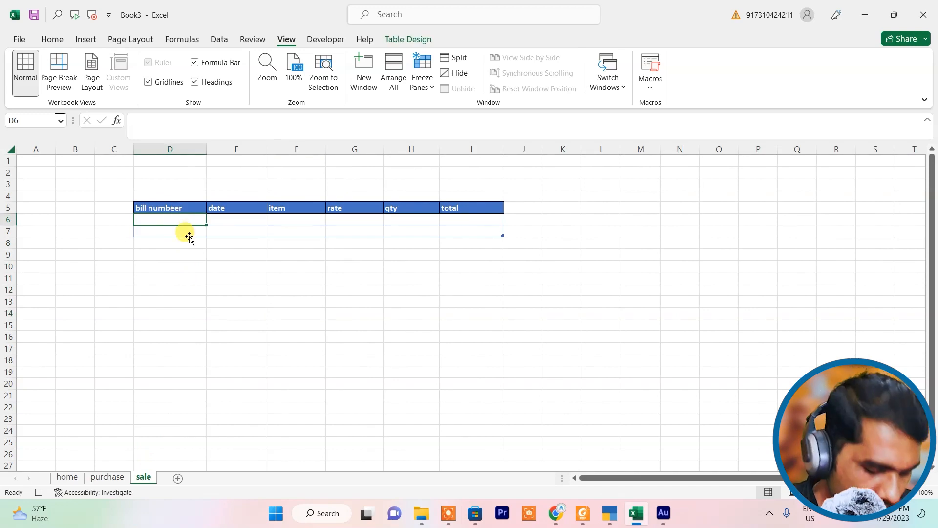
{"action": "key", "text": "alt"}
{"action": "key", "text": "h"}
{"action": "key", "text": "v"}
{"action": "key", "text": "p"}
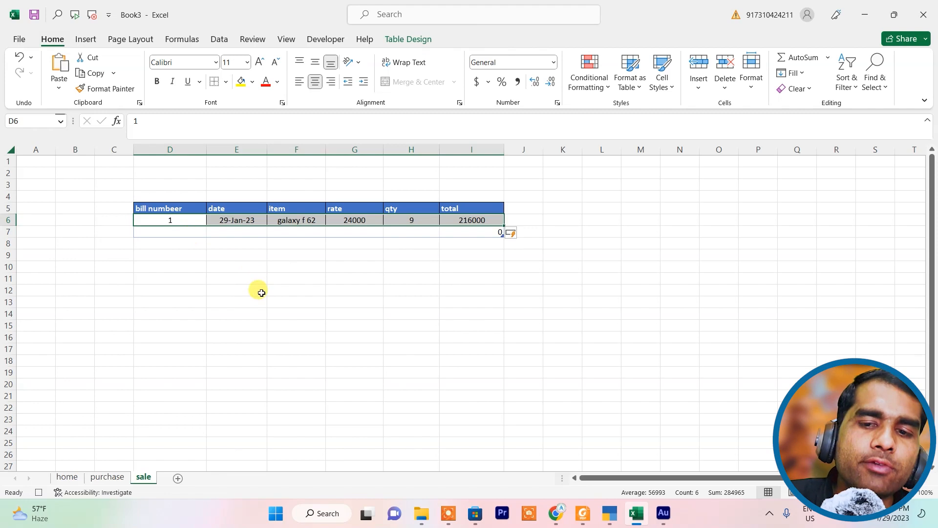
{"action": "left_click", "coordinate": [59, 89]}
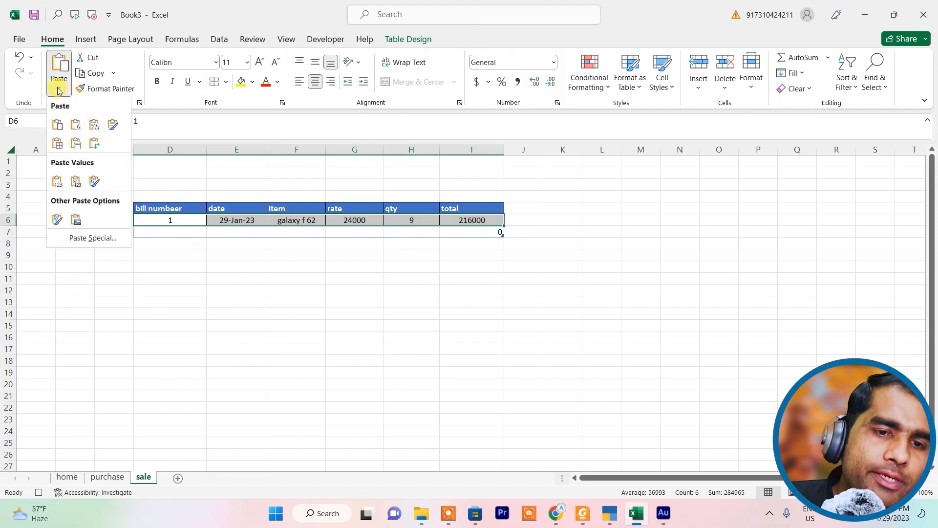
{"action": "left_click", "coordinate": [92, 238]}
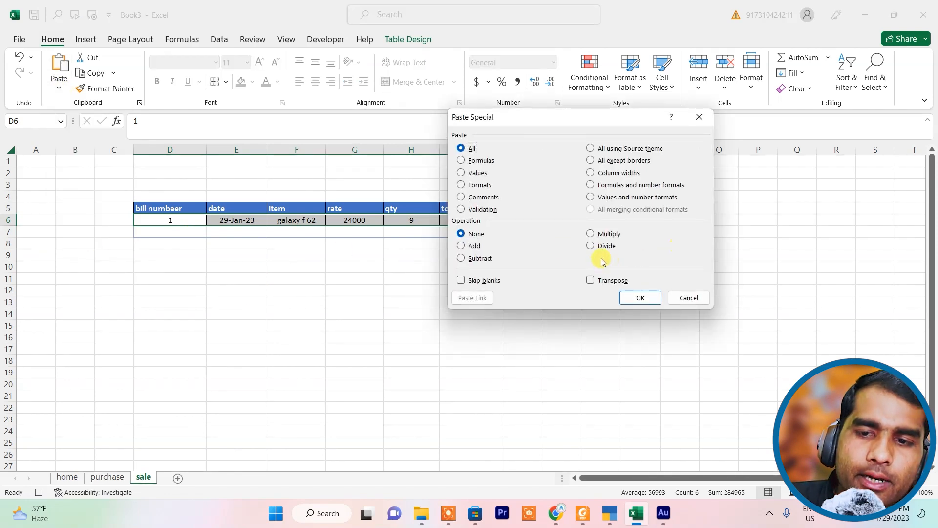
{"action": "left_click", "coordinate": [691, 298]}
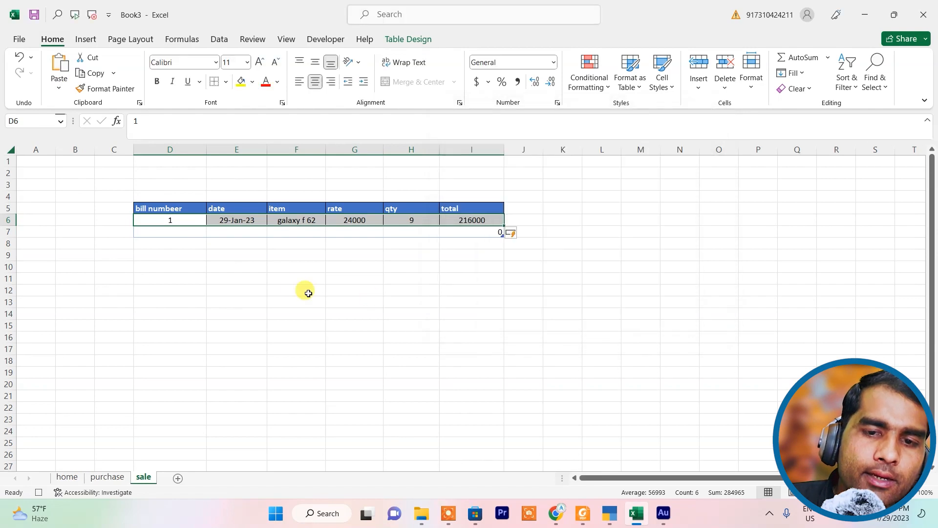
- Insert a new table row above the pasted bill entry in the sale table
{"action": "left_click", "coordinate": [178, 221]}
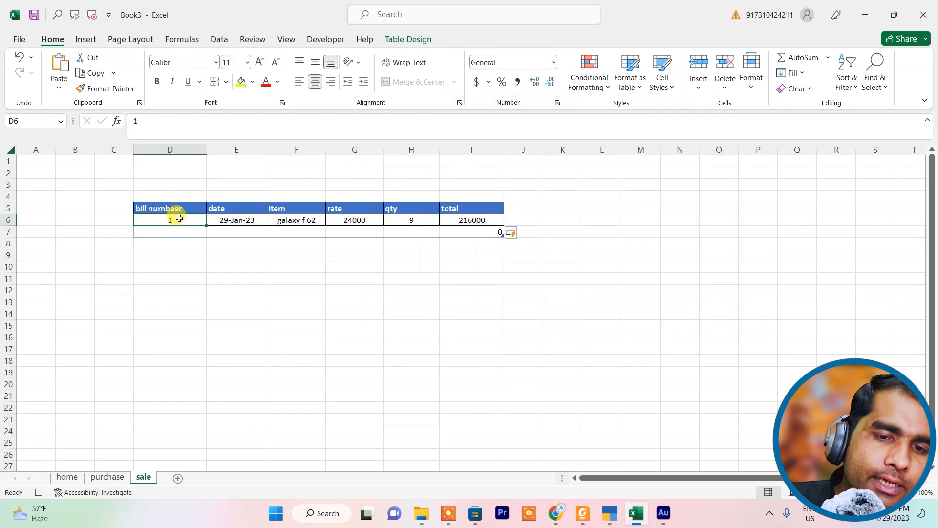
{"action": "right_click", "coordinate": [180, 218]}
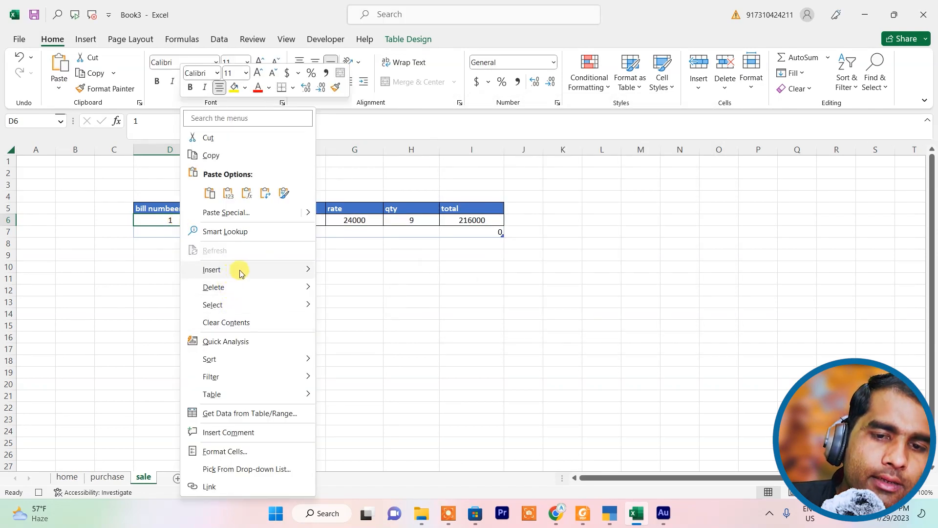
{"action": "mouse_move", "coordinate": [241, 272]}
{"action": "left_click", "coordinate": [366, 289]}
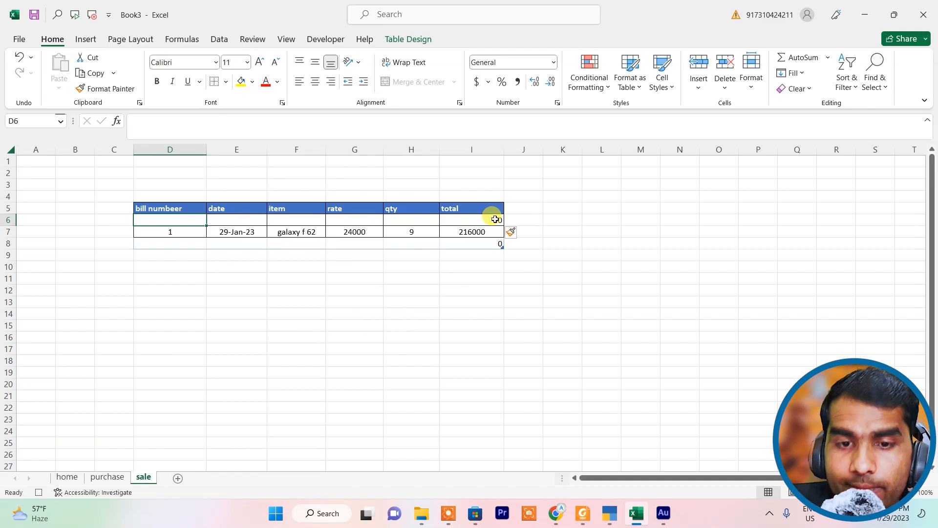
- Clear the bill entries in G8:G12 on the home sheet, keeping the total formula
{"action": "left_click", "coordinate": [69, 478]}
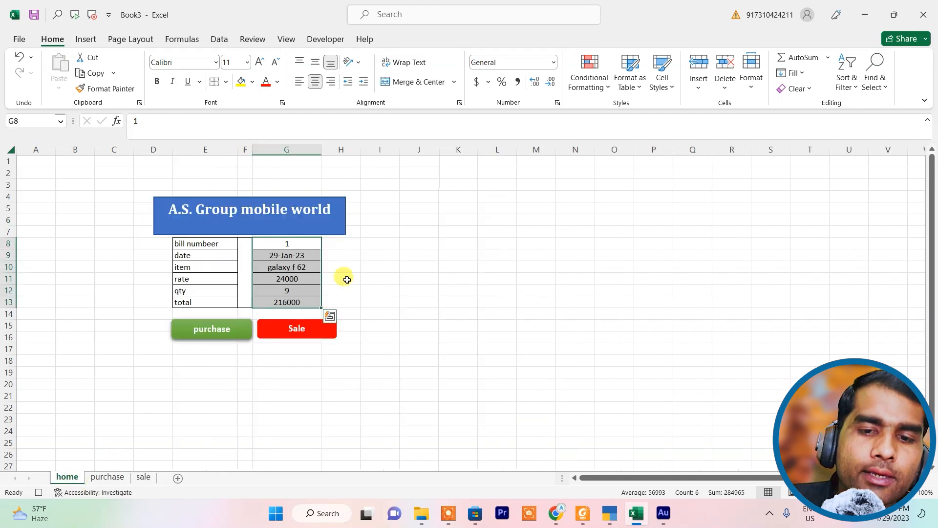
{"action": "left_click_drag", "start_coordinate": [296, 243], "coordinate": [289, 289]}
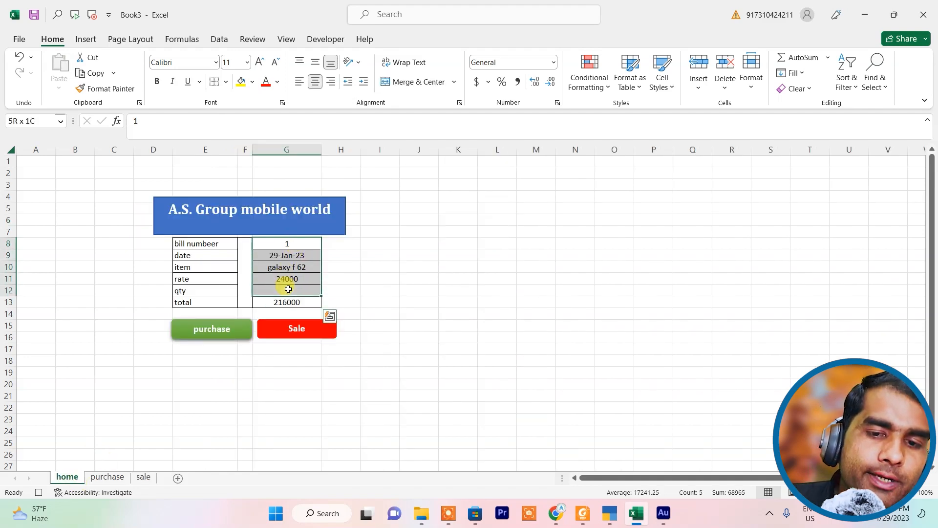
{"action": "key", "text": "Delete"}
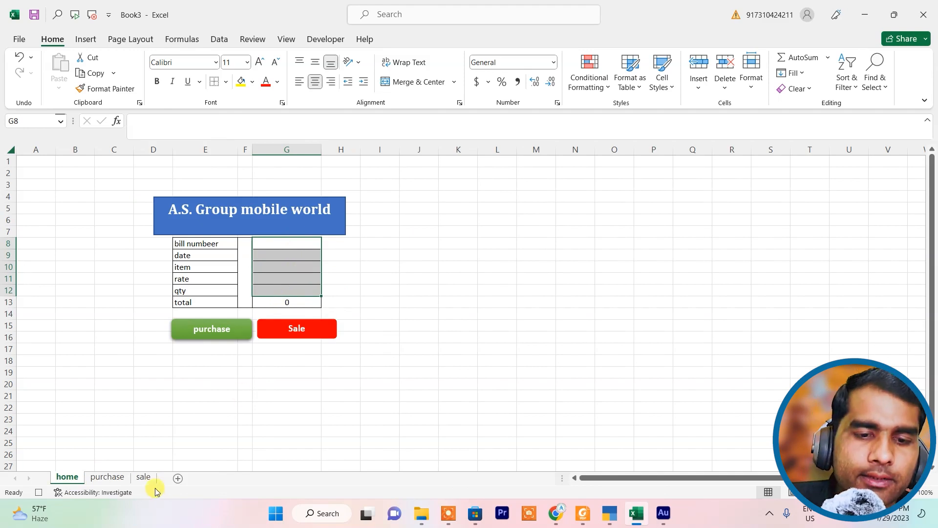
- Stop recording the macro and deselect the cleared bill cells
{"action": "left_click", "coordinate": [293, 43]}
{"action": "left_click", "coordinate": [650, 83]}
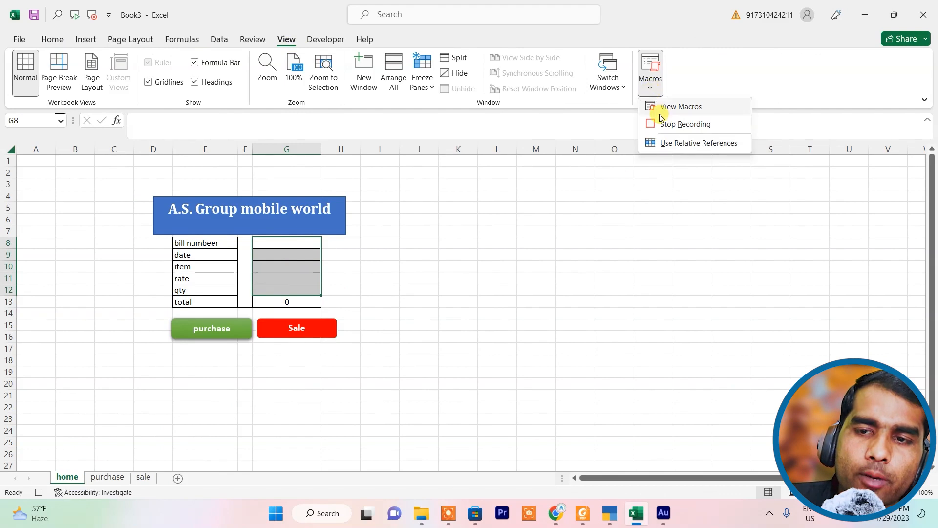
{"action": "left_click", "coordinate": [665, 124]}
{"action": "left_click", "coordinate": [378, 337]}
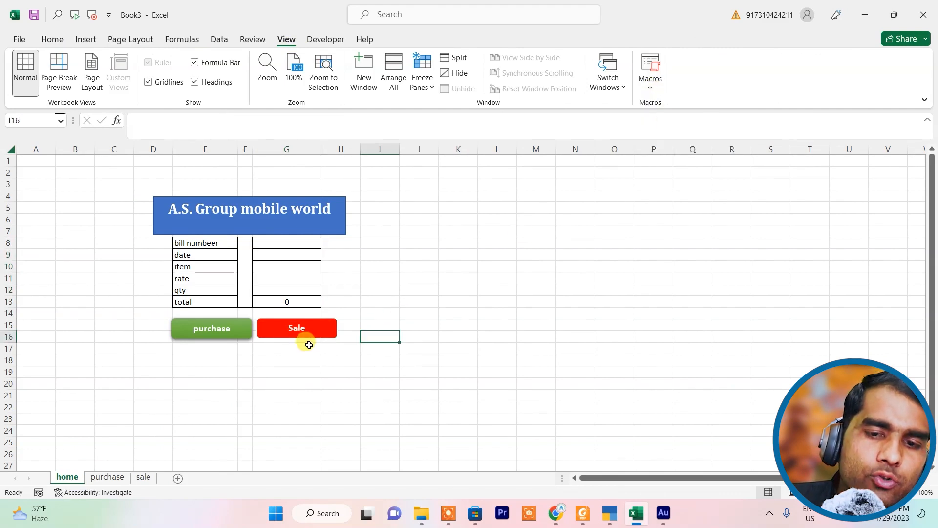
- Assign the macro sa to the red Sale button on the home sheet
{"action": "right_click", "coordinate": [314, 335]}
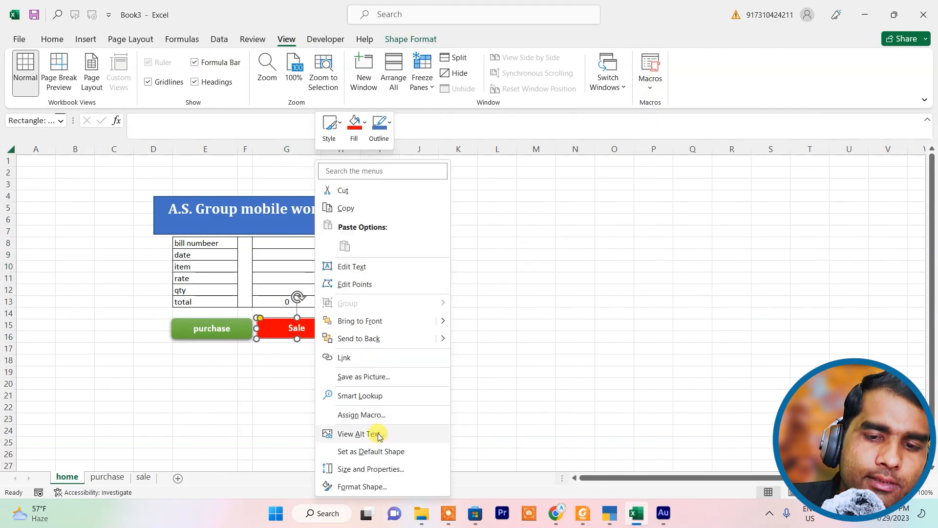
{"action": "left_click", "coordinate": [361, 415]}
{"action": "left_click", "coordinate": [249, 330]}
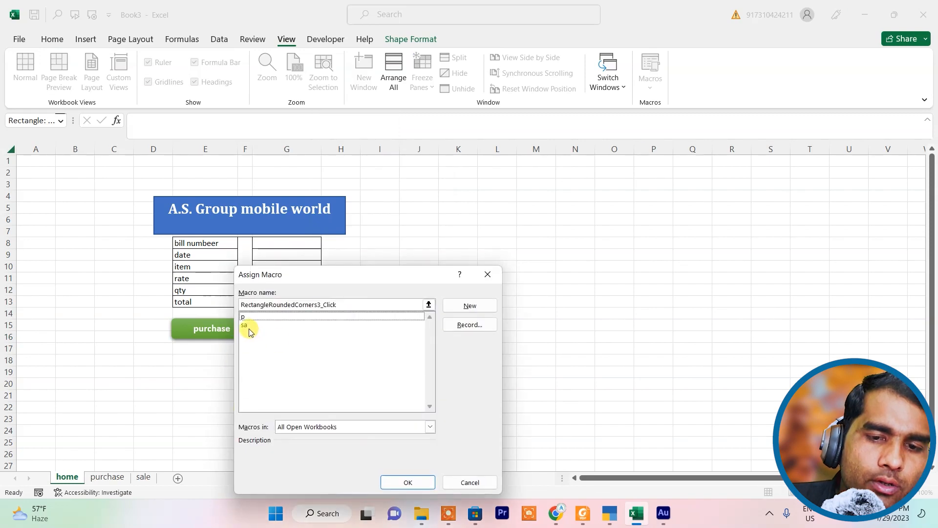
{"action": "left_click", "coordinate": [244, 325]}
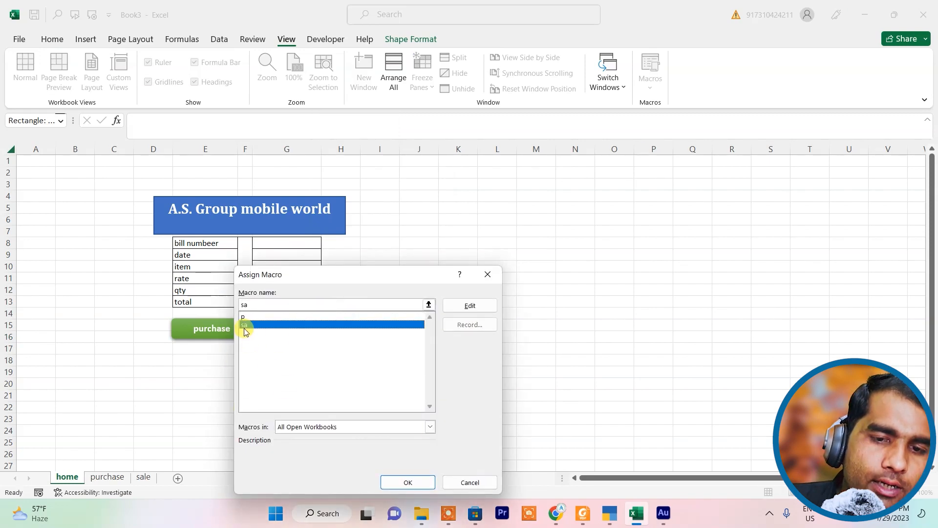
{"action": "left_click", "coordinate": [414, 483]}
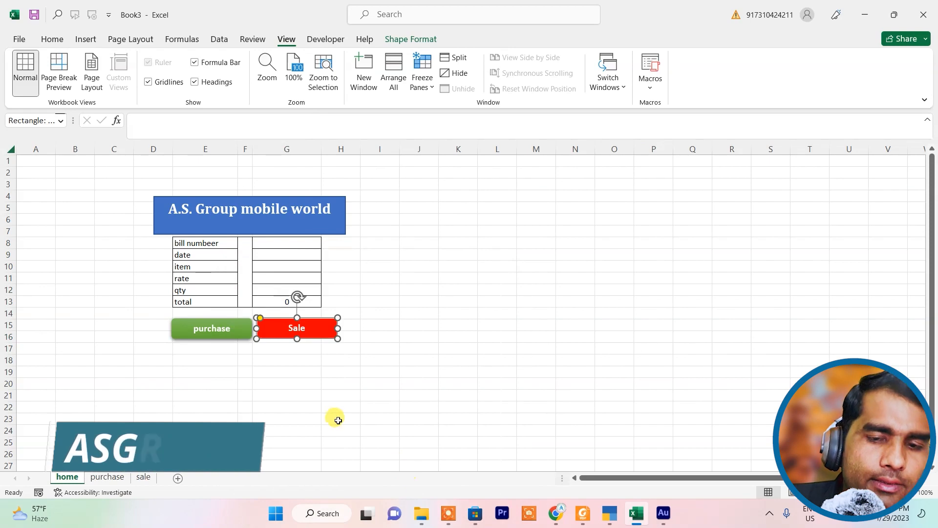
{"action": "left_click", "coordinate": [337, 419]}
- Start a new sale bill with bill number 2 and date 29-Jan-23
{"action": "left_click", "coordinate": [272, 241]}
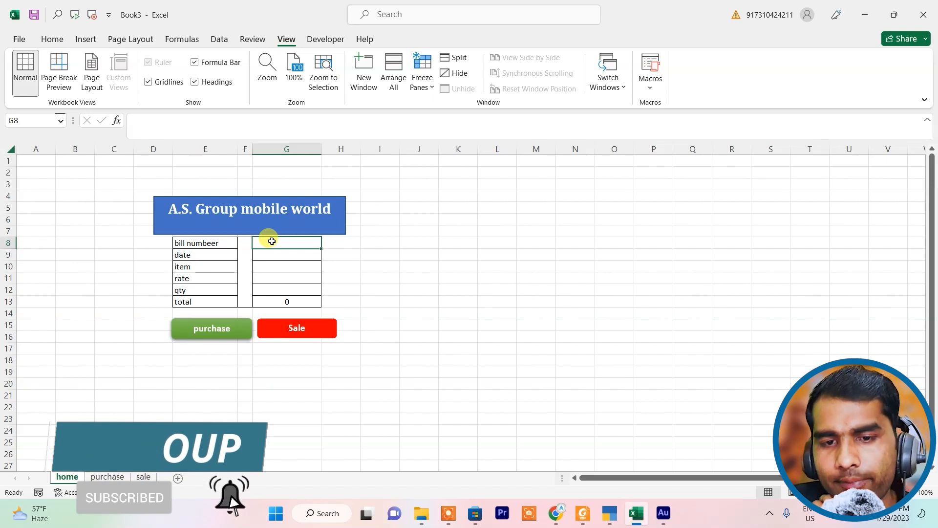
{"action": "type", "text": "2"}
{"action": "key", "text": "Return"}
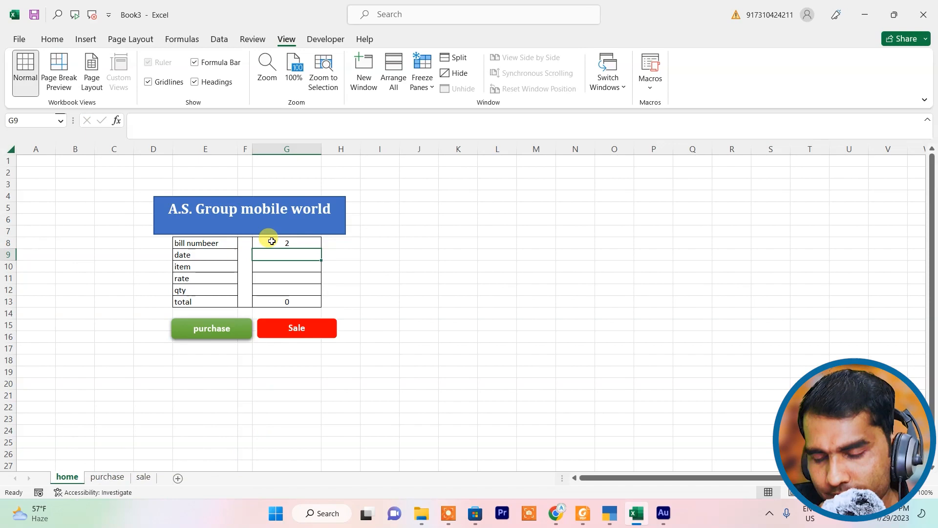
{"action": "type", "text": "29jan23"}
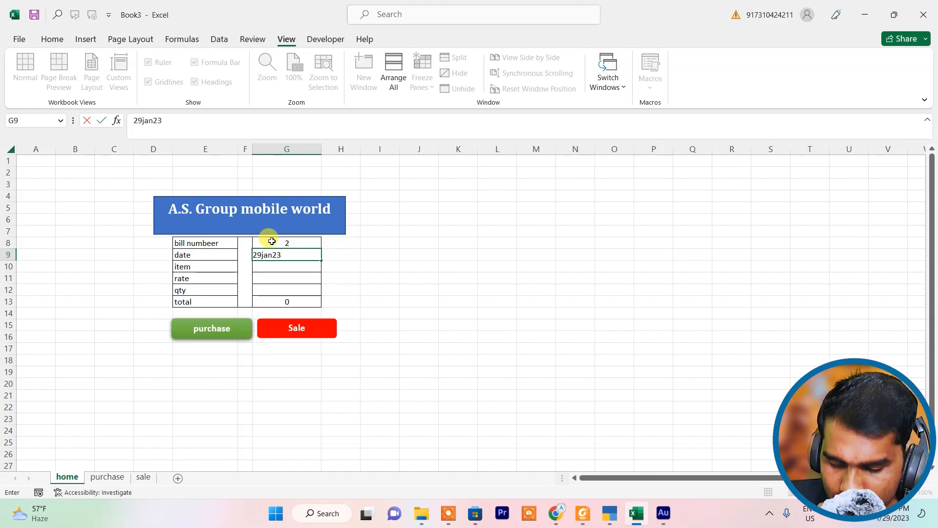
{"action": "key", "text": "Return"}
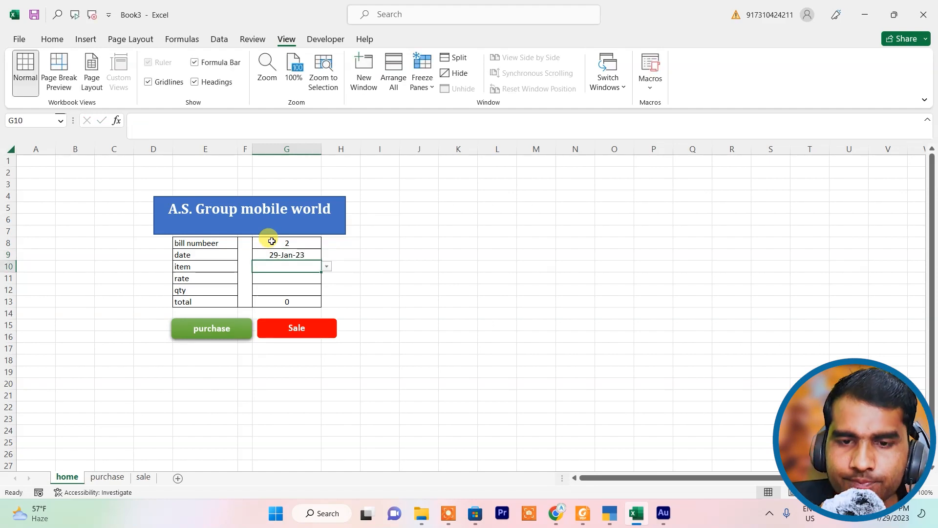
- Complete the bill with item galaxy f 62, rate 26000 and quantity 1
{"action": "left_click", "coordinate": [326, 266]}
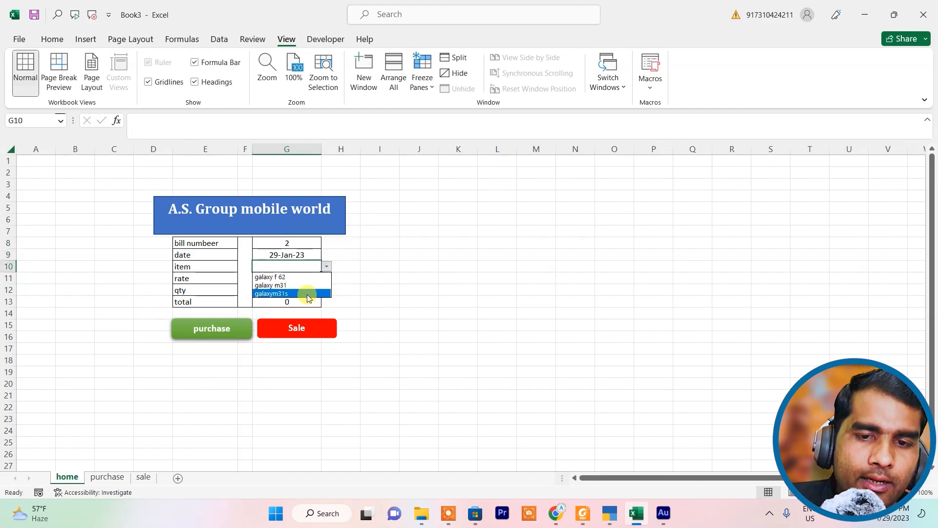
{"action": "left_click", "coordinate": [307, 294]}
{"action": "left_click", "coordinate": [304, 276]}
{"action": "left_click", "coordinate": [300, 279]}
{"action": "type", "text": "1"}
{"action": "key", "text": "Return"}
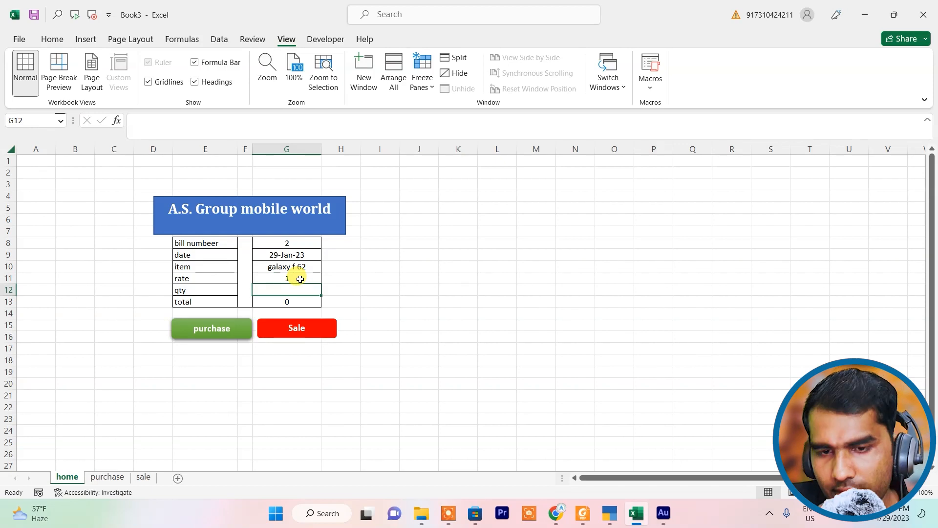
{"action": "left_click", "coordinate": [300, 279]}
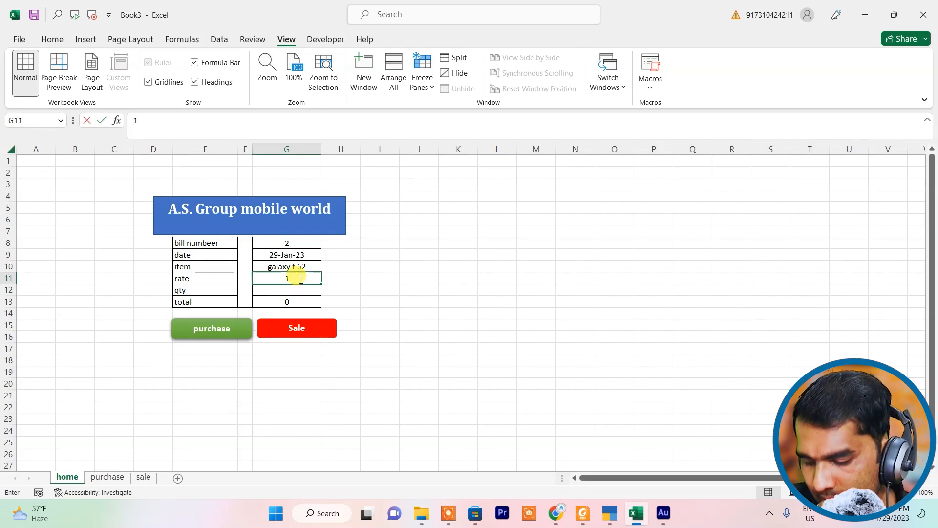
{"action": "type", "text": "24"}
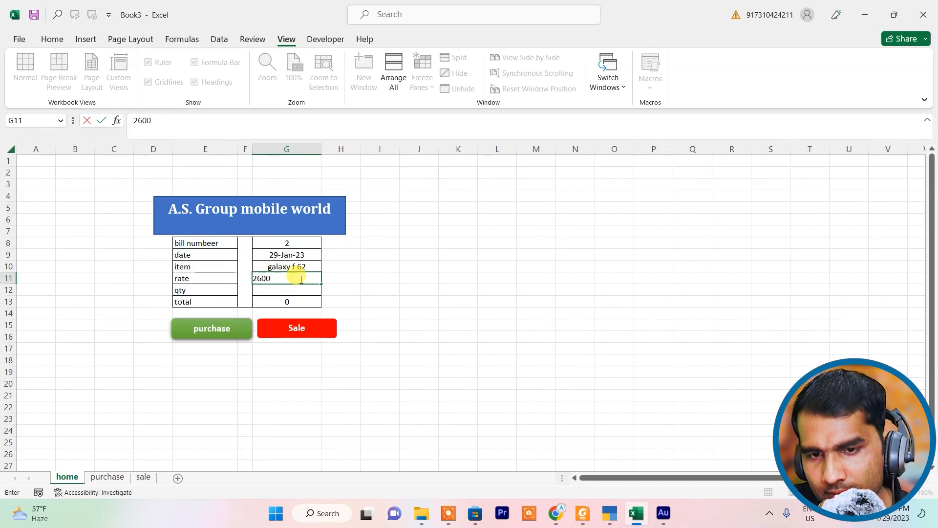
{"action": "key", "text": "Return"}
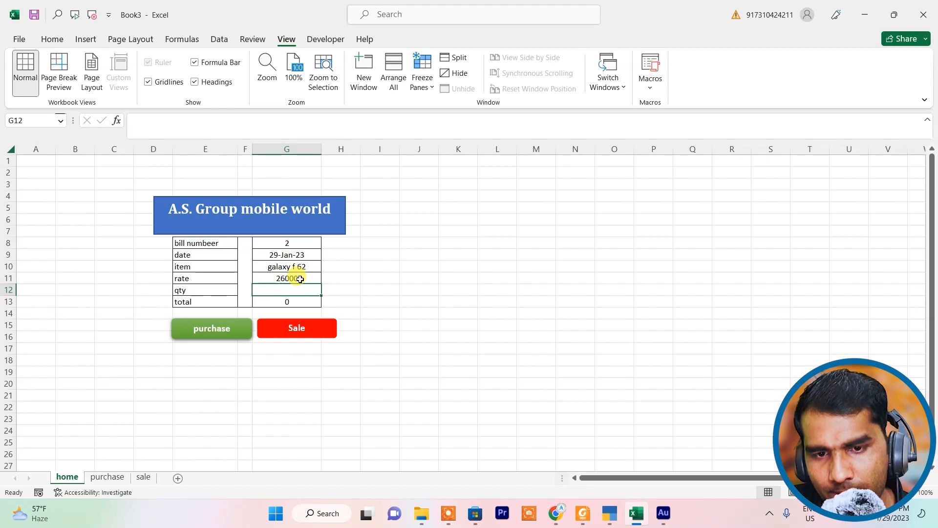
{"action": "type", "text": "1"}
{"action": "key", "text": "Return"}
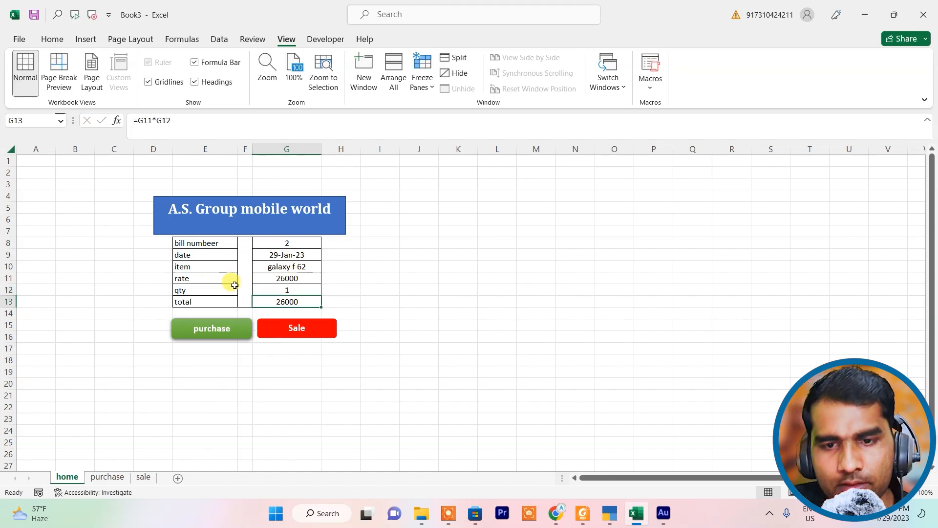
- Record the bill with the Sale button, check the entry on the sale sheet, and return to the home sheet
{"action": "left_click", "coordinate": [307, 338]}
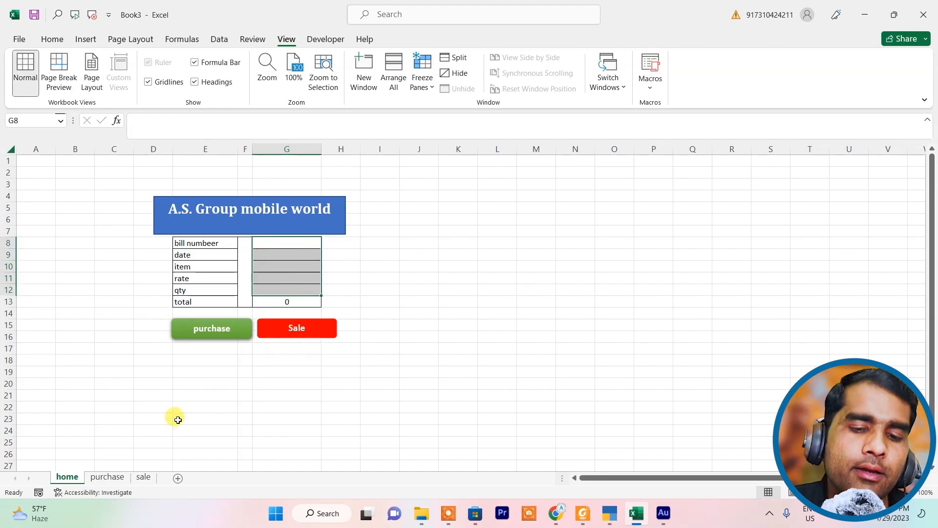
{"action": "left_click", "coordinate": [150, 479]}
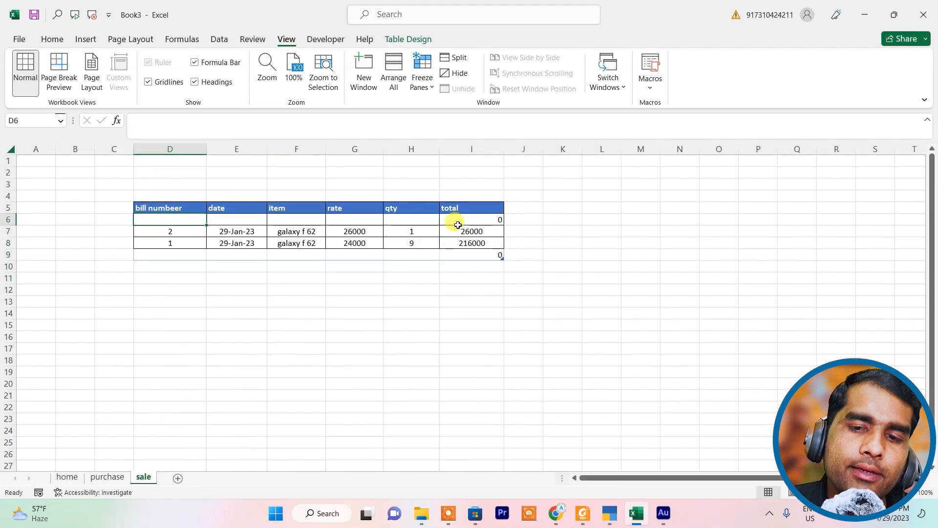
{"action": "left_click", "coordinate": [67, 477]}
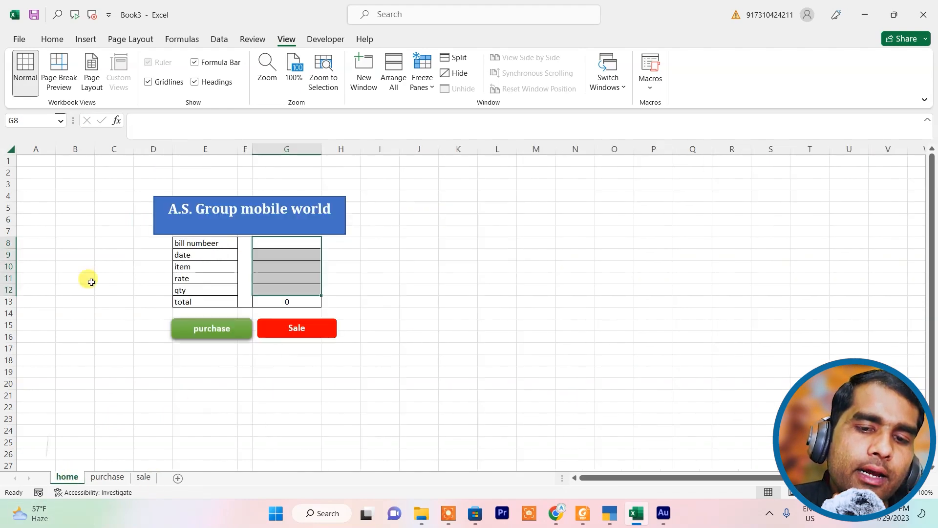
- Save the workbook in the Documents folder as an Excel Macro-Enabled Workbook named stock
{"action": "left_click", "coordinate": [17, 41]}
{"action": "key", "text": "Escape"}
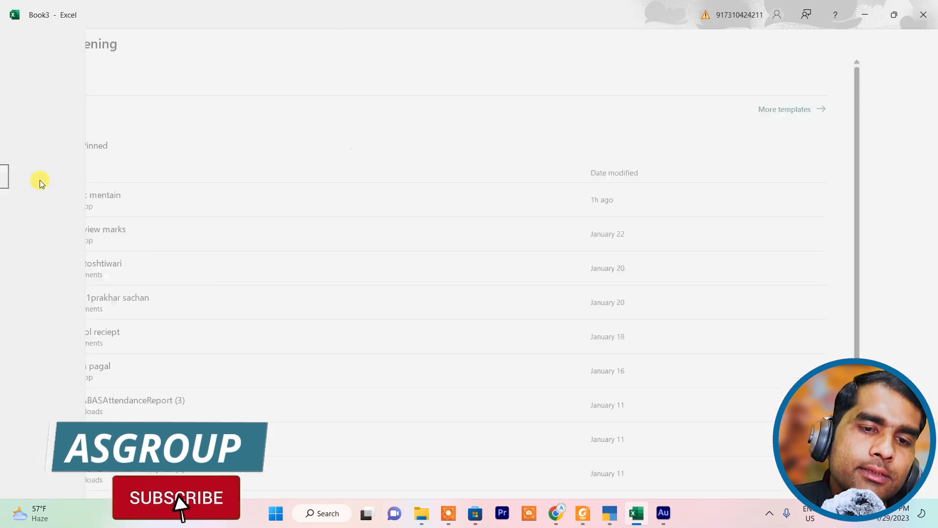
{"action": "key", "text": "F12"}
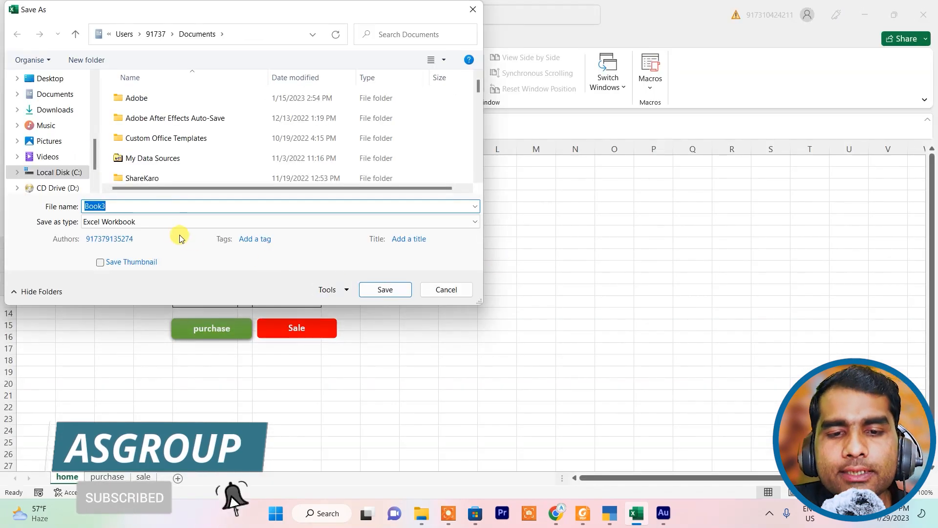
{"action": "left_click", "coordinate": [175, 227]}
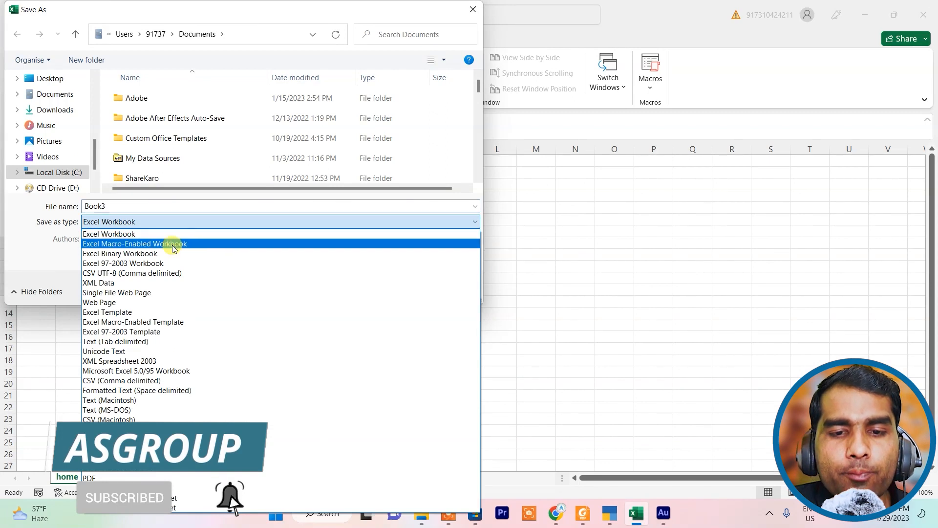
{"action": "left_click", "coordinate": [174, 246]}
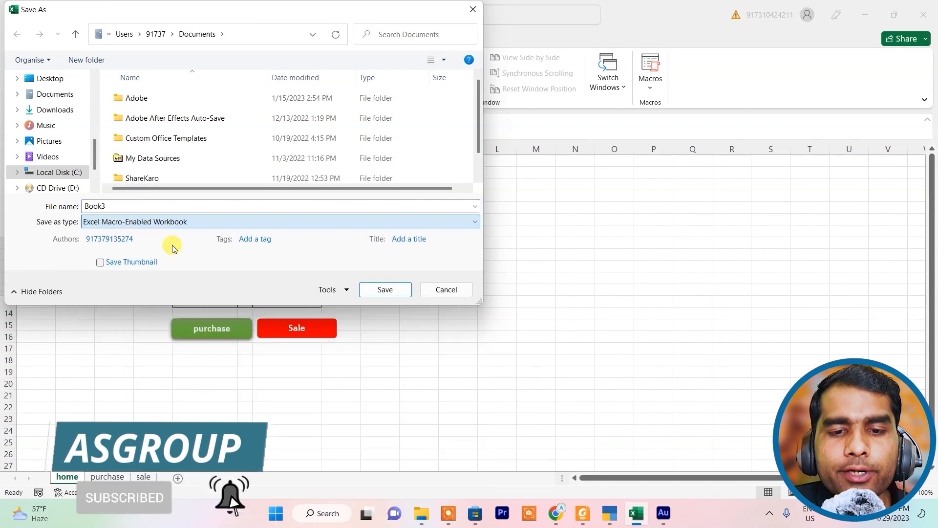
{"action": "double_click", "coordinate": [128, 206]}
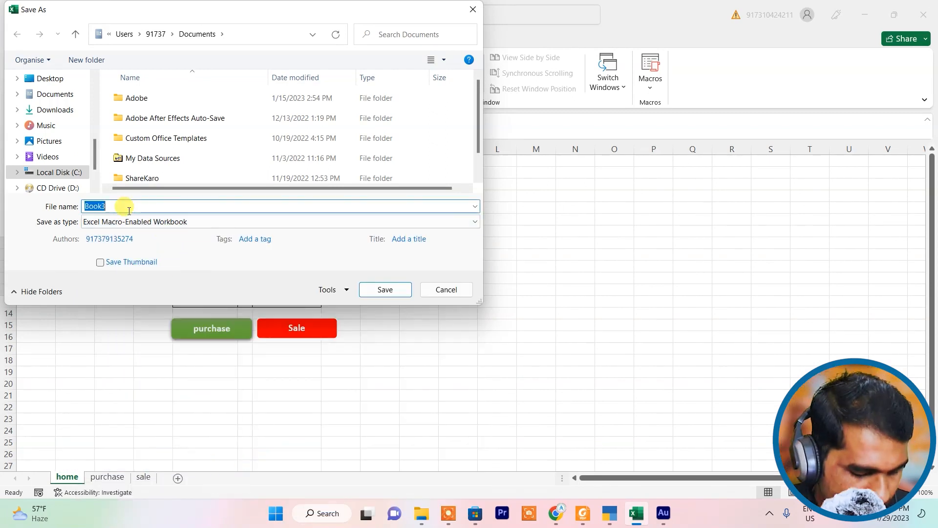
{"action": "type", "text": "stov"}
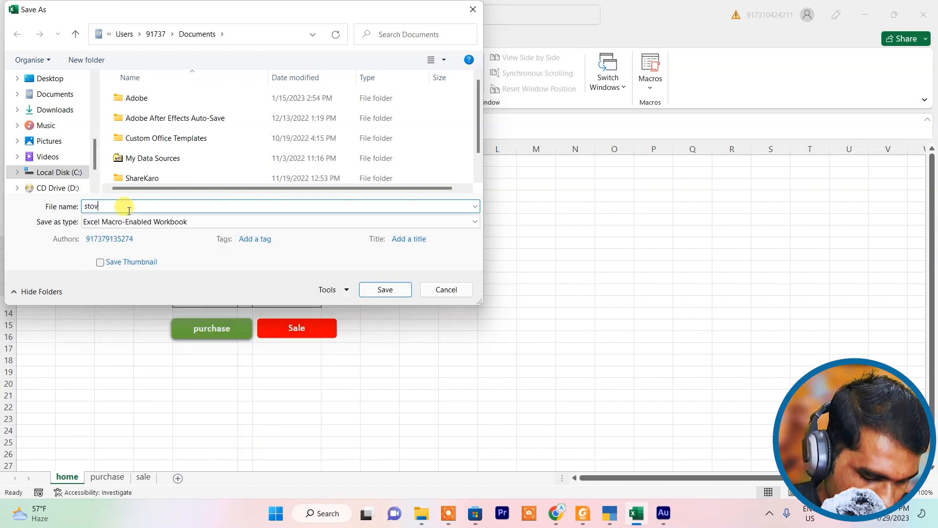
{"action": "key", "text": "BackSpace"}
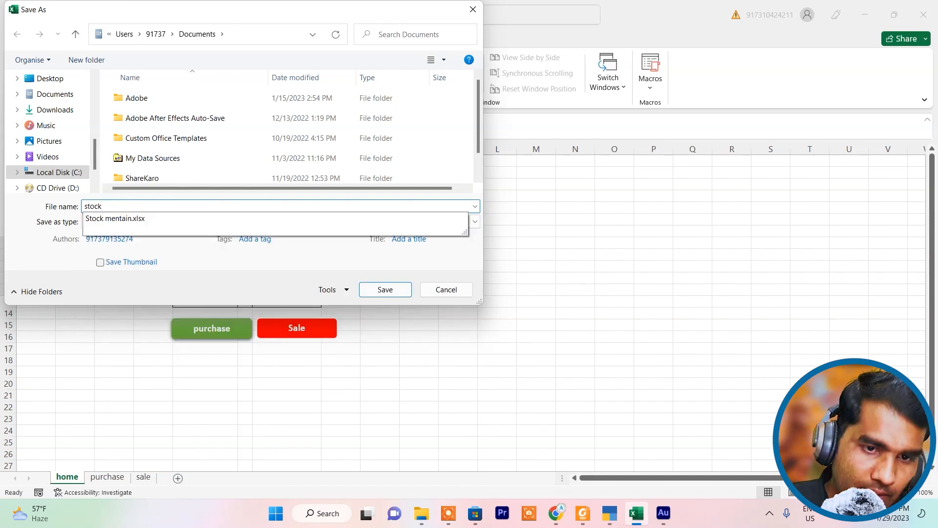
{"action": "left_click", "coordinate": [381, 289]}
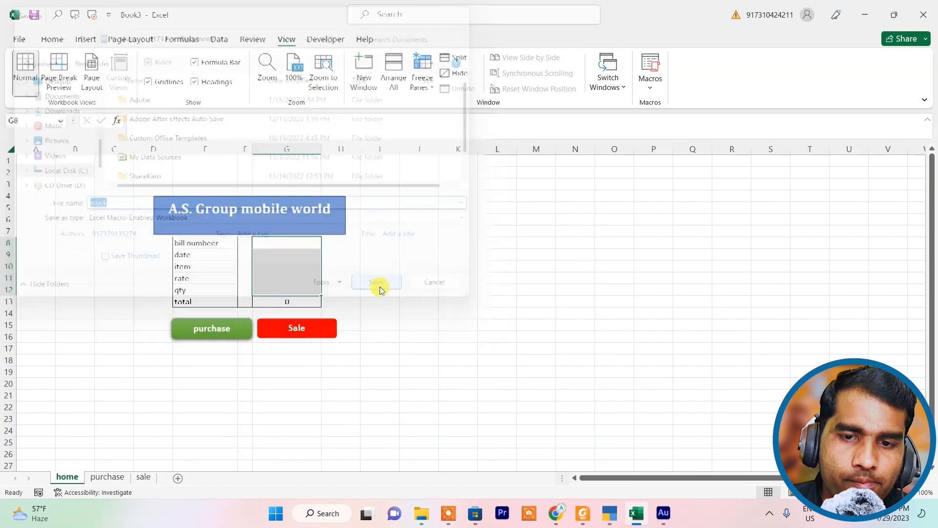